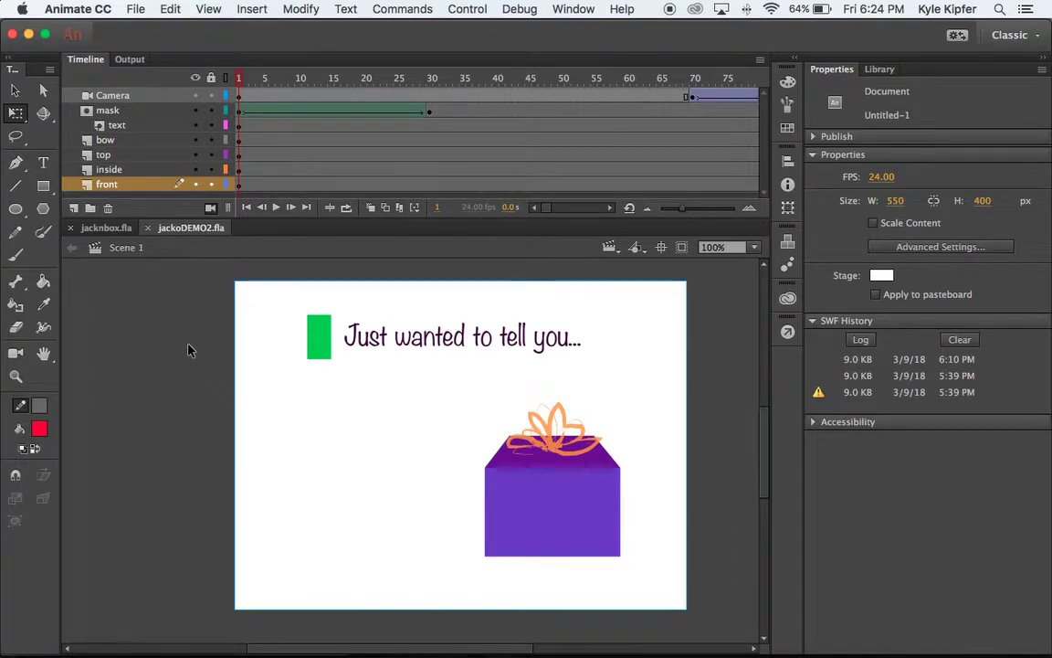
# - Preview the gift box animation as a test movie and close the preview
pyautogui.press('super+Return')
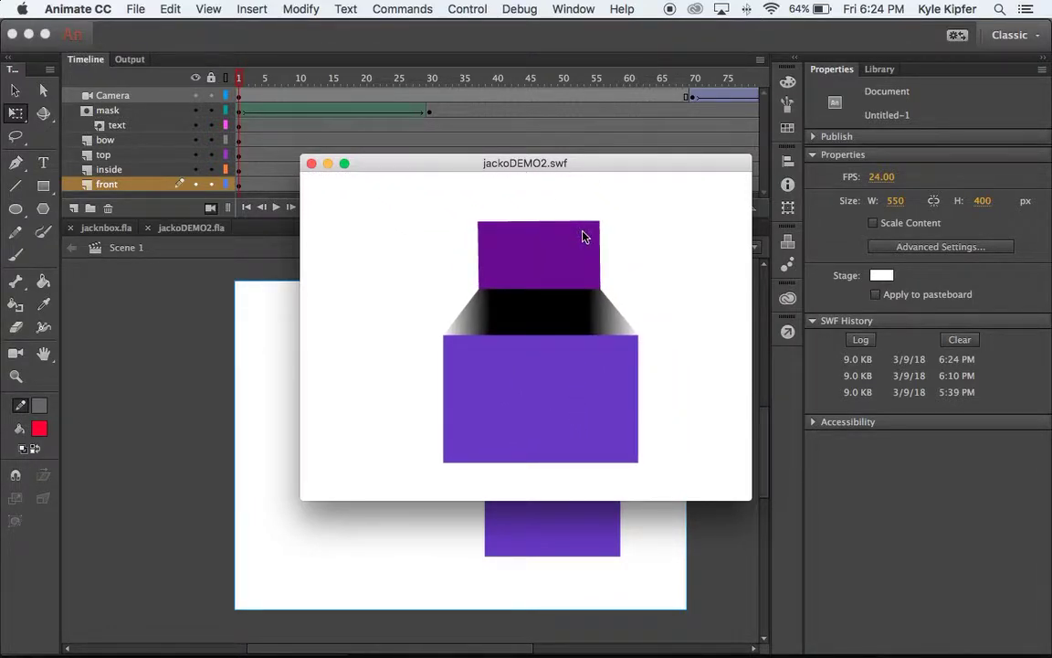
pyautogui.click(311, 163)
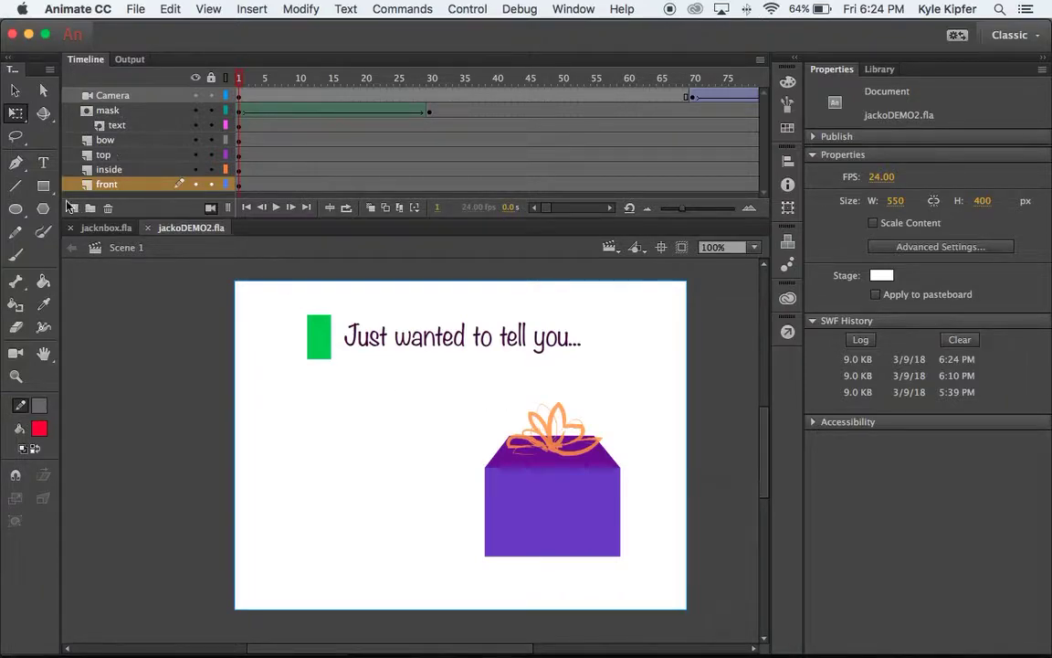
# - Add a new layer named jacko and place it below the front layer
pyautogui.click(16, 209)
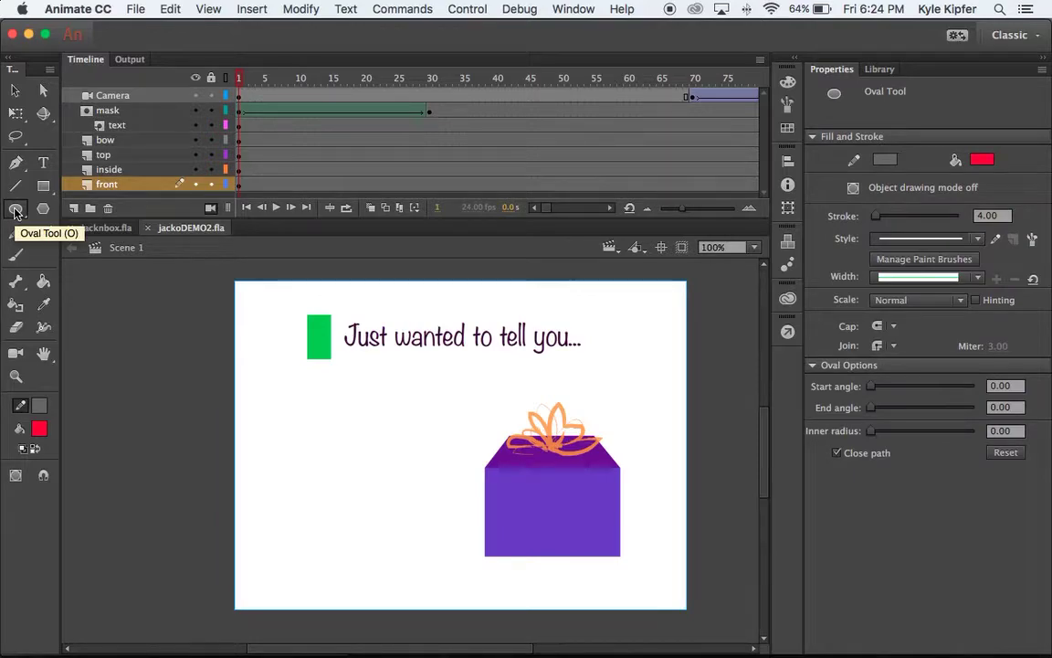
pyautogui.click(76, 210)
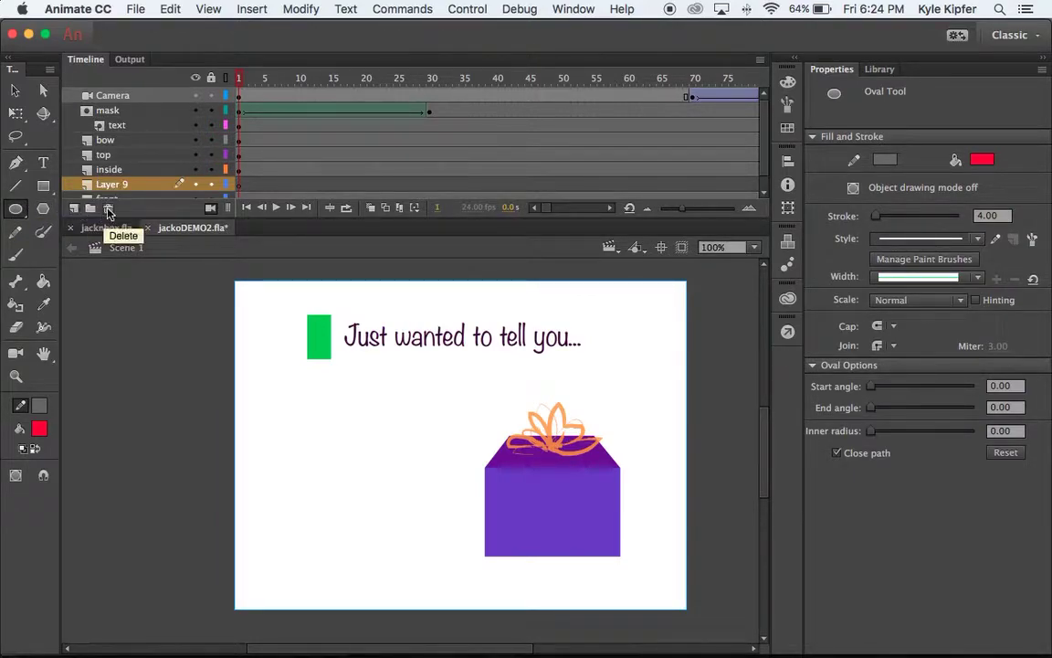
pyautogui.scroll(-1, 109, 164)
pyautogui.moveTo(106, 170); pyautogui.dragTo(110, 188)
pyautogui.doubleClick(113, 185)
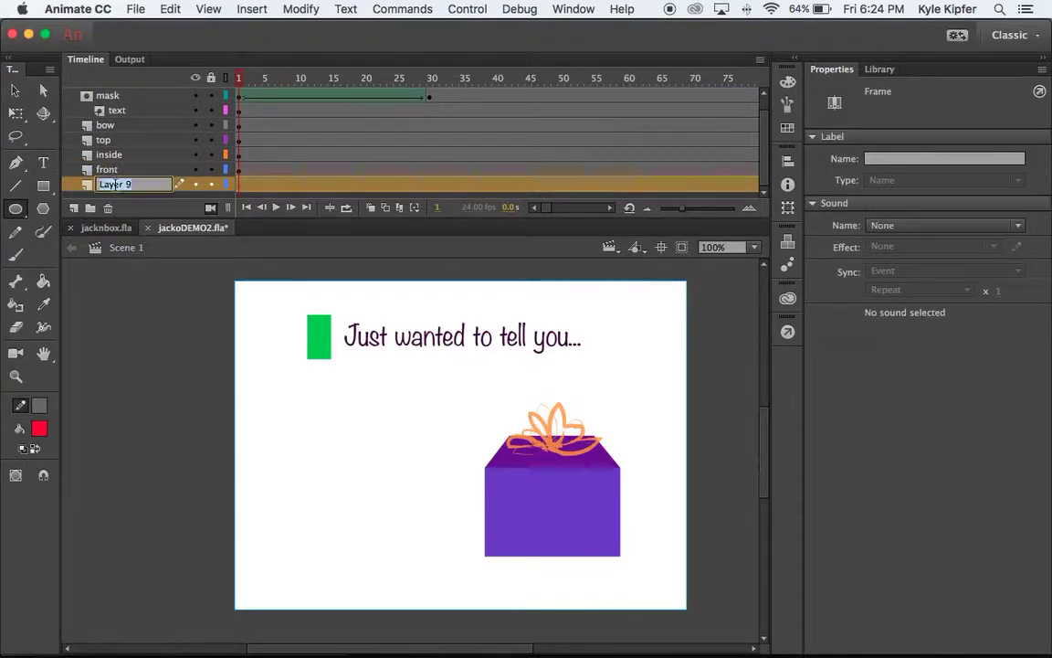
pyautogui.write('jacko')
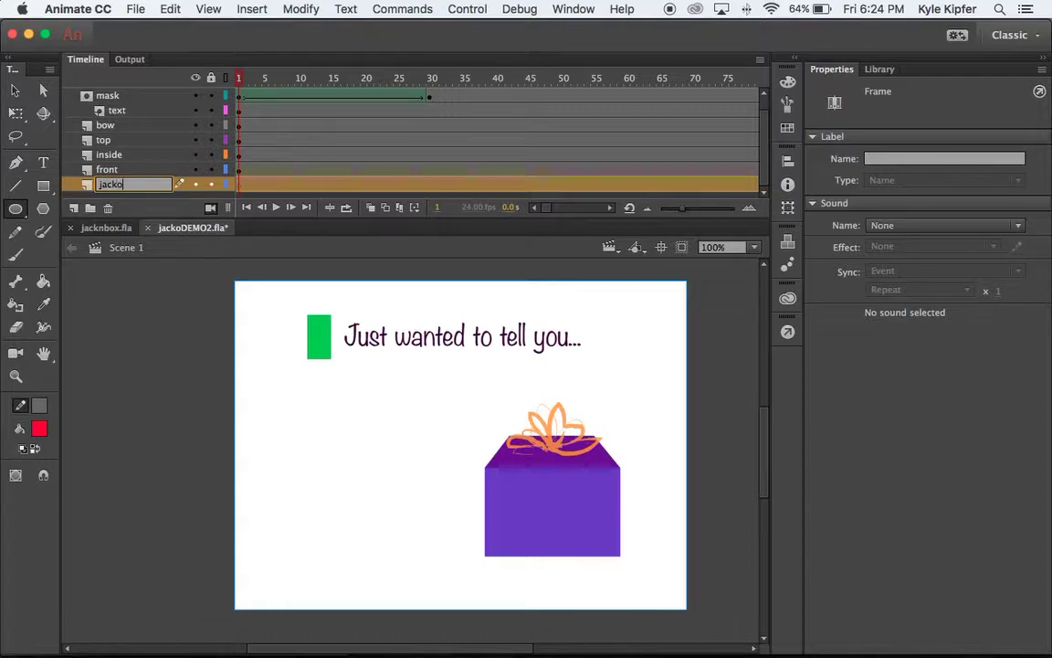
pyautogui.press('Return')
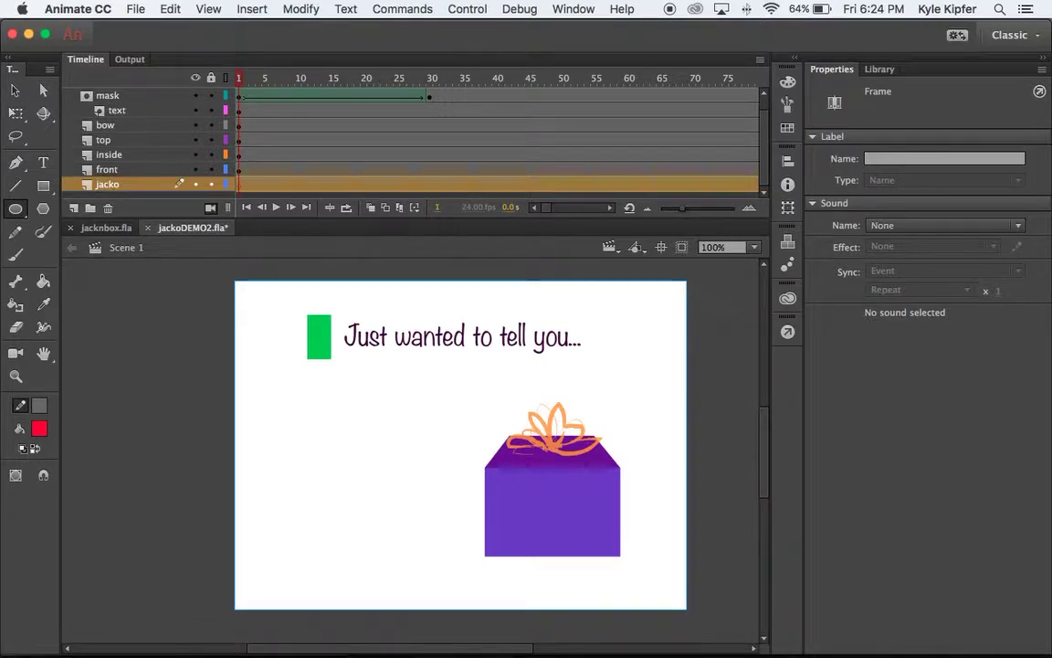
# - Draw a circular head with a black outline and light orange fill on the empty stage area beside the gift box
pyautogui.click(15, 208)
pyautogui.click(61, 212)
pyautogui.click(39, 405)
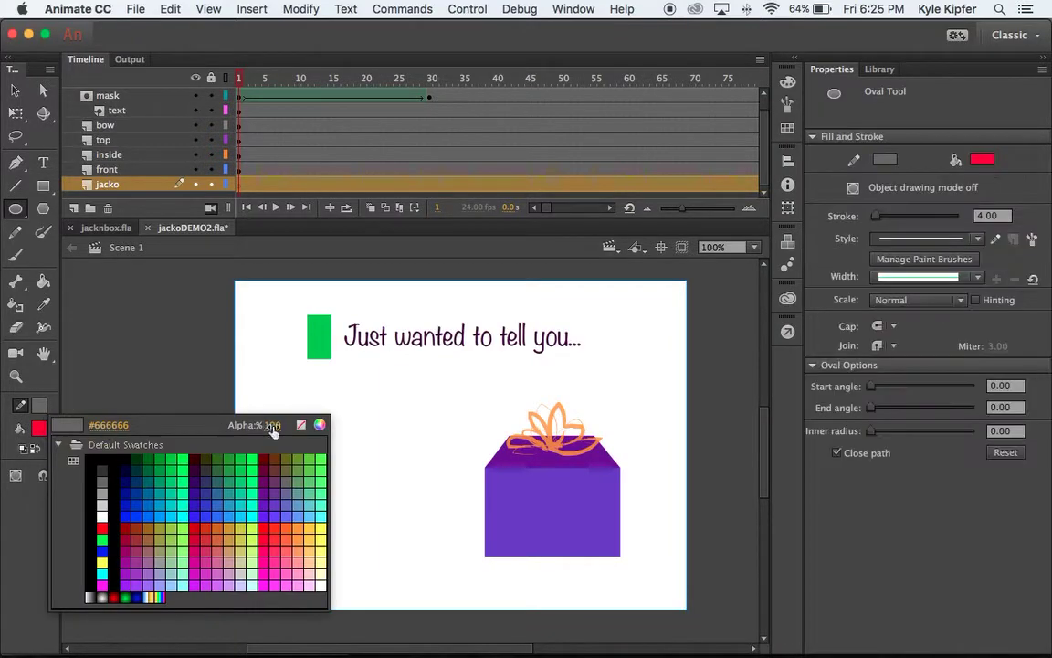
pyautogui.click(103, 460)
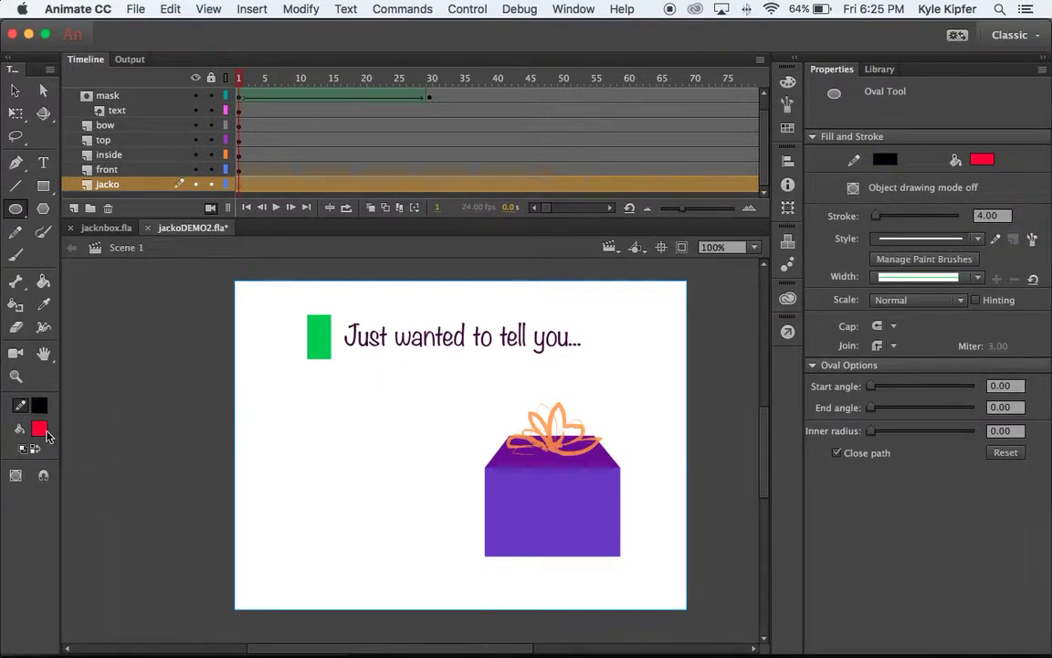
pyautogui.click(39, 430)
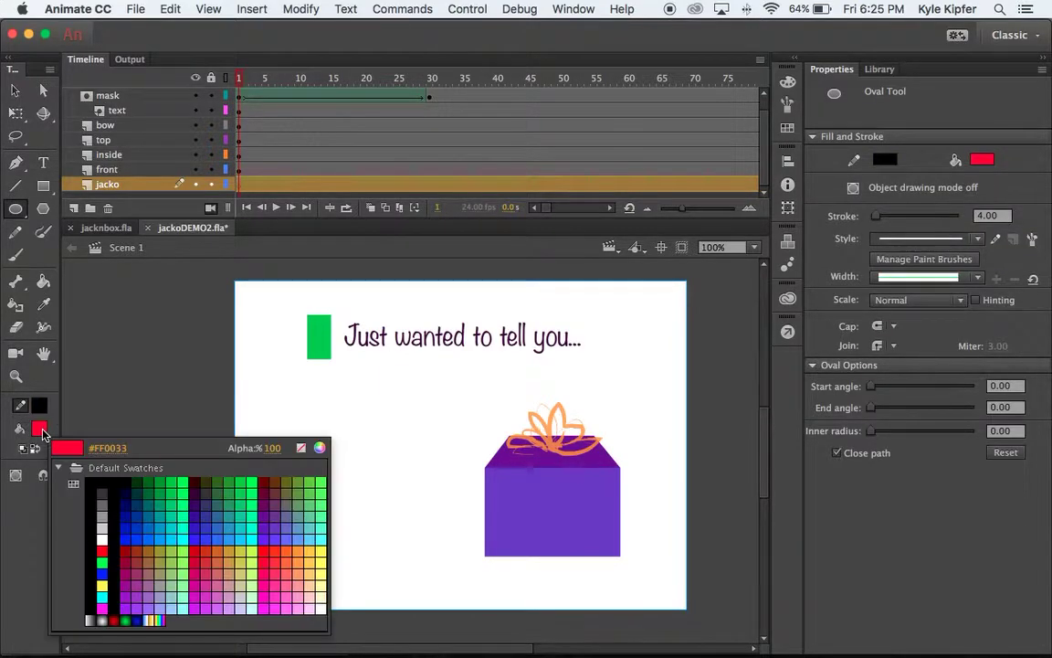
pyautogui.click(318, 559)
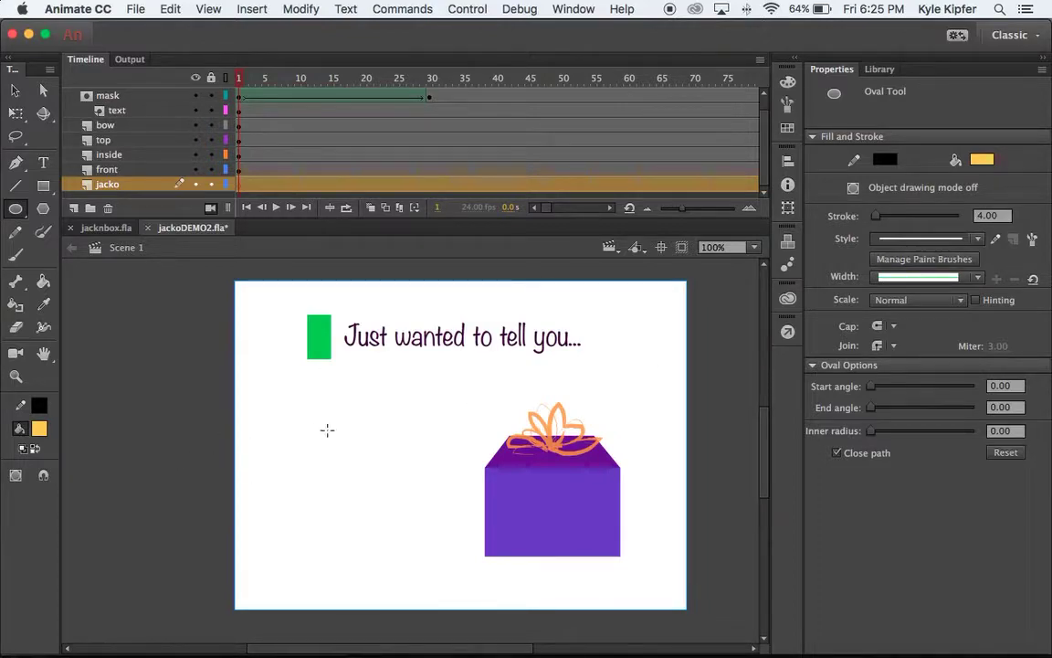
pyautogui.moveTo(272, 403); pyautogui.dragTo(381, 459)
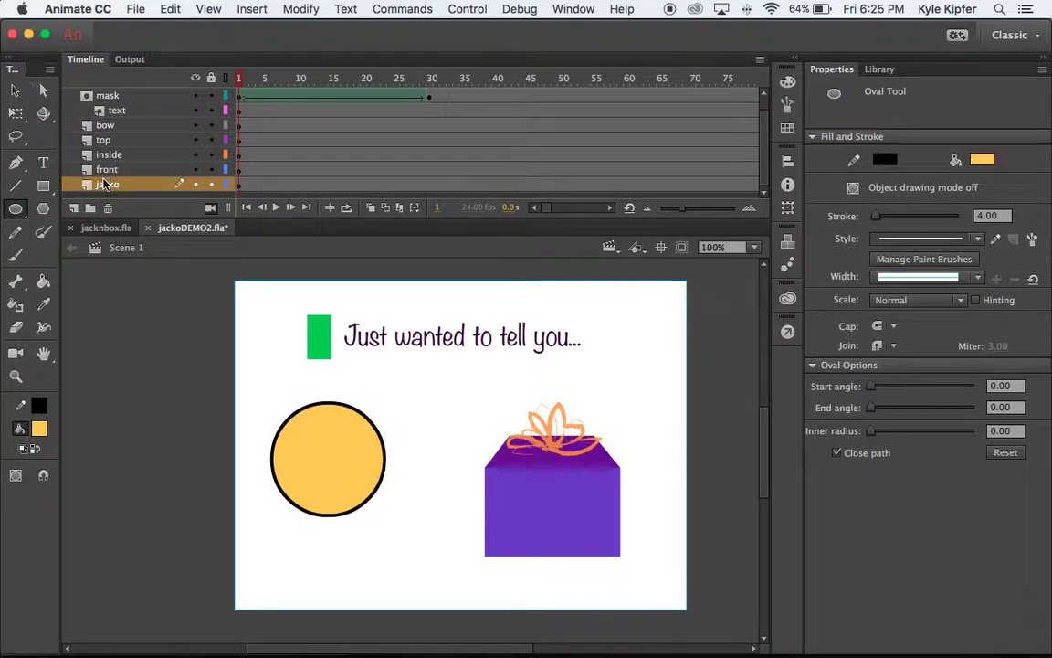
pyautogui.click(240, 185)
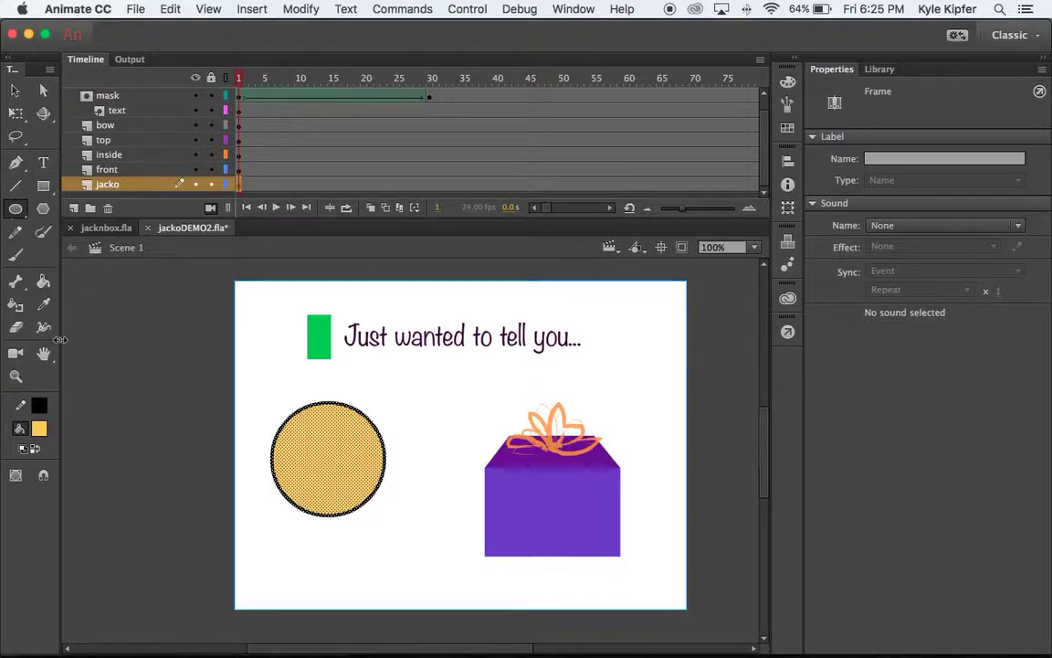
pyautogui.click(37, 410)
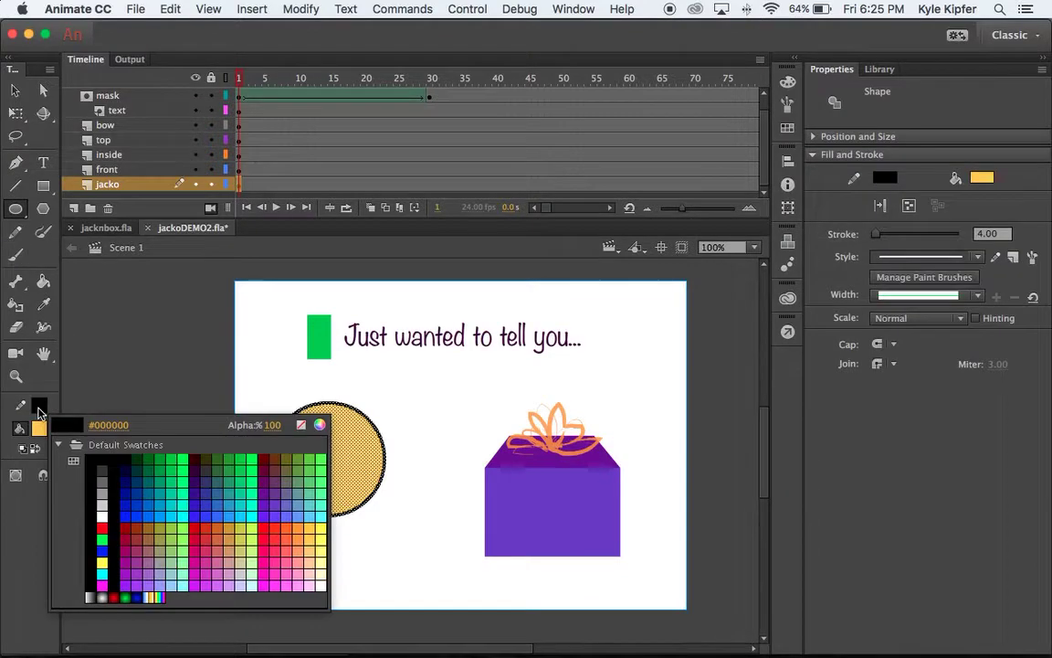
pyautogui.click(102, 516)
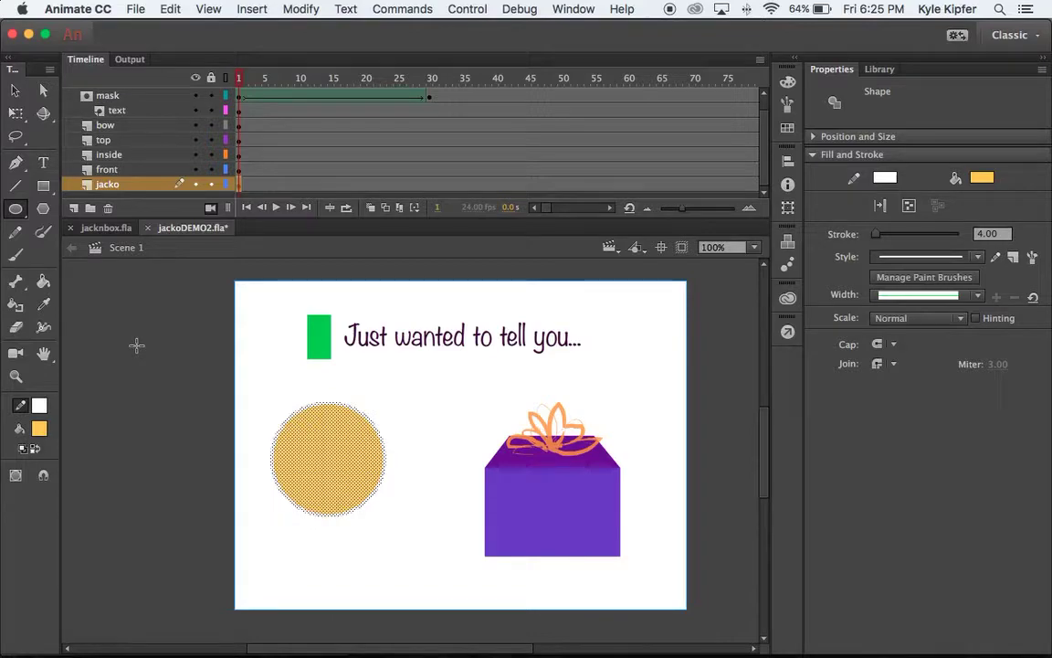
pyautogui.press('super+z')
pyautogui.click(15, 91)
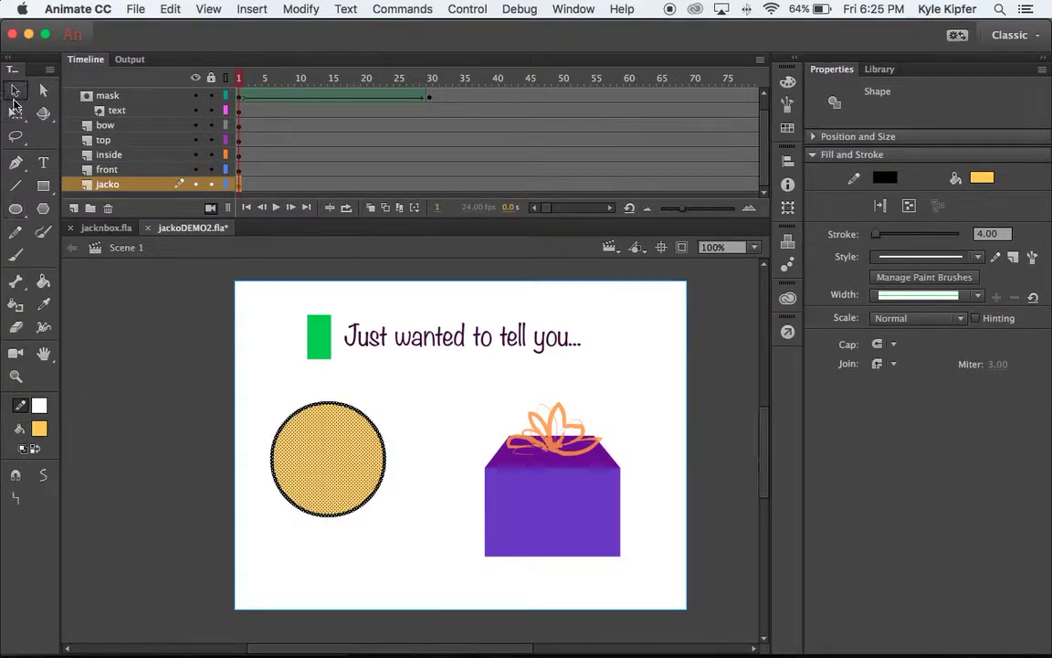
pyautogui.click(153, 343)
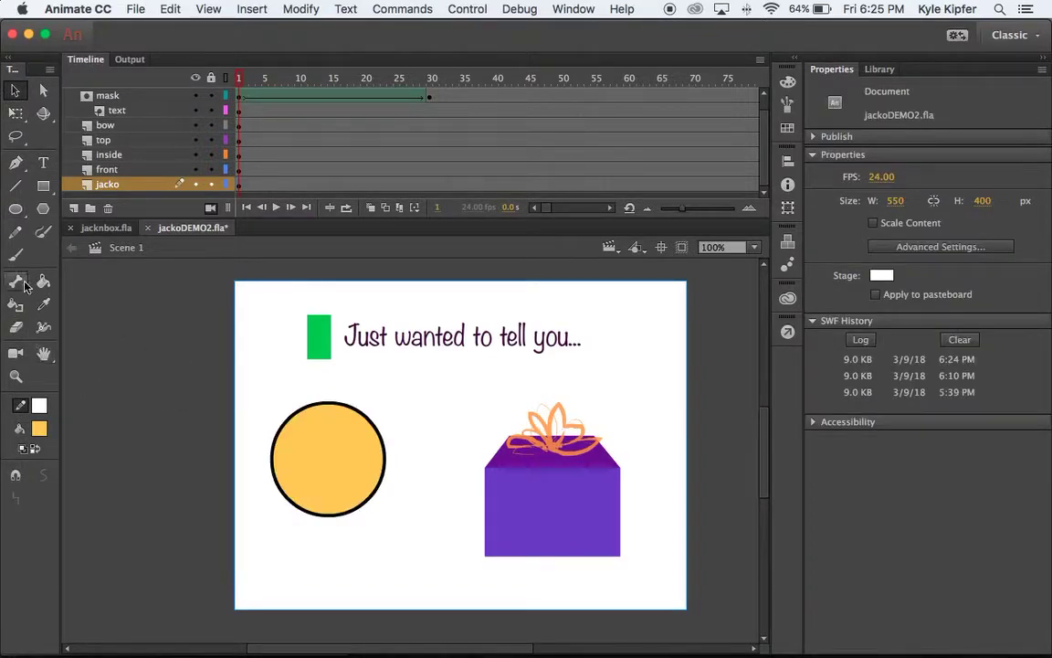
# - Draw two white oval eyes without an outline on the face, one larger than the other
pyautogui.click(39, 405)
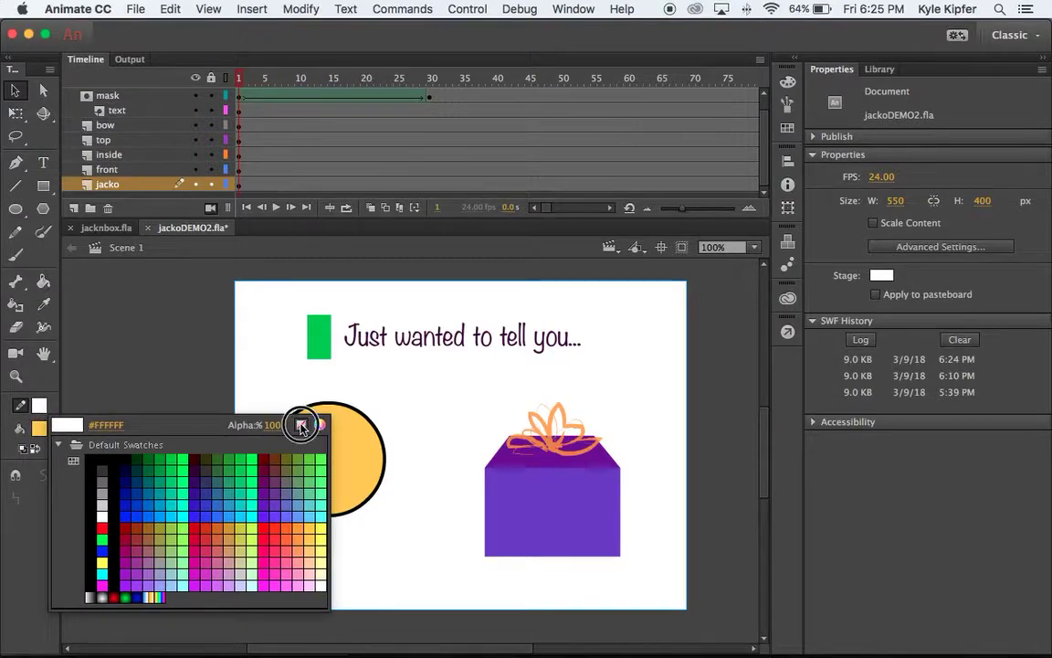
pyautogui.click(303, 426)
pyautogui.click(40, 425)
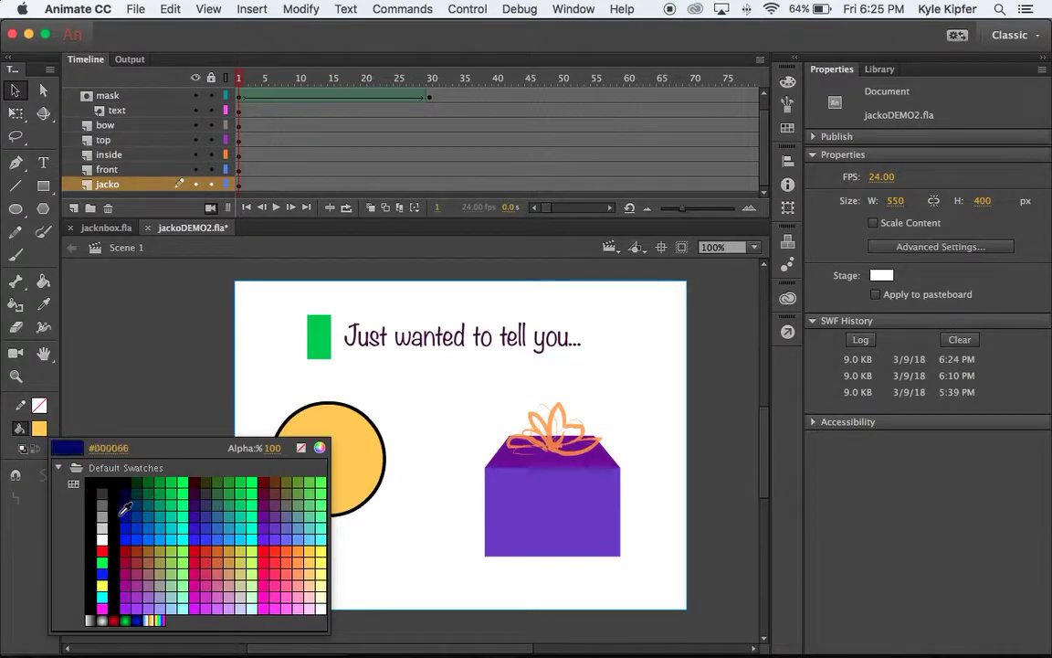
pyautogui.click(104, 540)
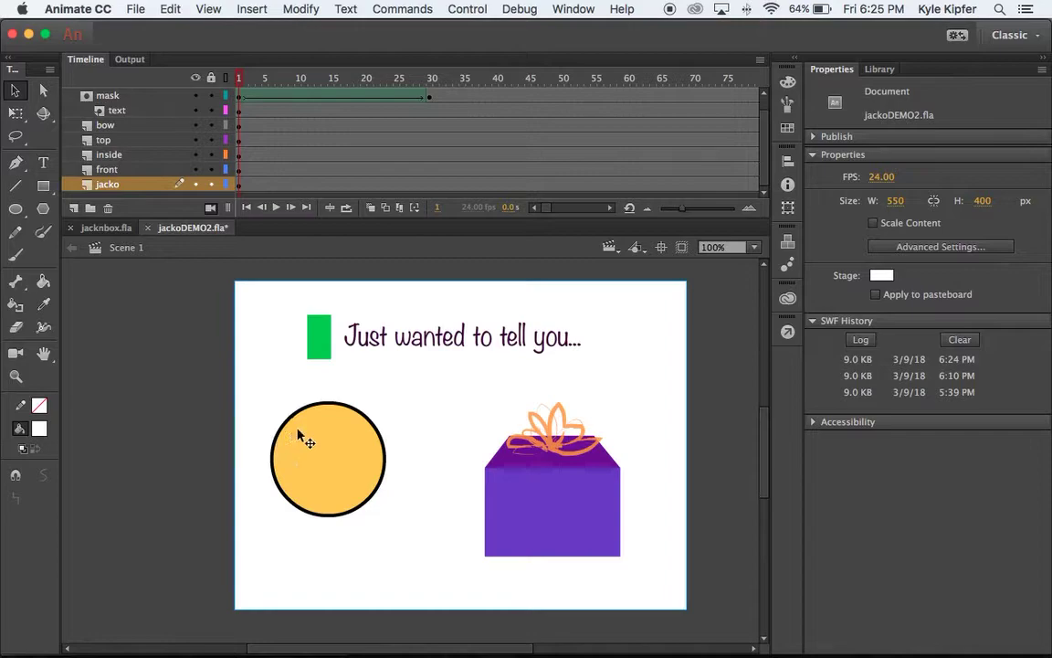
pyautogui.press('o')
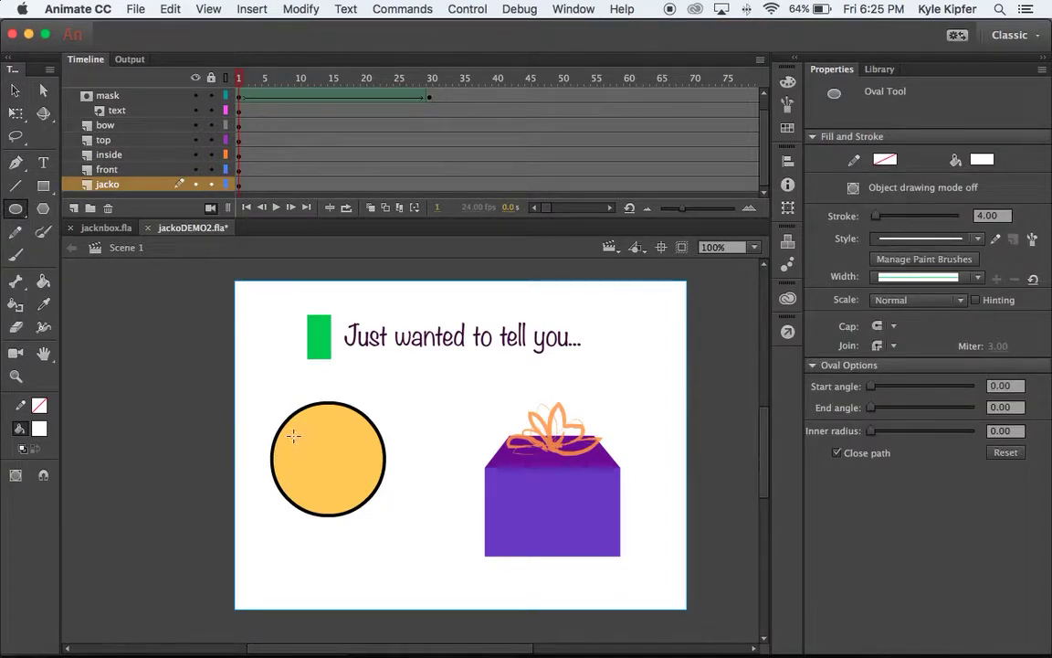
pyautogui.moveTo(294, 437)
pyautogui.mouseDown()
pyautogui.moveTo(314, 463)
pyautogui.moveTo(336, 434)
pyautogui.moveTo(364, 460)
pyautogui.mouseUp()
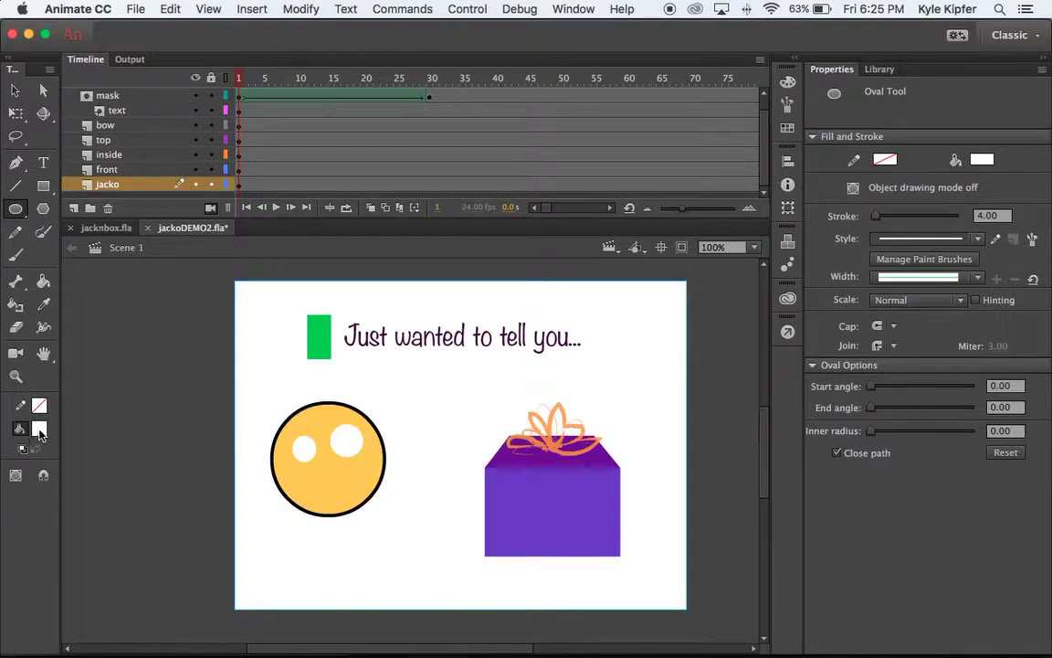
# - Draw a black pupil without an outline inside each of the two white eyes
pyautogui.click(40, 431)
pyautogui.click(76, 482)
pyautogui.moveTo(303, 446); pyautogui.dragTo(353, 456)
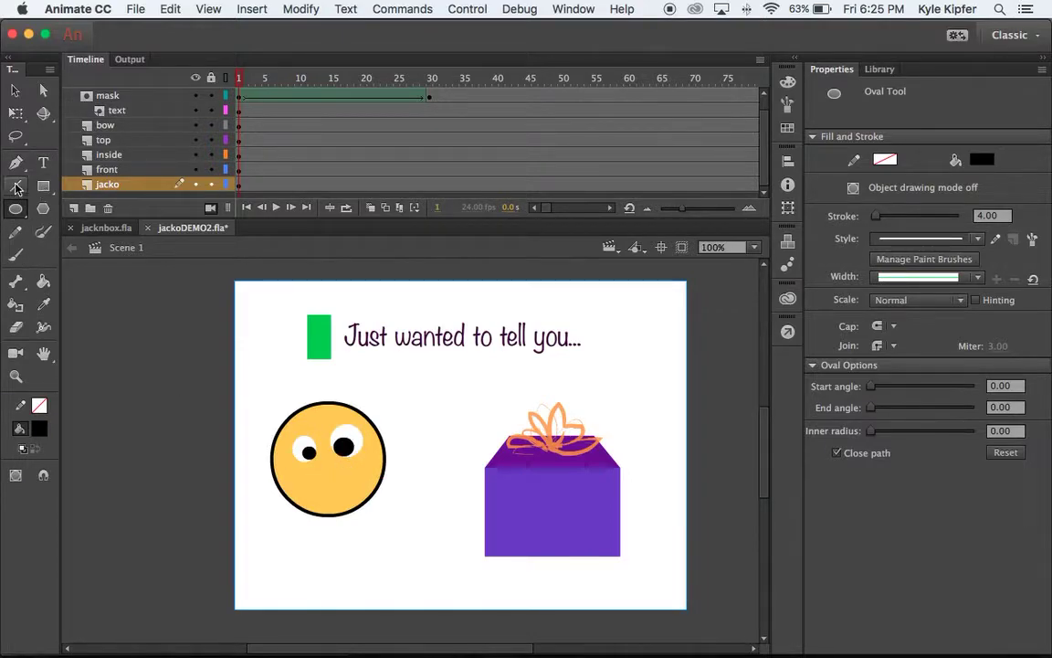
# - Sketch an open grinning mouth with a tongue sticking out on the face, using the Pencil tool in Smooth mode with a black stroke
pyautogui.click(18, 234)
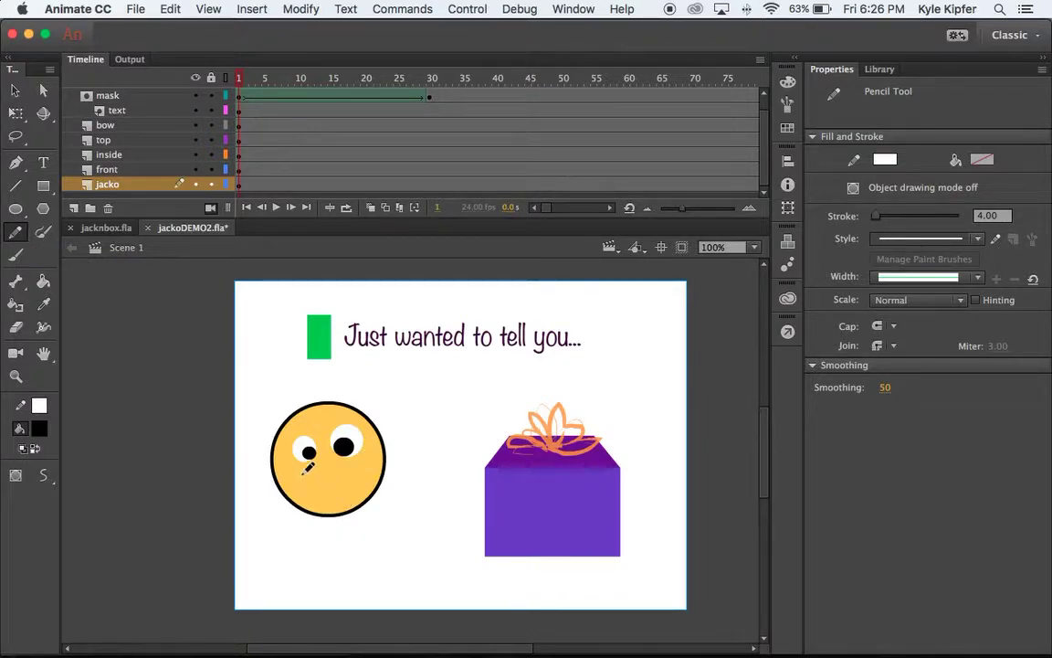
pyautogui.moveTo(308, 468)
pyautogui.mouseDown()
pyautogui.moveTo(355, 462)
pyautogui.moveTo(370, 427)
pyautogui.mouseUp()
pyautogui.click(39, 405)
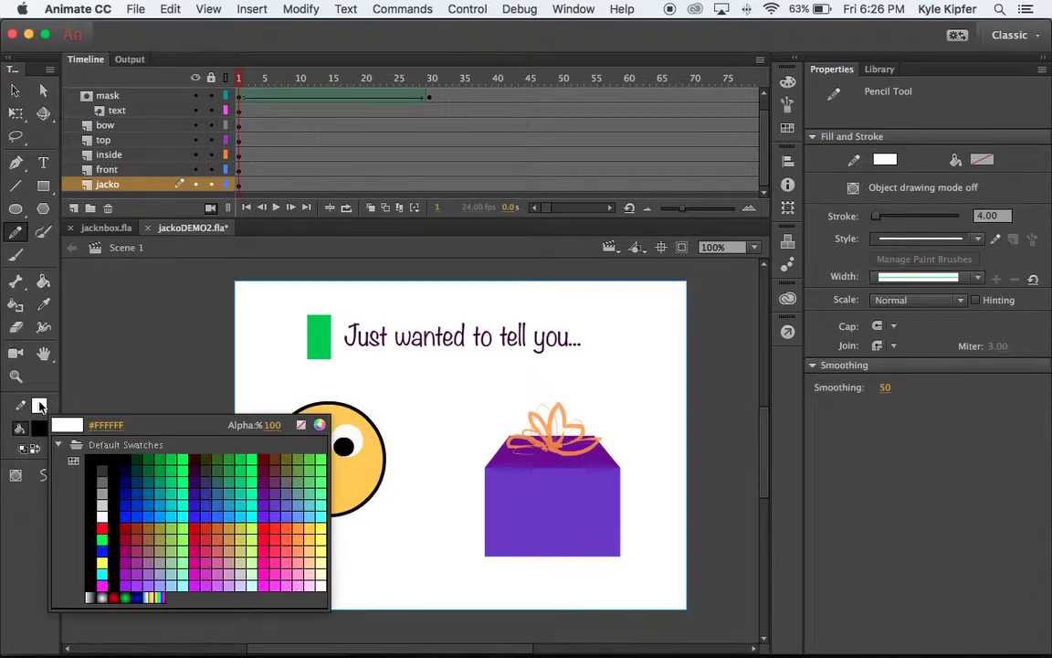
pyautogui.click(96, 462)
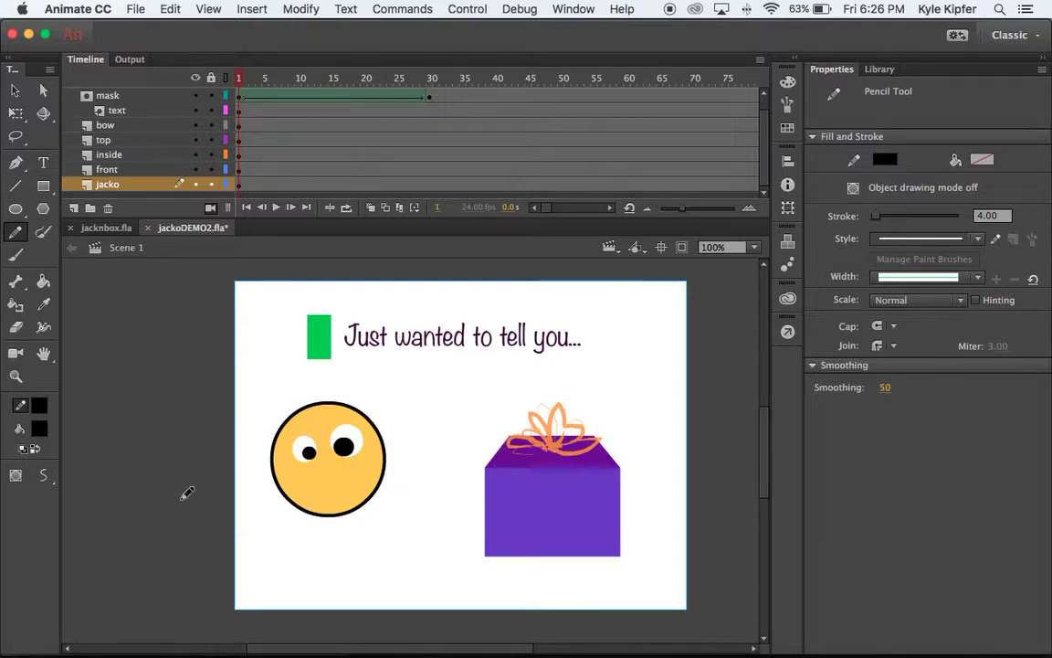
pyautogui.click(44, 476)
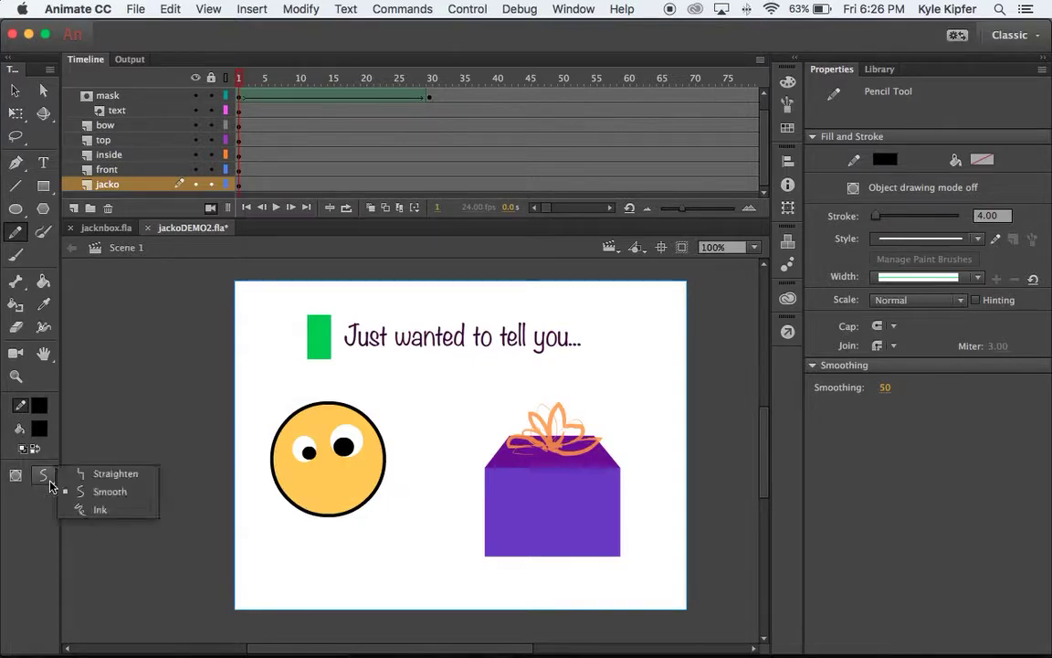
pyautogui.click(107, 496)
pyautogui.moveTo(298, 473)
pyautogui.mouseDown()
pyautogui.moveTo(340, 475)
pyautogui.moveTo(358, 439)
pyautogui.moveTo(363, 458)
pyautogui.moveTo(298, 498)
pyautogui.moveTo(302, 508)
pyautogui.moveTo(329, 508)
pyautogui.moveTo(358, 467)
pyautogui.moveTo(315, 487)
pyautogui.moveTo(311, 468)
pyautogui.moveTo(344, 456)
pyautogui.moveTo(361, 464)
pyautogui.mouseUp()
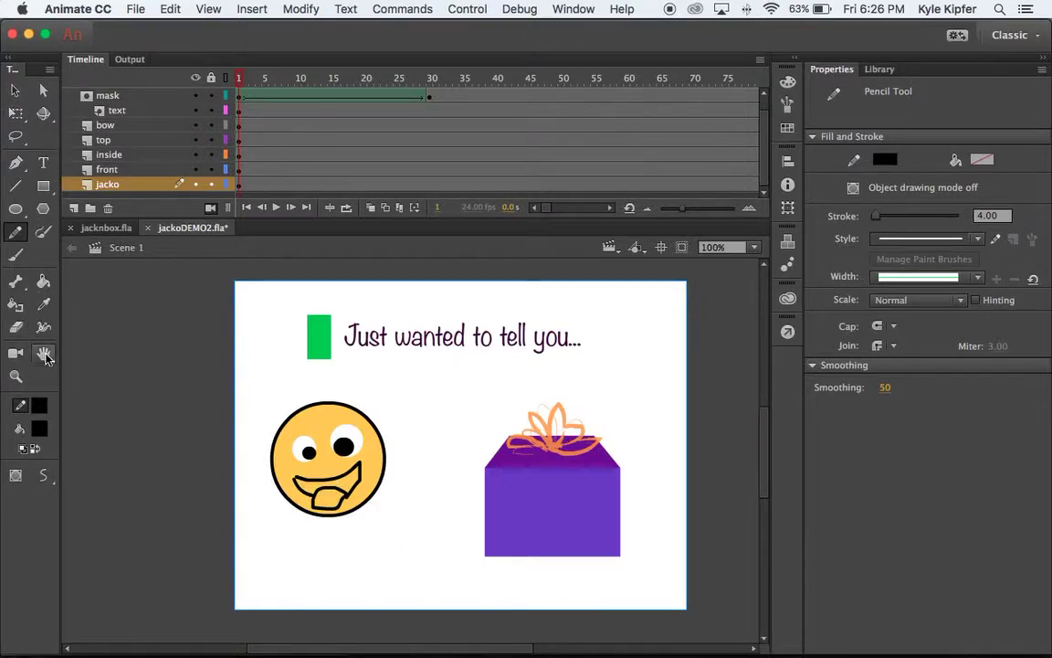
# - Reshape the mouth and tongue outlines by joining the loose line ends and rounding the mouth's corner and the tongue's tip
pyautogui.click(16, 377)
pyautogui.click(333, 489)
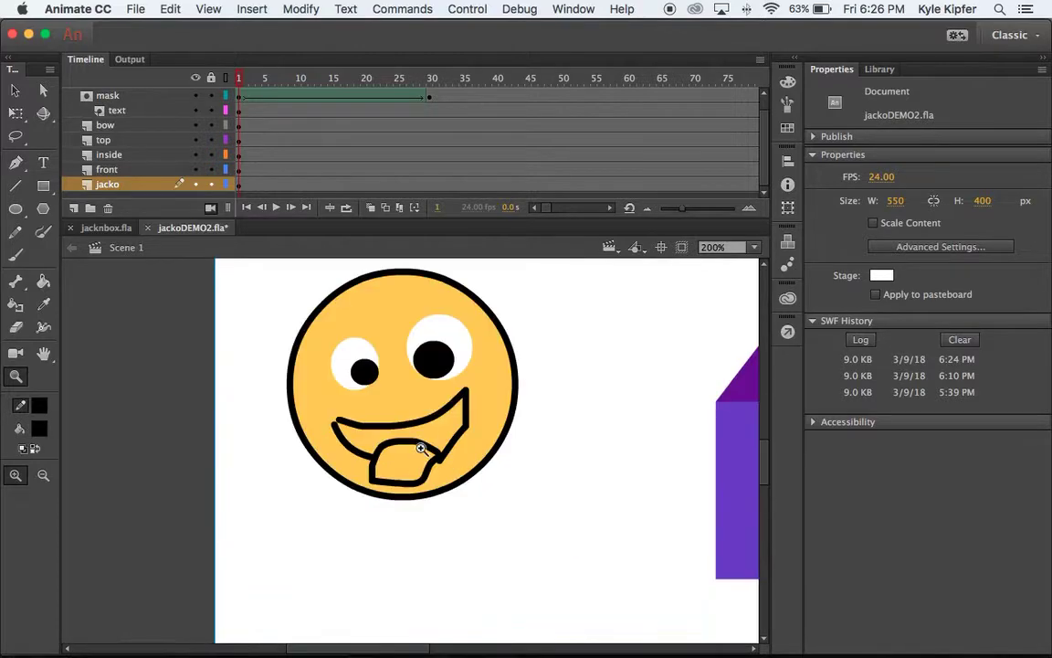
pyautogui.click(15, 91)
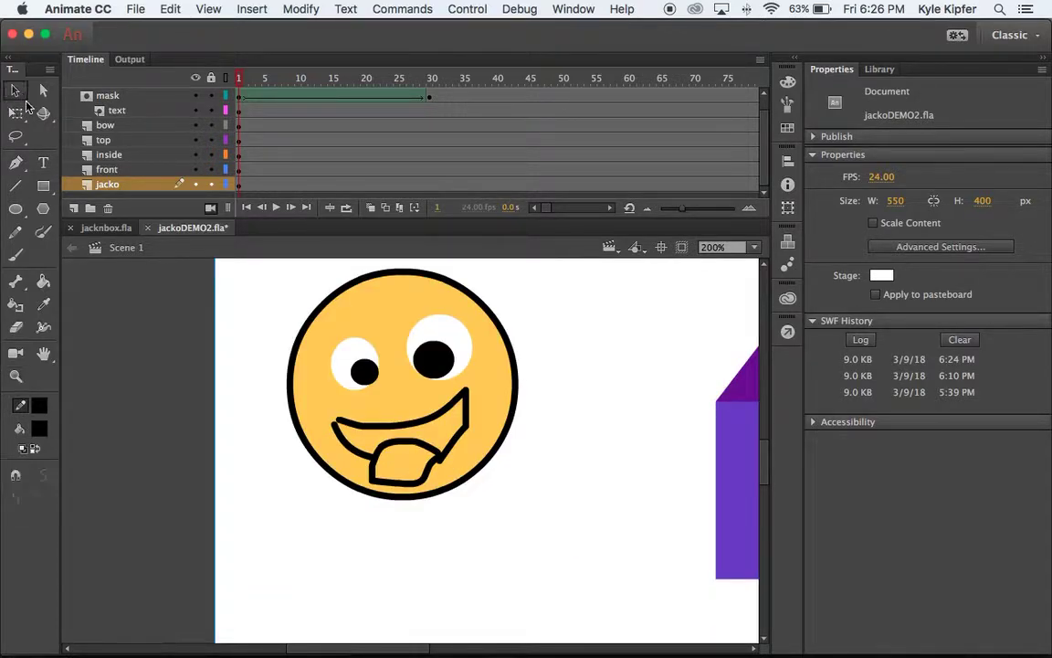
pyautogui.click(339, 426)
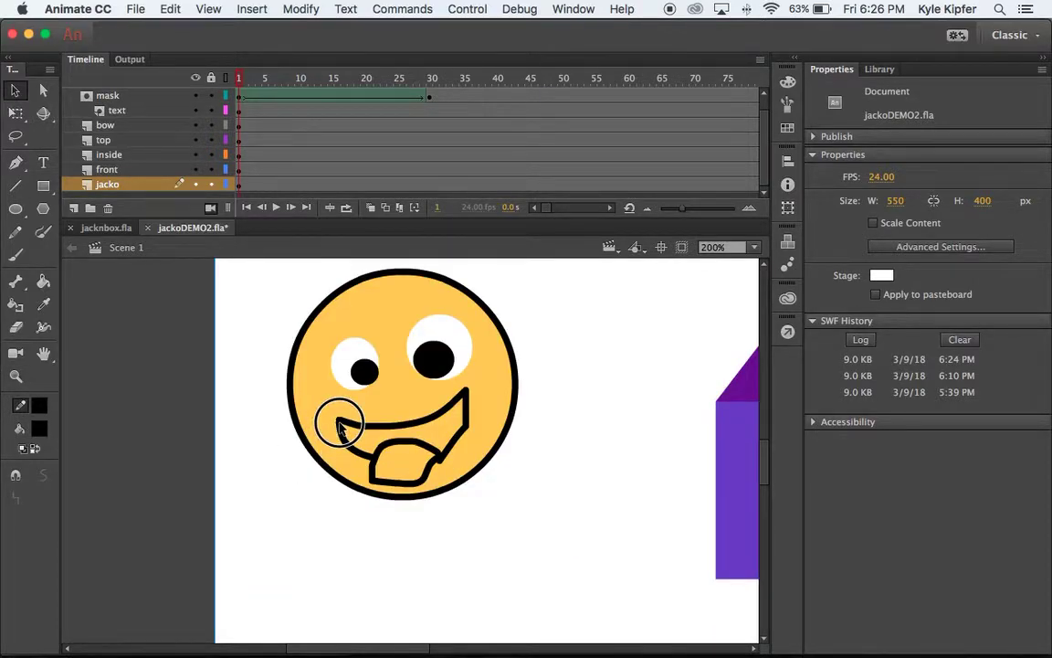
pyautogui.moveTo(339, 426)
pyautogui.mouseDown()
pyautogui.moveTo(457, 453)
pyautogui.moveTo(453, 441)
pyautogui.moveTo(463, 442)
pyautogui.moveTo(436, 465)
pyautogui.moveTo(423, 451)
pyautogui.moveTo(431, 465)
pyautogui.moveTo(457, 452)
pyautogui.mouseUp()
pyautogui.moveTo(468, 413)
pyautogui.mouseDown()
pyautogui.moveTo(462, 408)
pyautogui.moveTo(476, 423)
pyautogui.moveTo(466, 431)
pyautogui.moveTo(470, 423)
pyautogui.mouseUp()
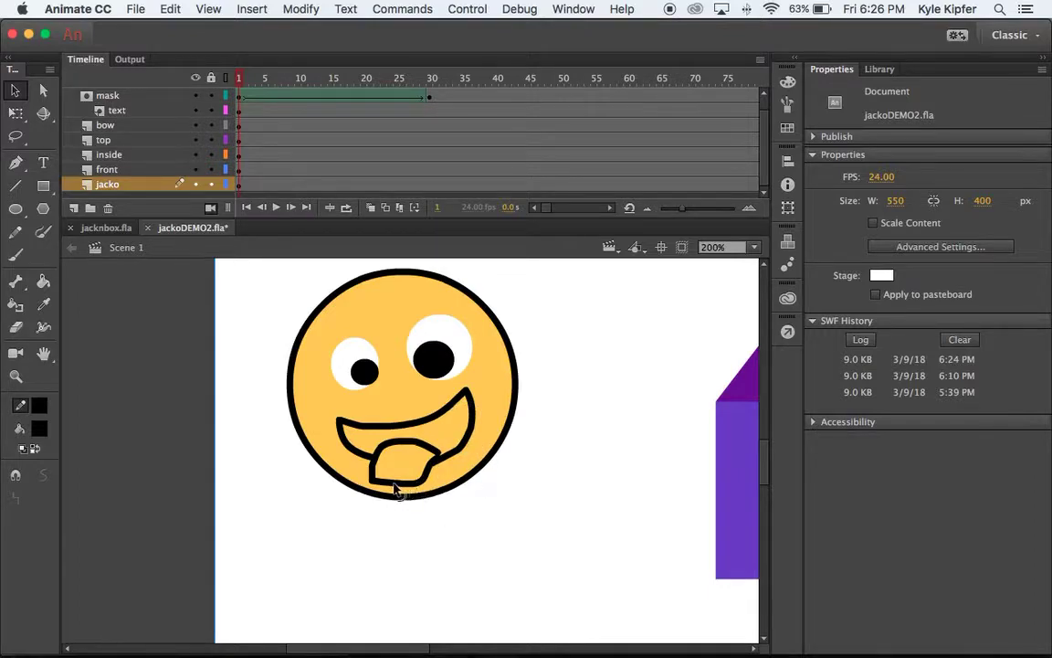
pyautogui.moveTo(400, 491)
pyautogui.mouseDown()
pyautogui.moveTo(372, 453)
pyautogui.moveTo(440, 455)
pyautogui.mouseUp()
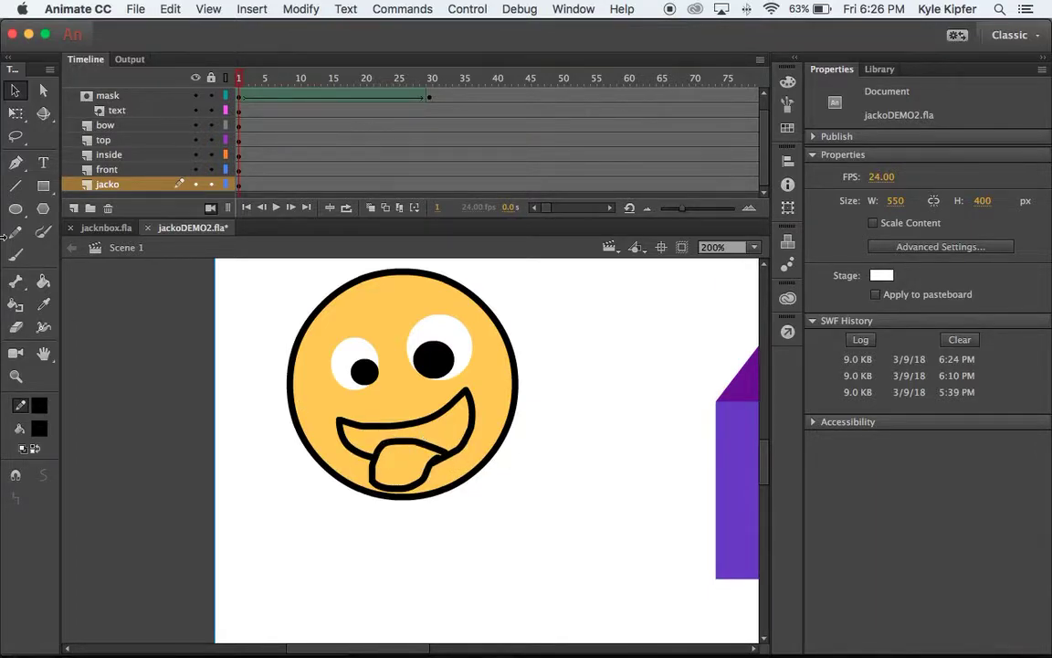
# - Fill the inside of the mouth with black using the Paint Bucket, with its gap option at Close Large Gaps
pyautogui.click(43, 282)
pyautogui.click(460, 427)
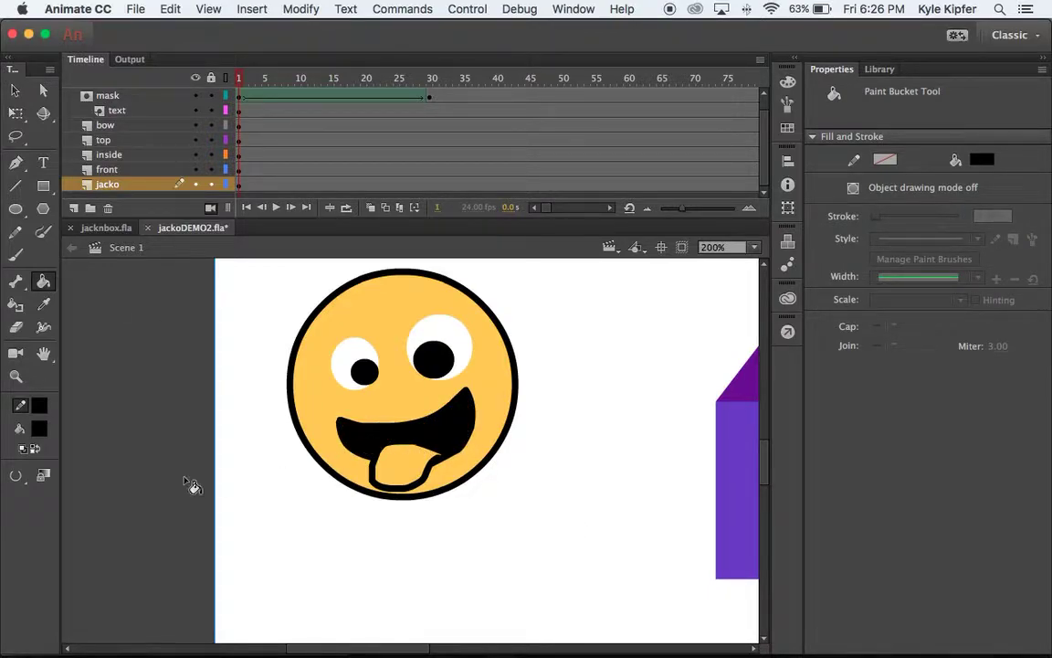
pyautogui.click(15, 475)
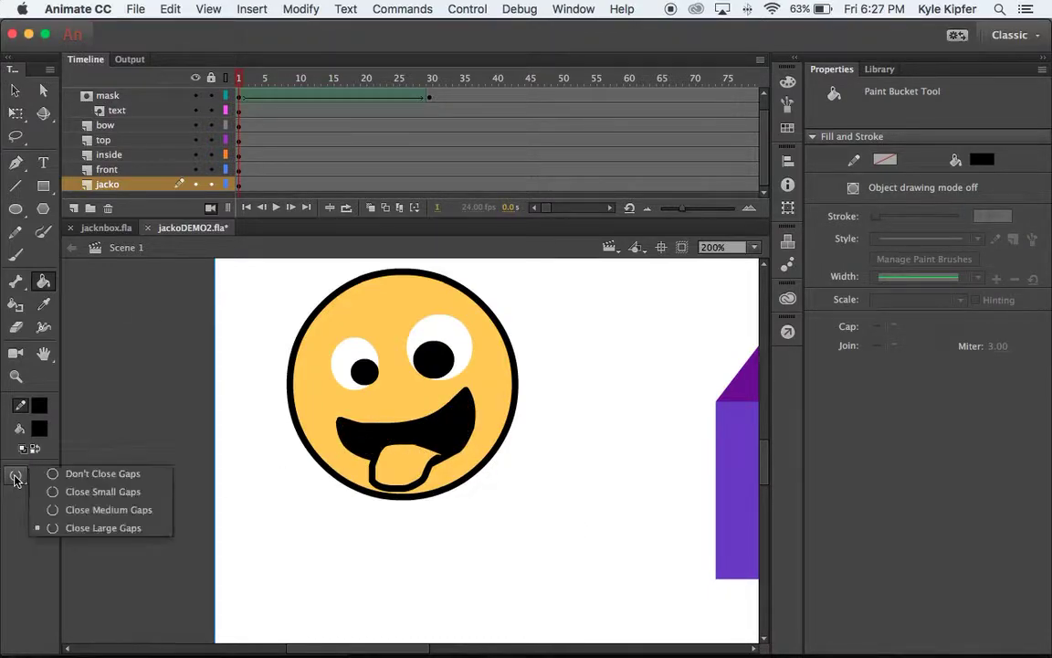
pyautogui.click(113, 536)
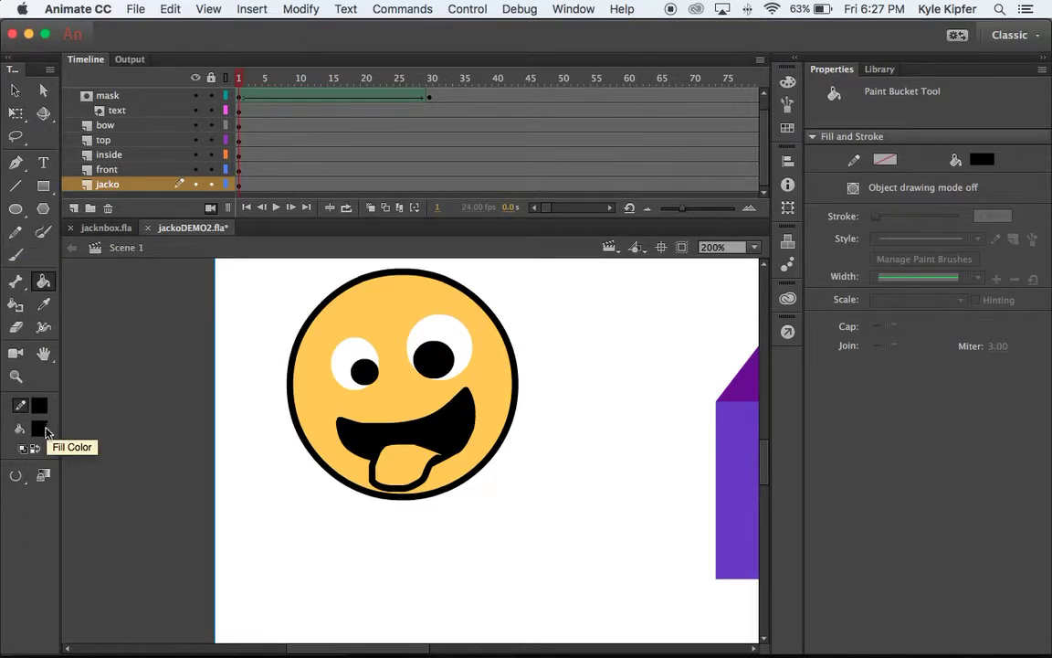
# - Fill the tongue with red using the Paint Bucket
pyautogui.click(40, 428)
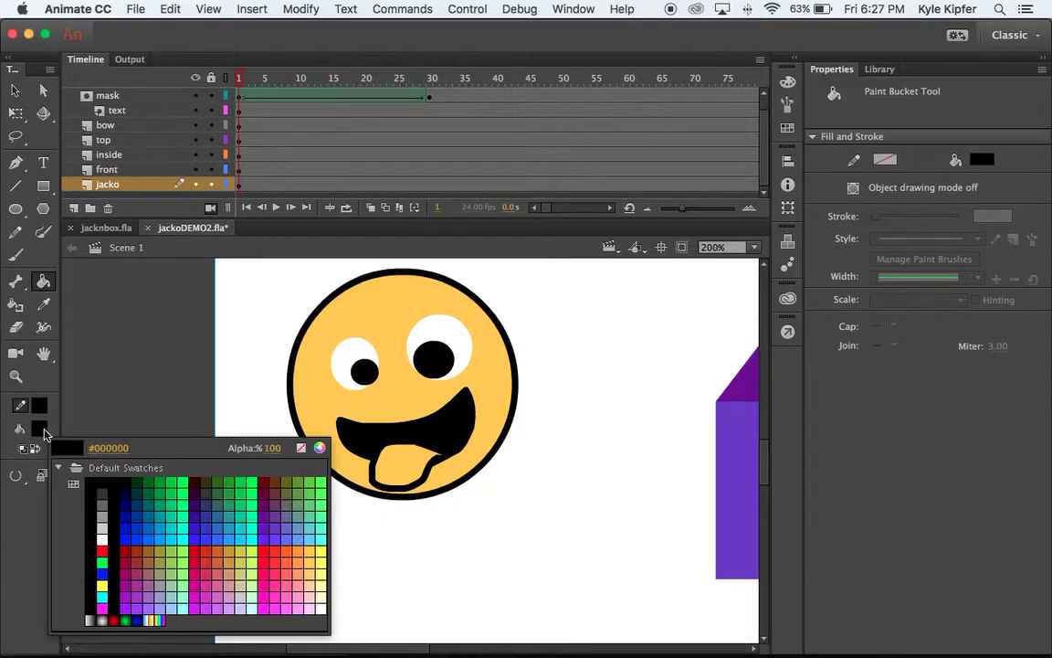
pyautogui.click(217, 559)
pyautogui.click(415, 467)
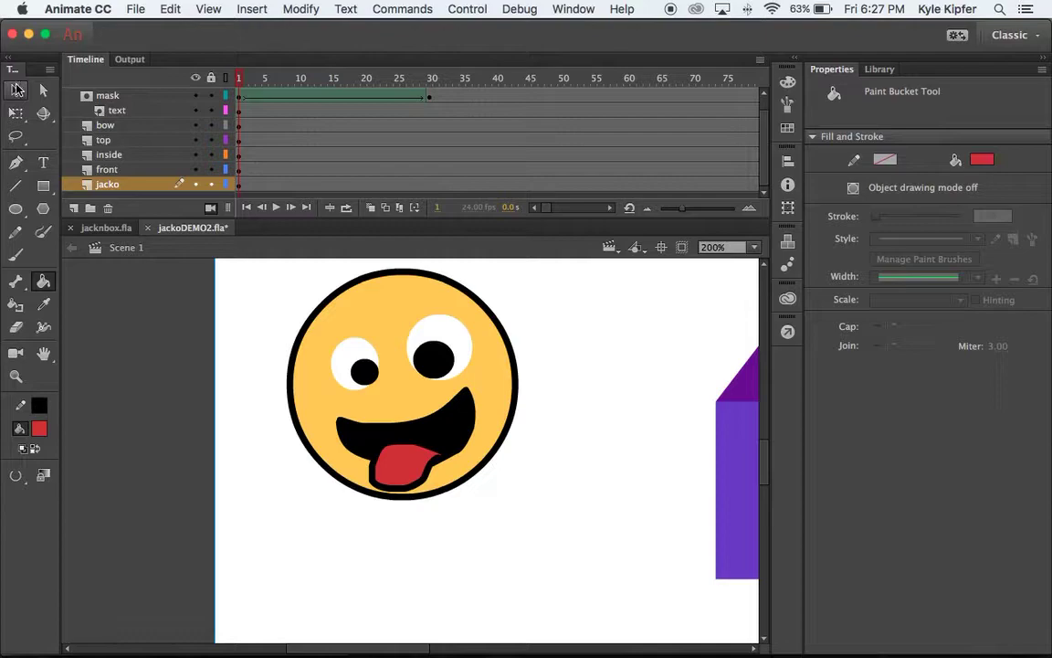
# - Convert all the face artwork on the jacko layer into a graphic symbol named jacko
pyautogui.click(16, 88)
pyautogui.press('z')
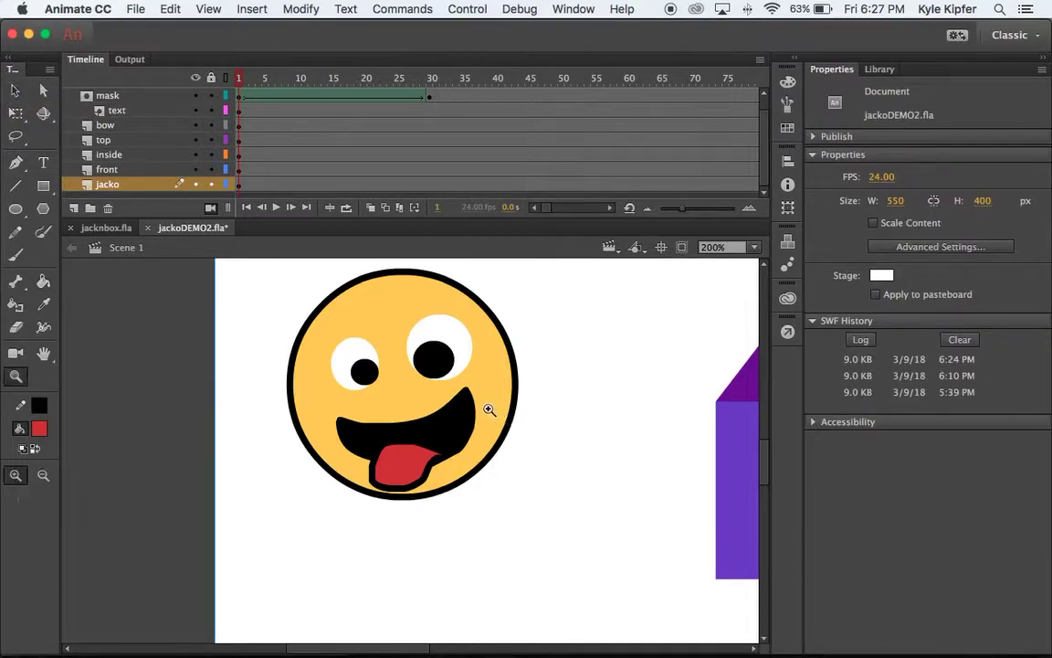
pyautogui.keyDown('alt'); pyautogui.click(422, 381); pyautogui.keyUp('alt')
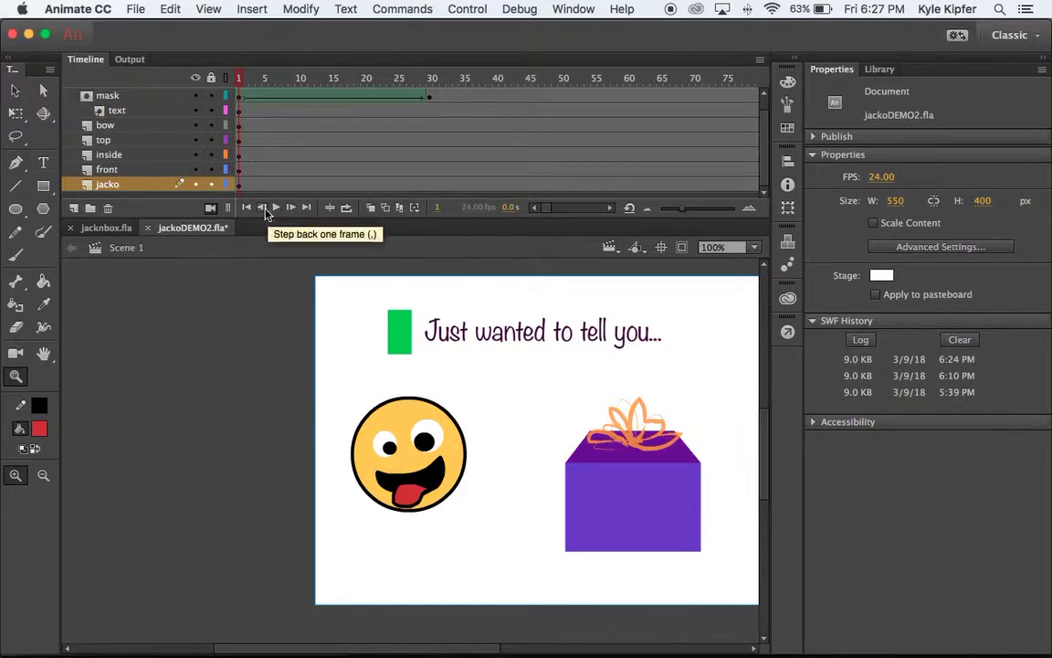
pyautogui.click(237, 183)
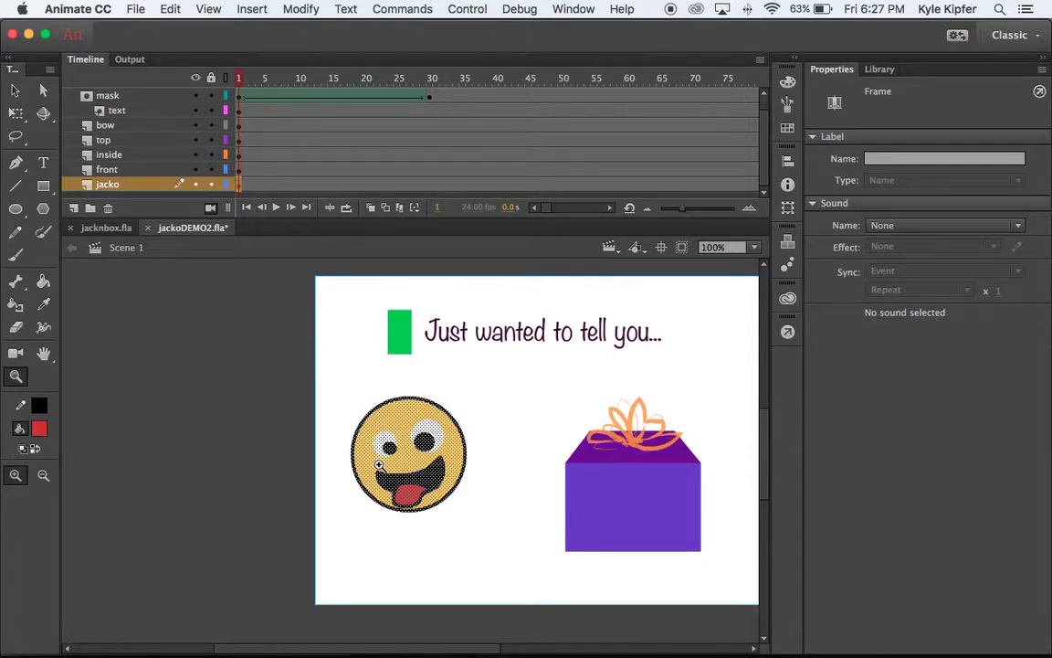
pyautogui.click(15, 89)
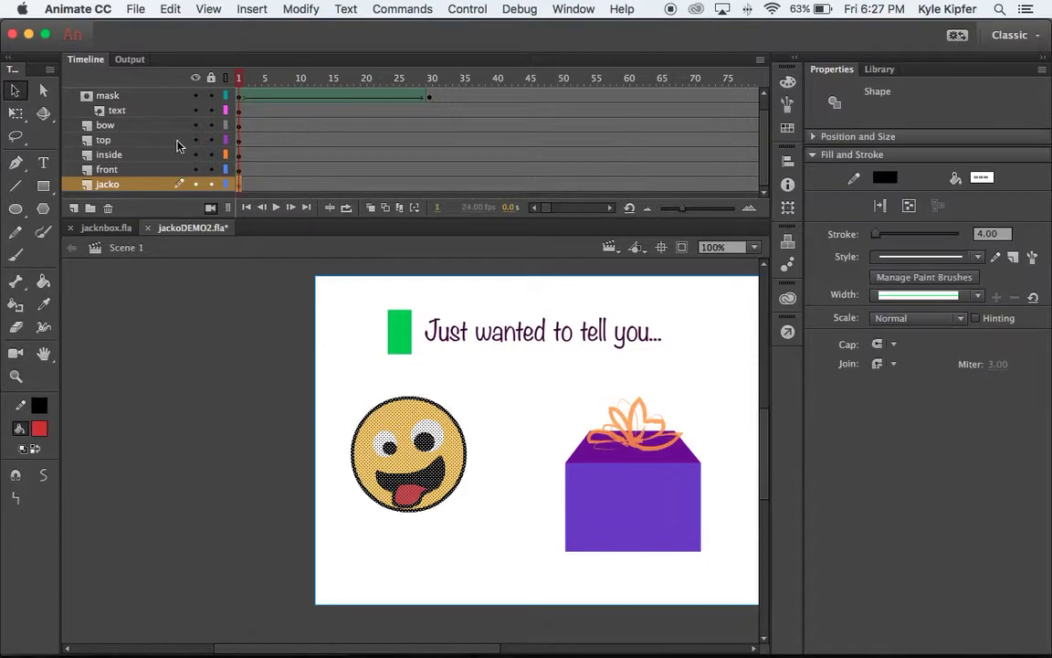
pyautogui.press('F8')
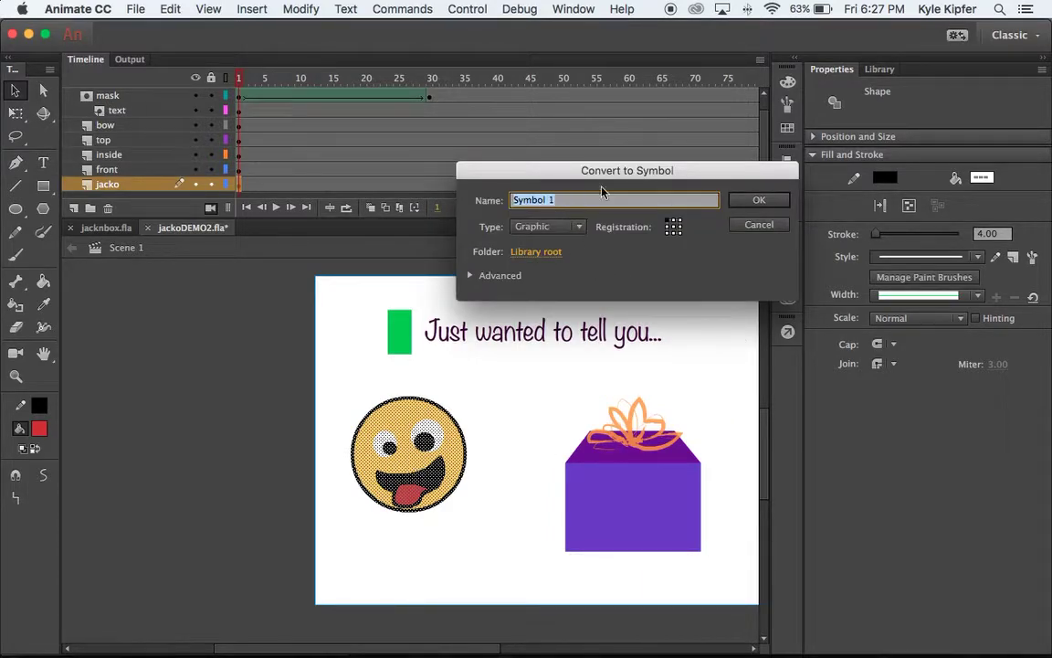
pyautogui.write('jacko')
pyautogui.press('Return')
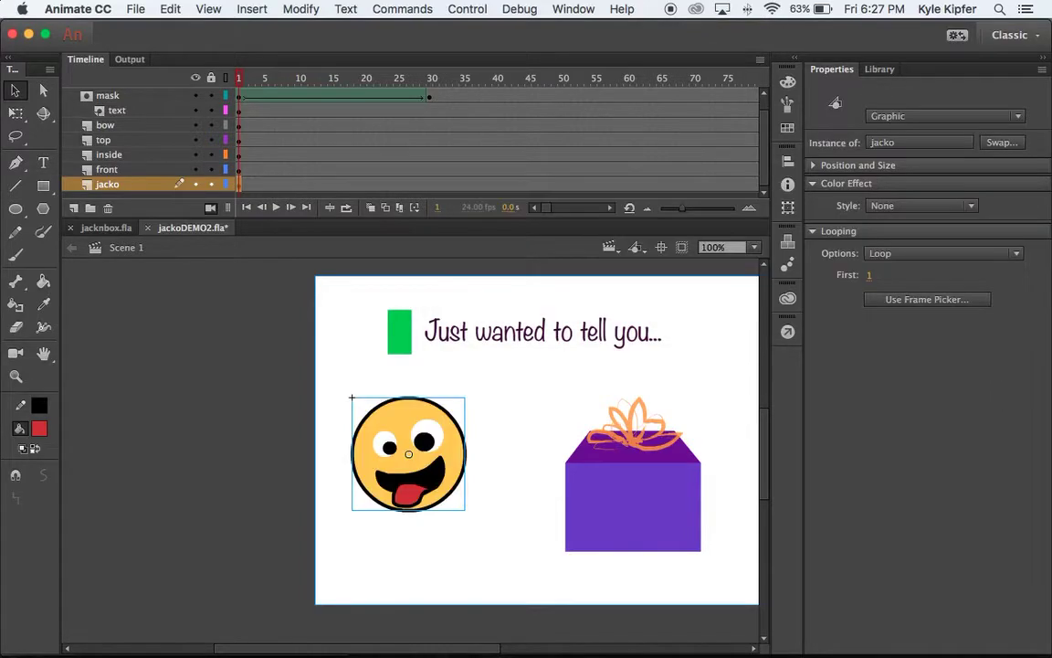
# - Open the jacko symbol for editing in place and add a layer named spring
pyautogui.click(341, 393)
pyautogui.click(421, 461)
pyautogui.doubleClick(388, 419)
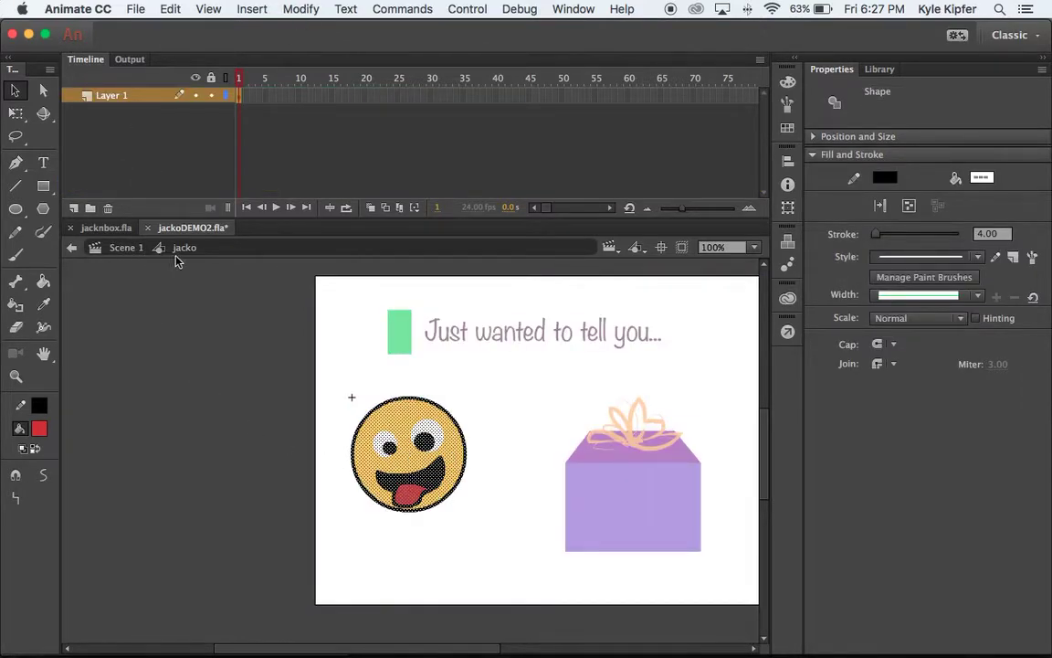
pyautogui.click(74, 209)
pyautogui.doubleClick(116, 97)
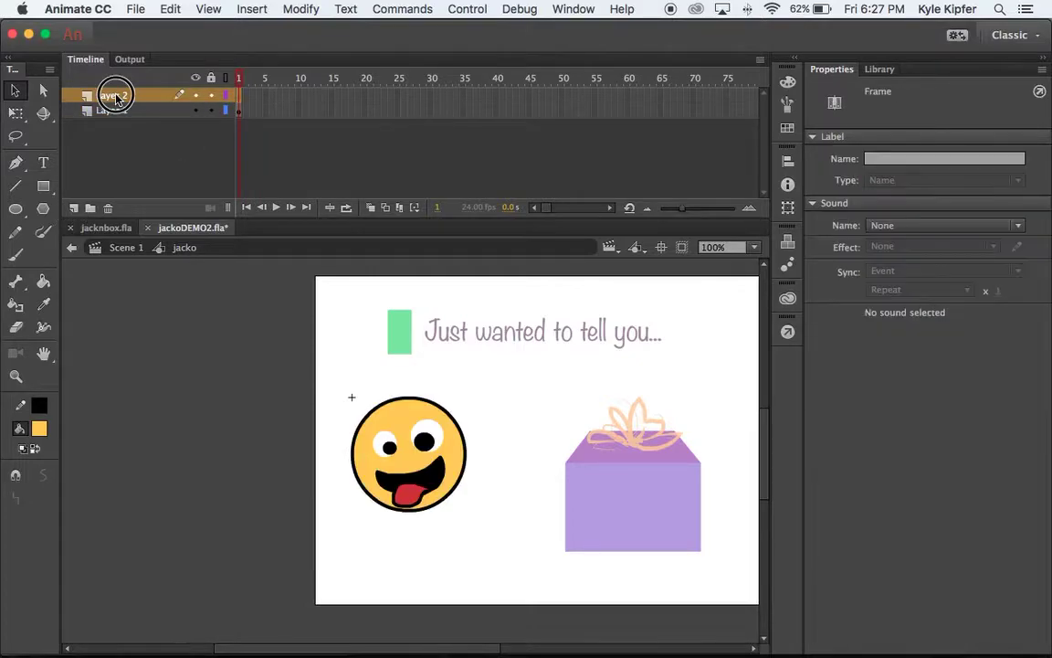
pyautogui.write('spring')
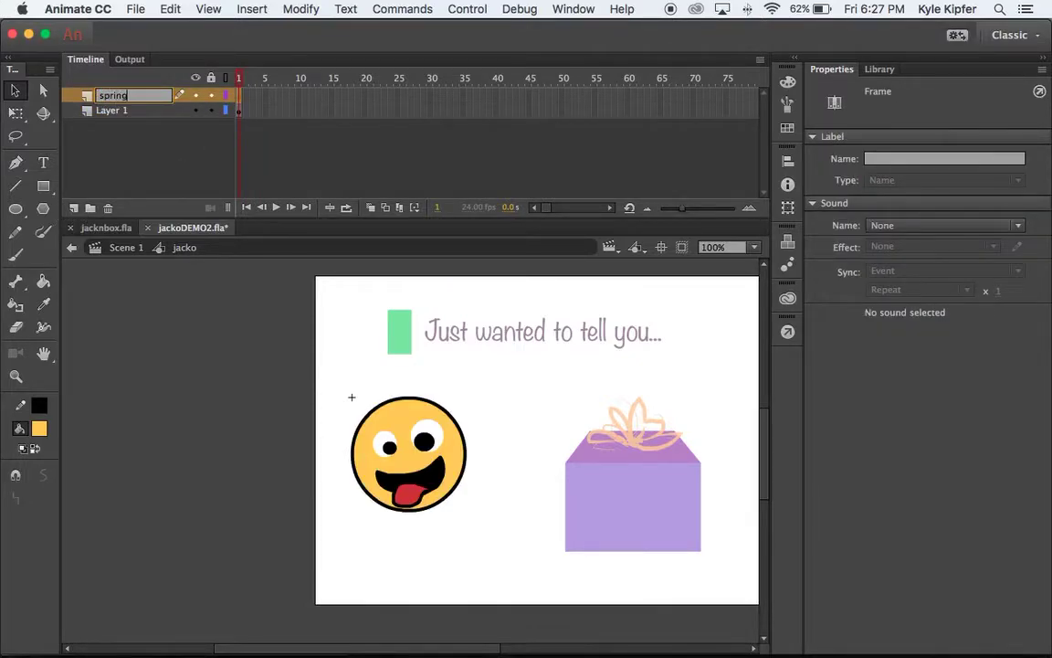
pyautogui.press('Return')
# - Rename the symbol's original layer to face and move the spring layer beneath it
pyautogui.click(115, 110)
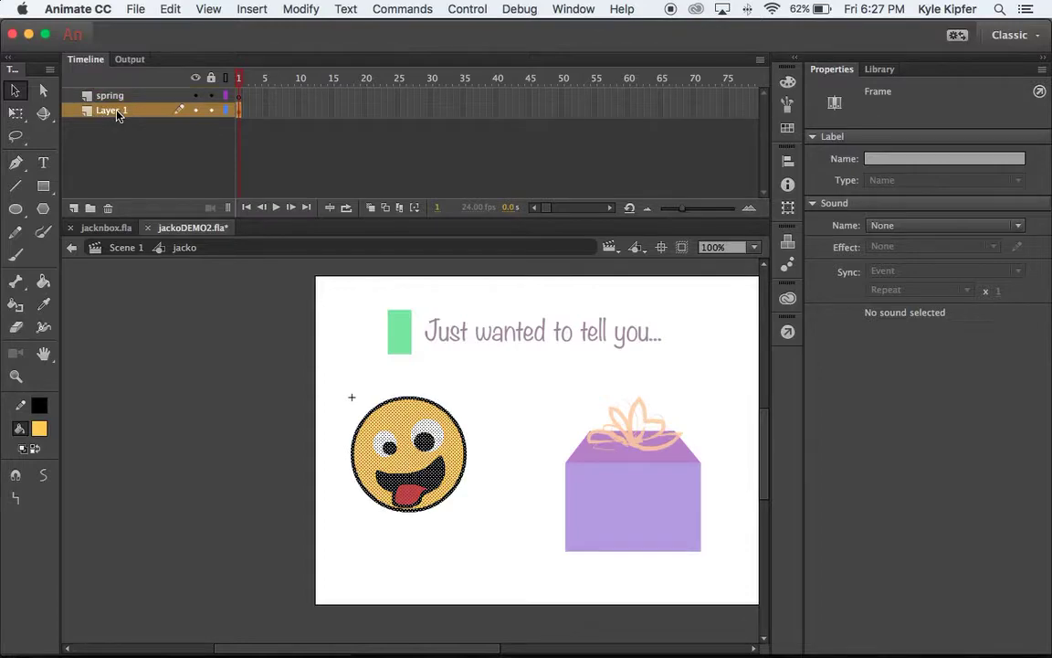
pyautogui.doubleClick(115, 109)
pyautogui.write('face')
pyautogui.press('Return')
pyautogui.click(118, 96)
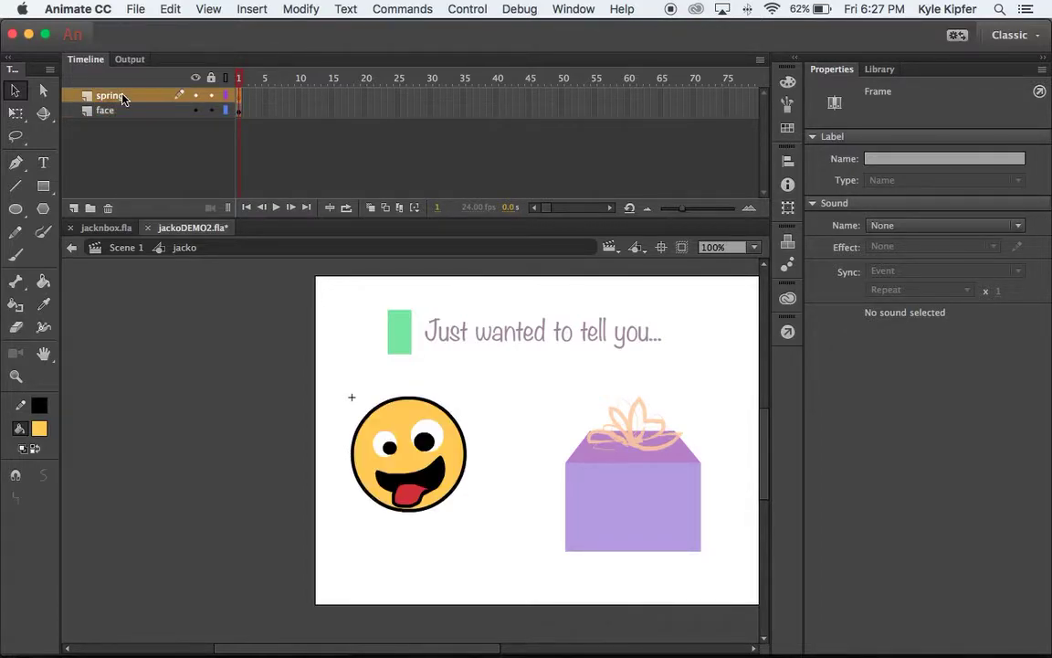
pyautogui.moveTo(119, 95); pyautogui.dragTo(122, 114)
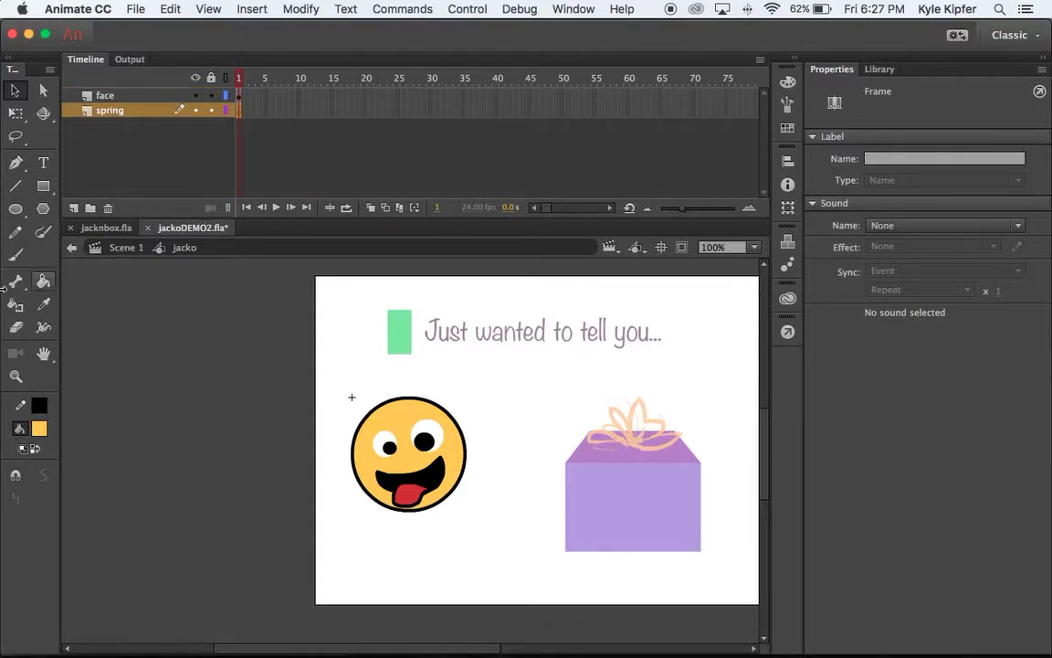
# - Draw a coiled spring hanging below the face on the spring layer, using the Pencil tool with a dark gray stroke
pyautogui.click(15, 231)
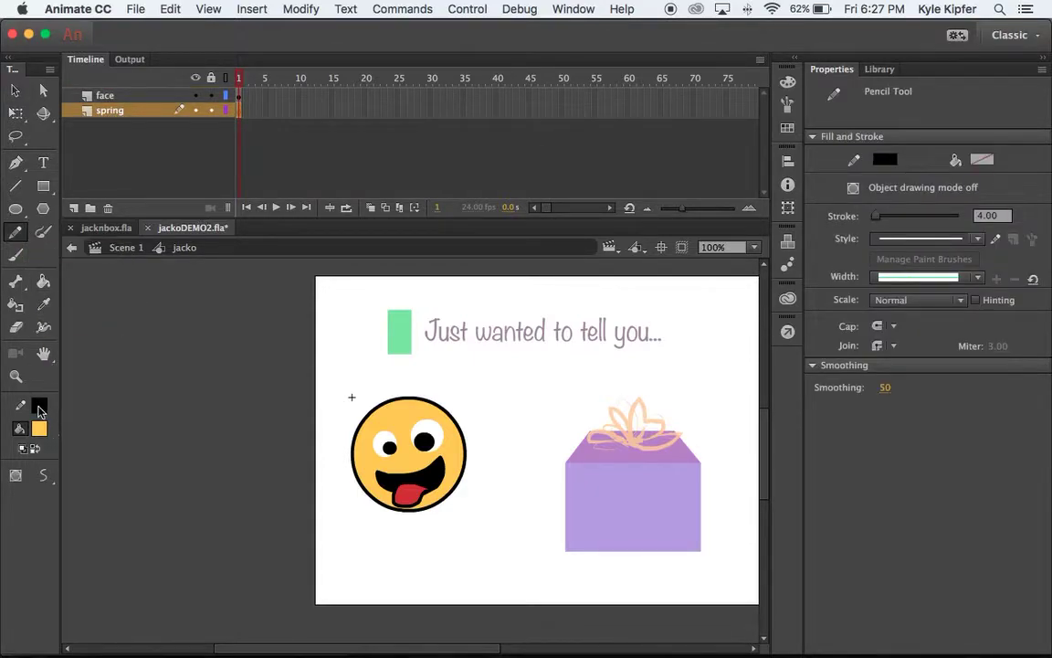
pyautogui.click(40, 411)
pyautogui.click(109, 477)
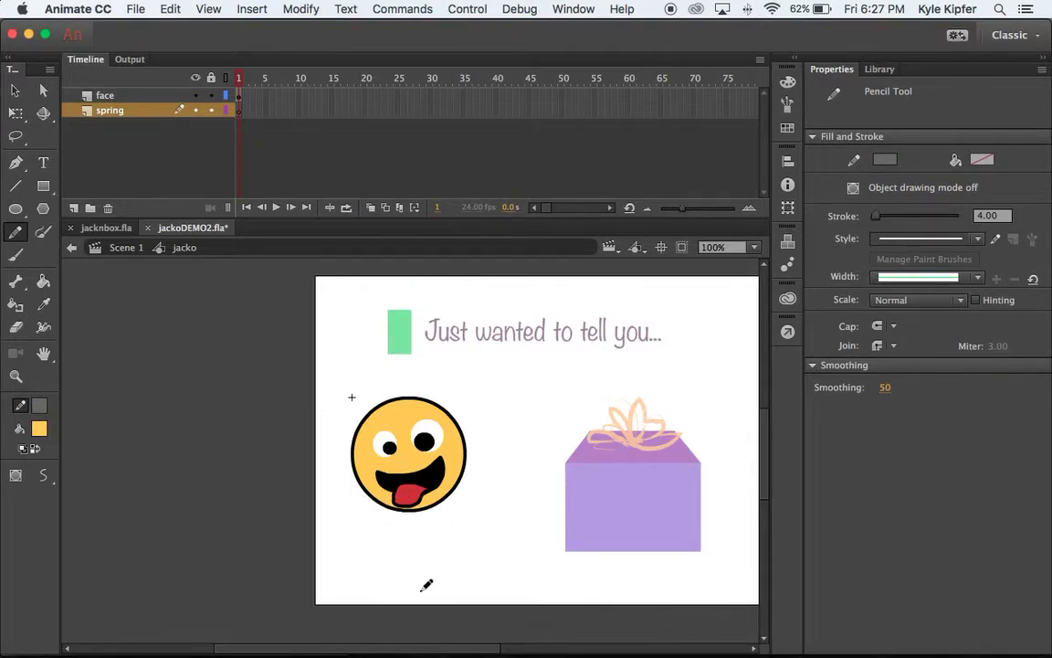
pyautogui.click(379, 496)
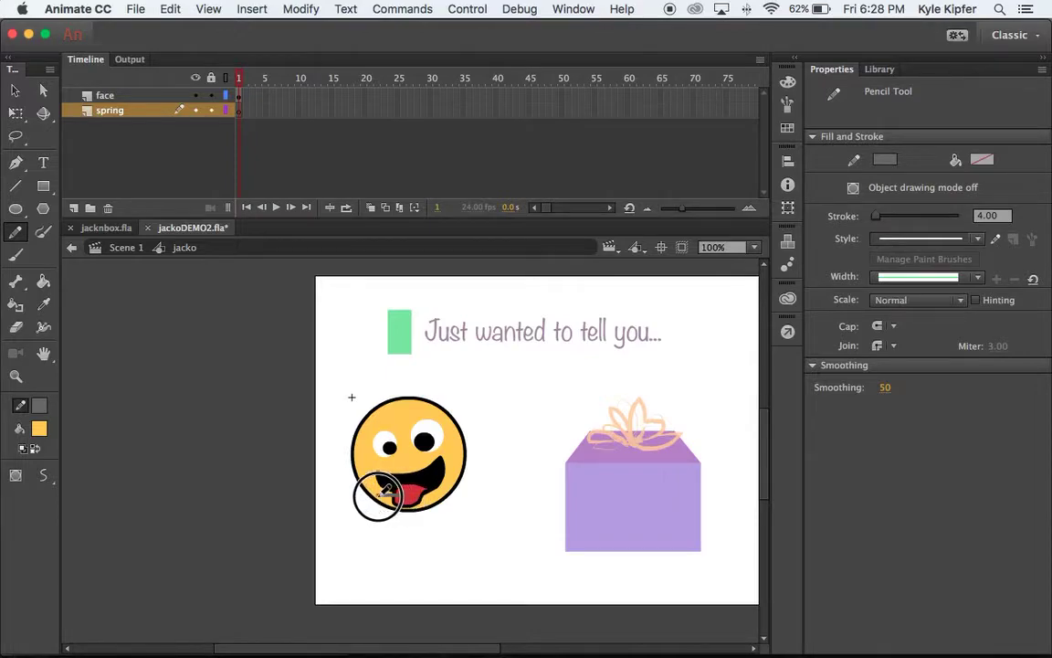
pyautogui.moveTo(379, 496)
pyautogui.mouseDown()
pyautogui.moveTo(376, 512)
pyautogui.moveTo(399, 519)
pyautogui.moveTo(369, 518)
pyautogui.moveTo(375, 534)
pyautogui.moveTo(388, 512)
pyautogui.moveTo(365, 553)
pyautogui.moveTo(420, 566)
pyautogui.moveTo(356, 502)
pyautogui.mouseUp()
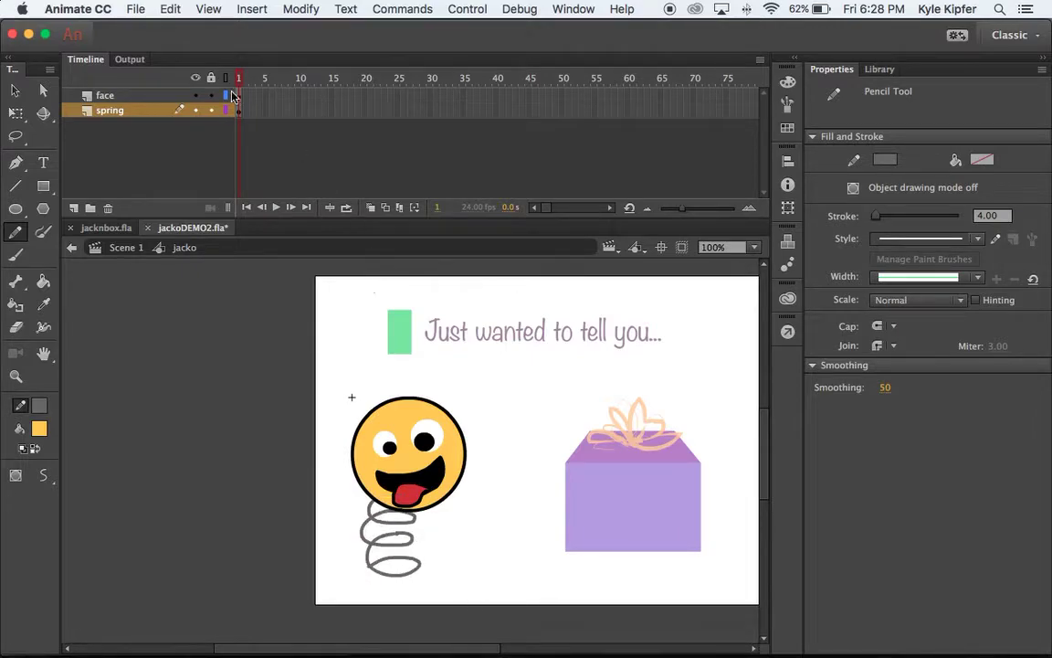
# - Insert keyframes at frames 5 and 10 on the face layer
pyautogui.click(265, 96)
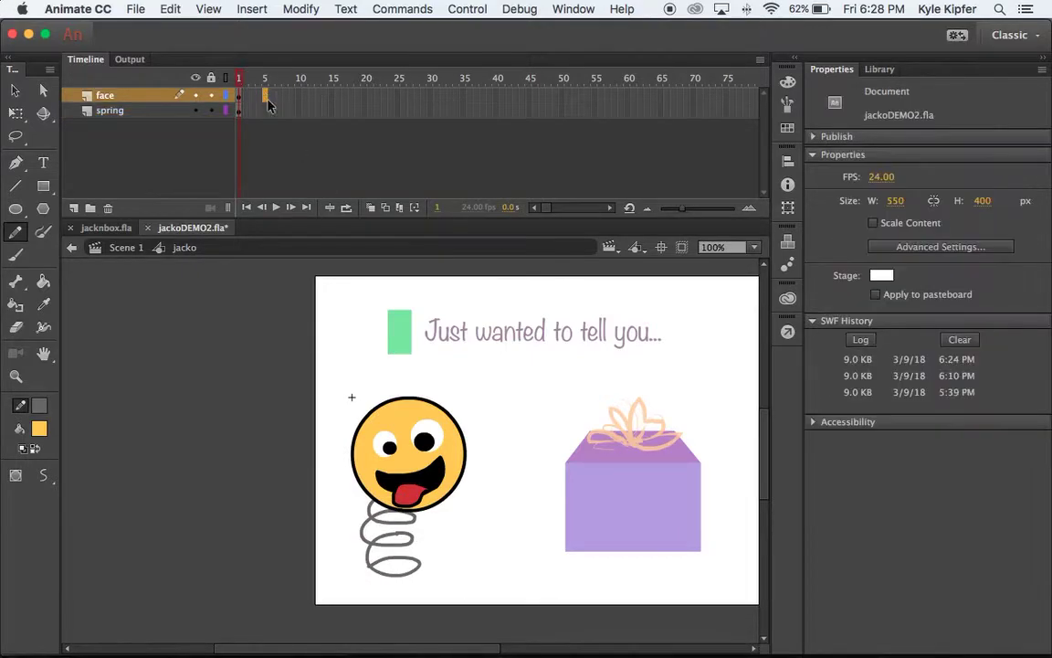
pyautogui.click(265, 108)
pyautogui.click(265, 95)
pyautogui.click(265, 97)
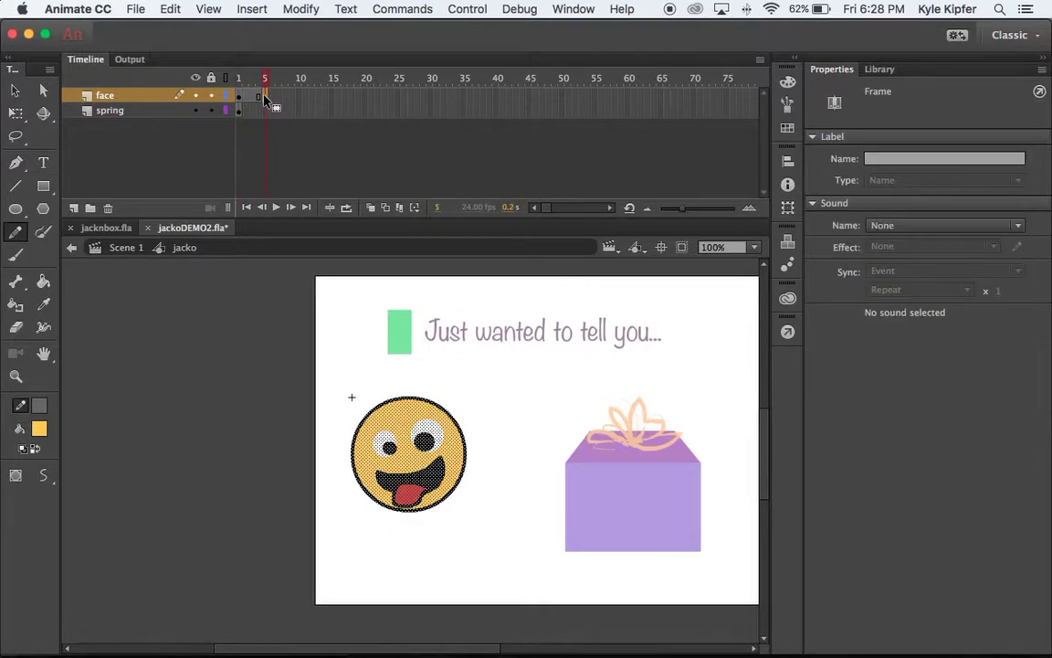
pyautogui.click(299, 98)
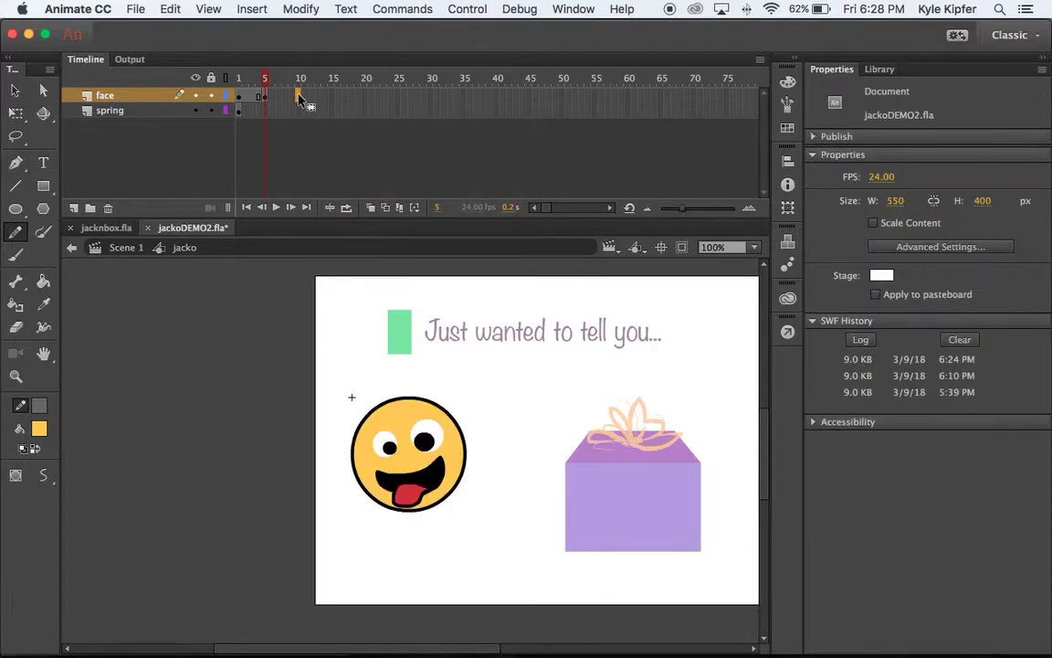
pyautogui.press('F6')
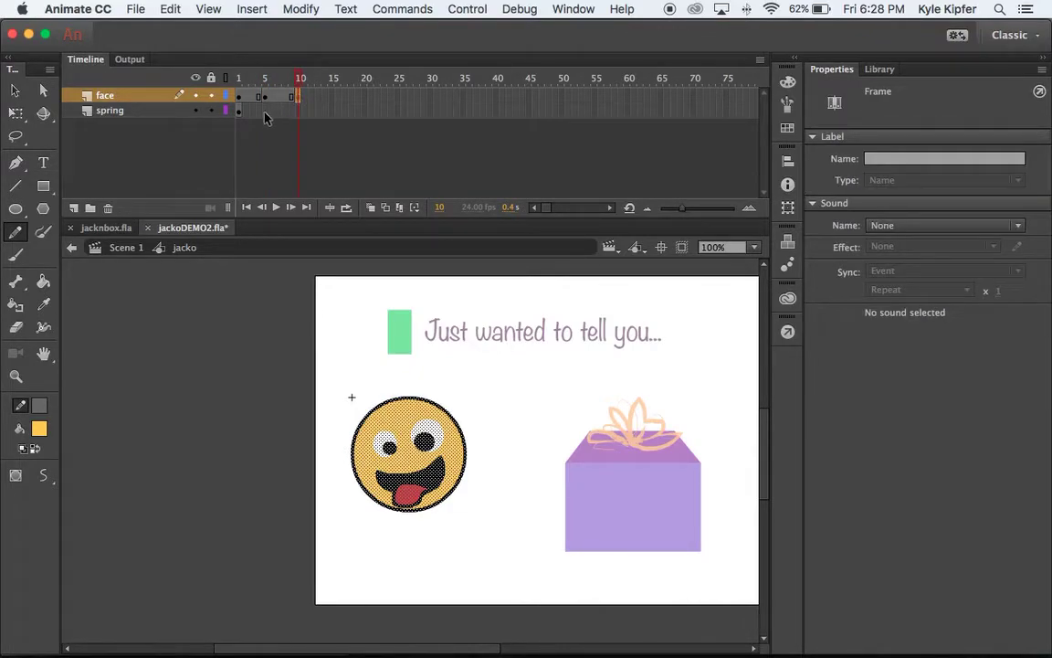
# - Insert keyframes at frames 5 and 10 on the spring layer
pyautogui.click(265, 111)
pyautogui.press('F6')
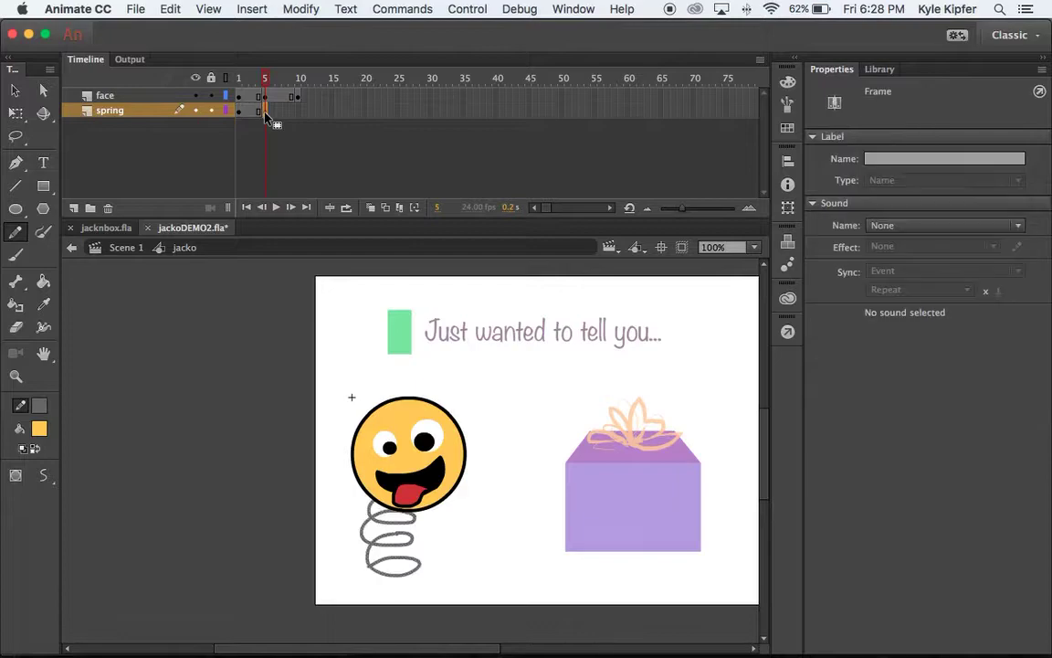
pyautogui.click(298, 115)
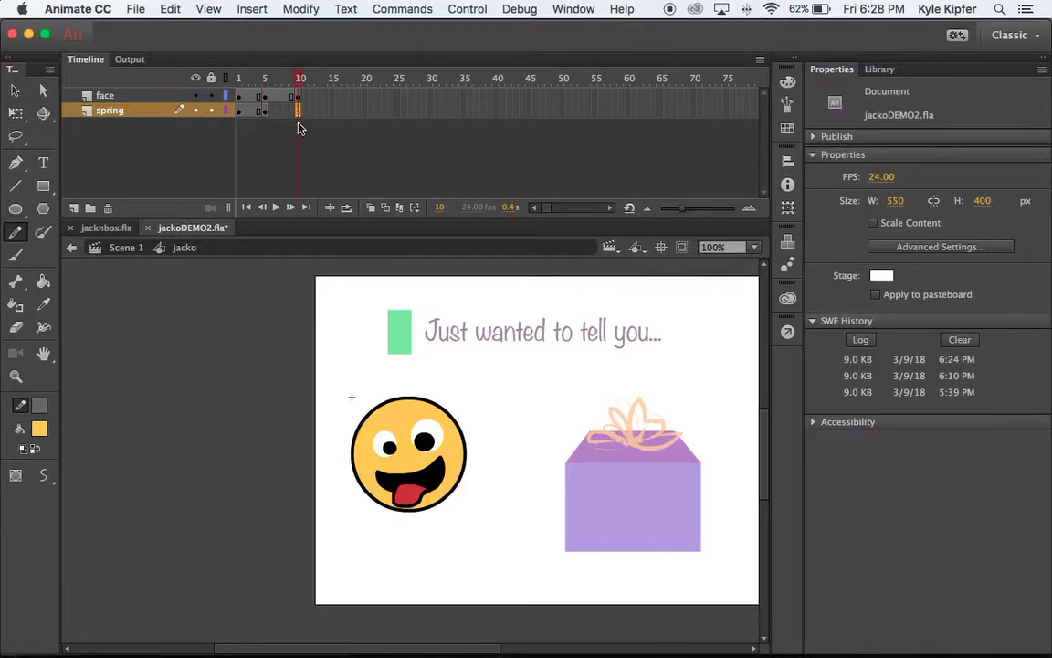
pyautogui.press('F6')
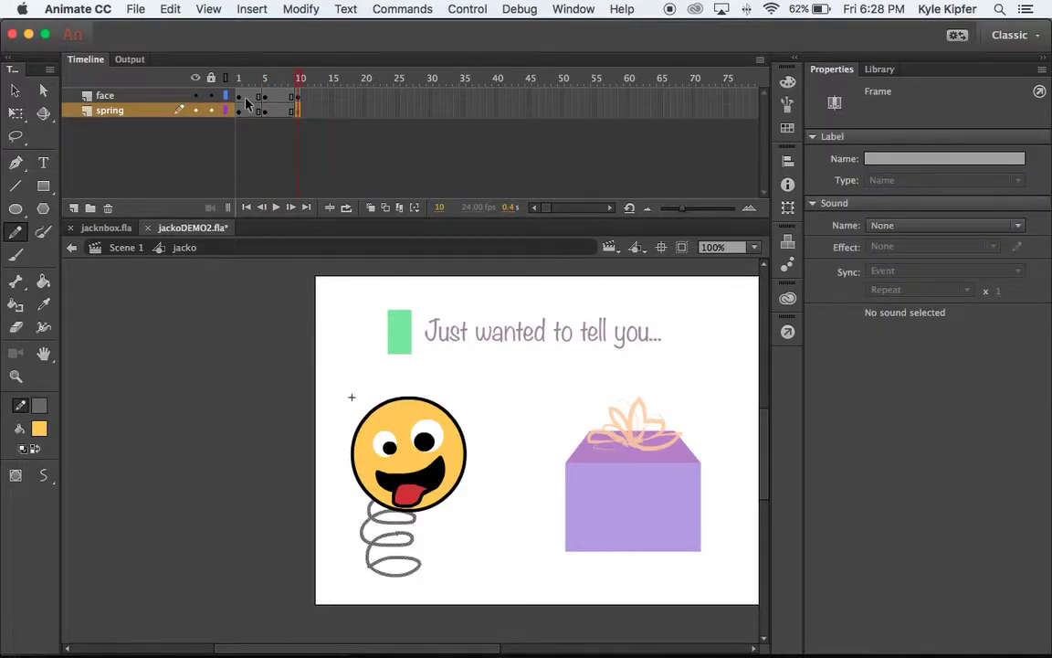
# - At frame 5, tilt the face slightly clockwise with Free Transform and shift it a little right and down
pyautogui.click(265, 95)
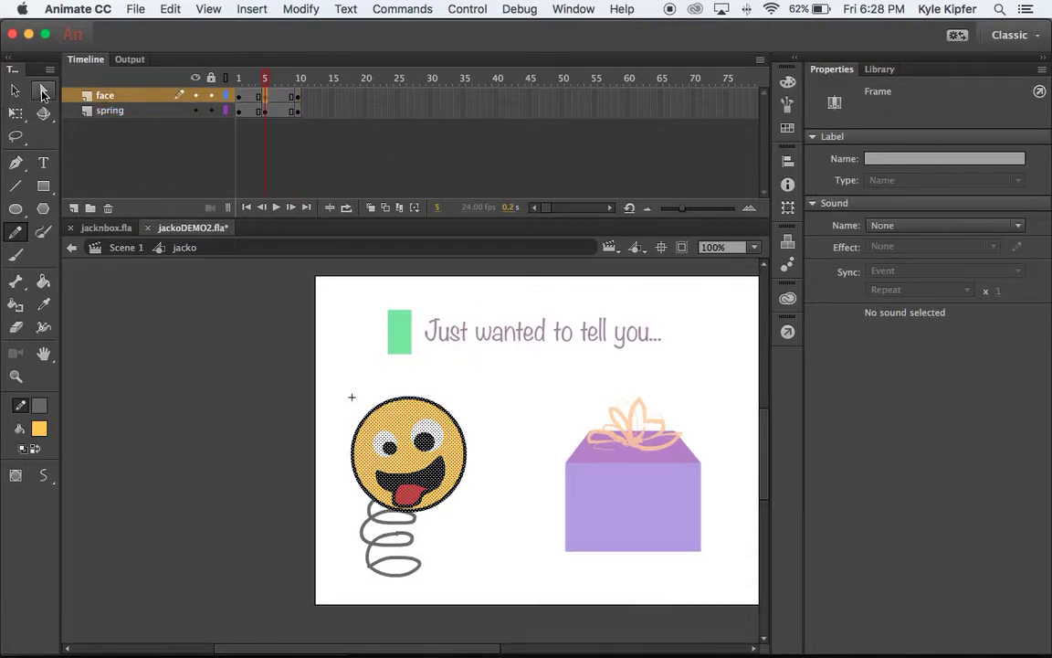
pyautogui.click(16, 113)
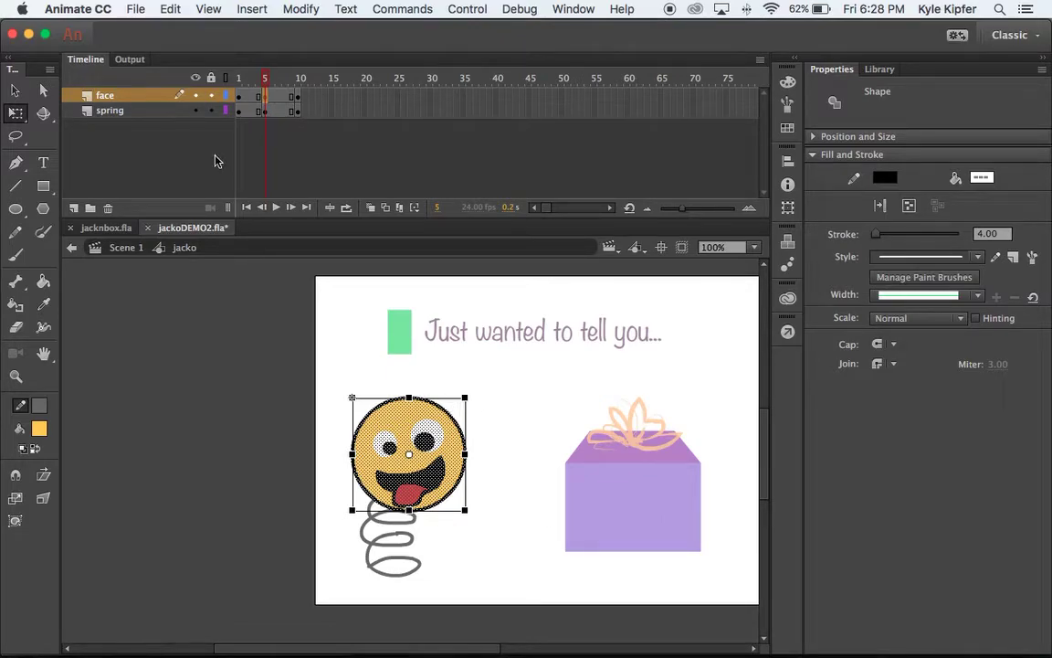
pyautogui.moveTo(476, 390); pyautogui.dragTo(486, 399)
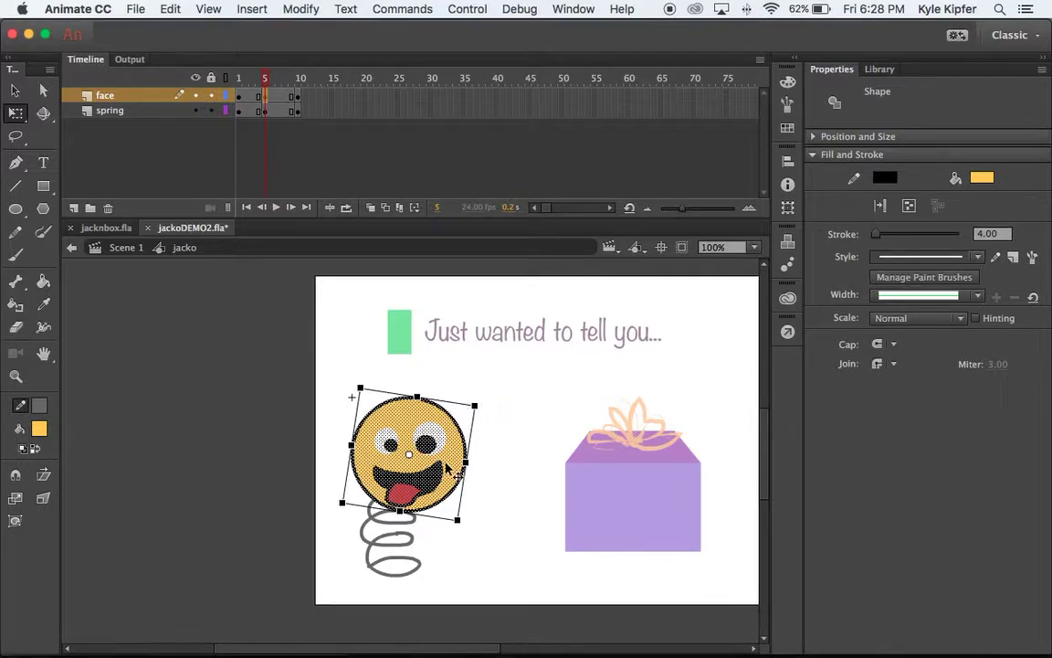
pyautogui.moveTo(408, 413); pyautogui.dragTo(463, 466)
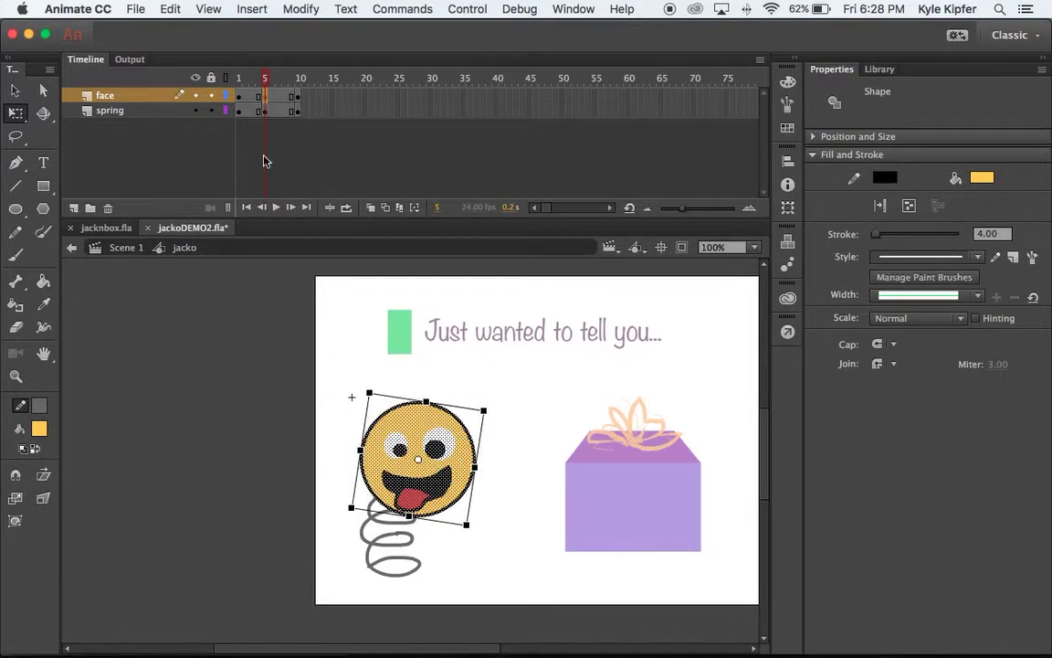
# - At frame 5, squash the spring slightly with Free Transform, making it a little shorter and wider
pyautogui.click(266, 111)
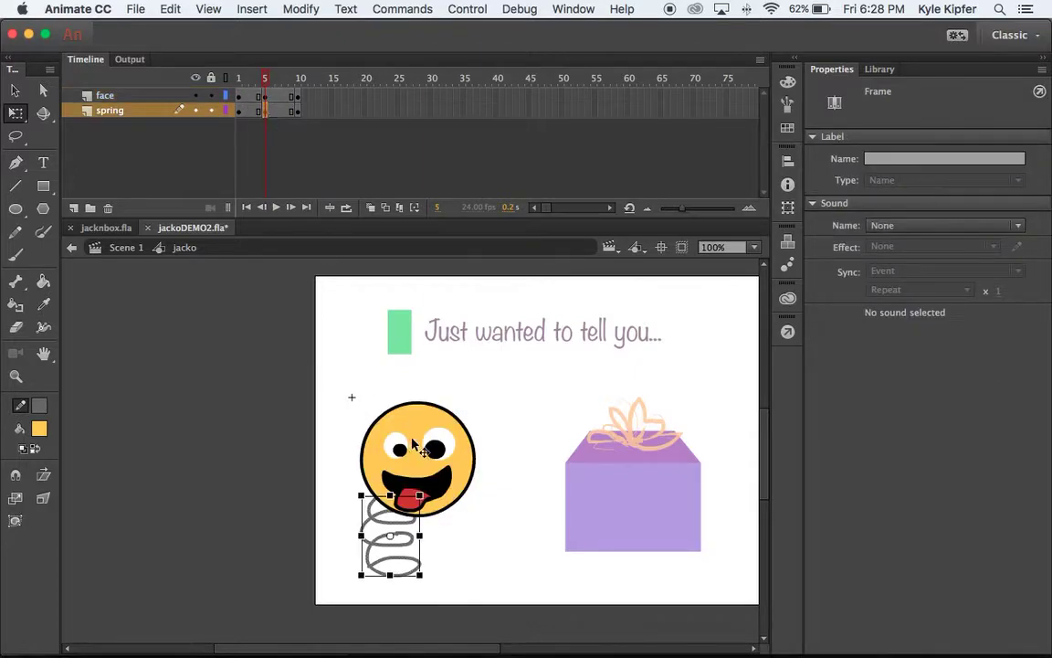
pyautogui.click(392, 499)
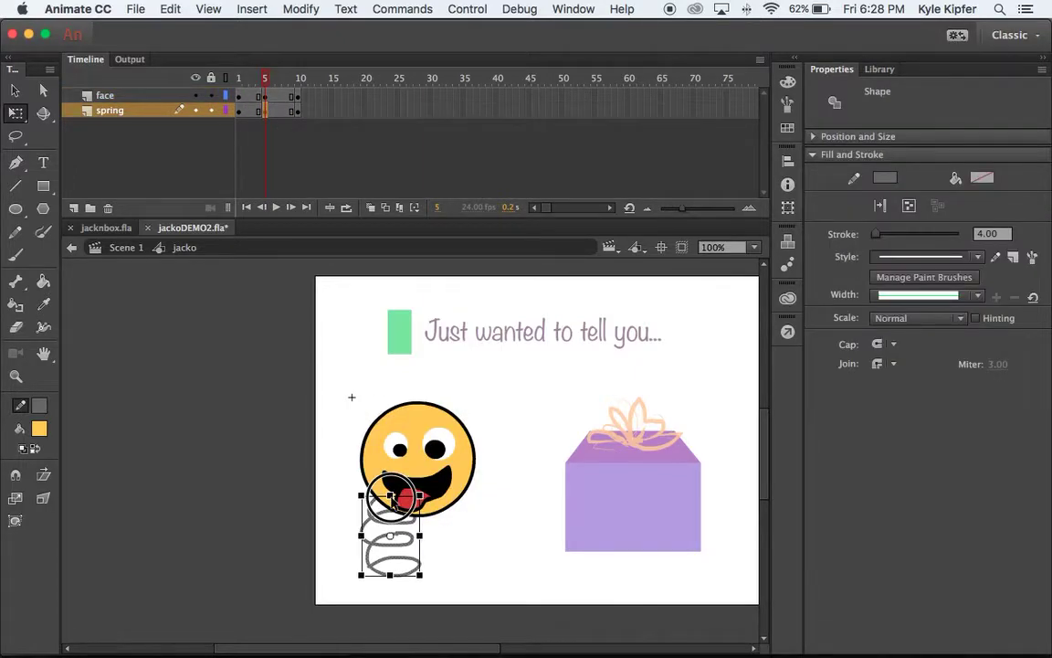
pyautogui.moveTo(392, 500); pyautogui.dragTo(393, 500)
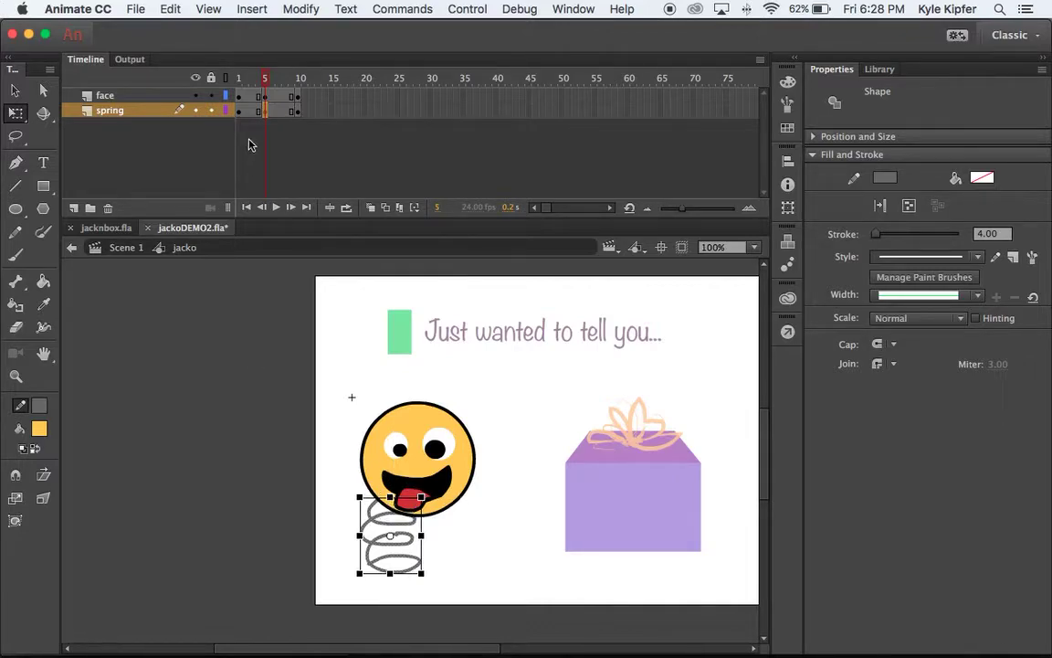
# - Try shape tweens on the spring layer between frames 1 and 5 and frames 5 and 10, and preview the movement
pyautogui.rightClick(246, 111)
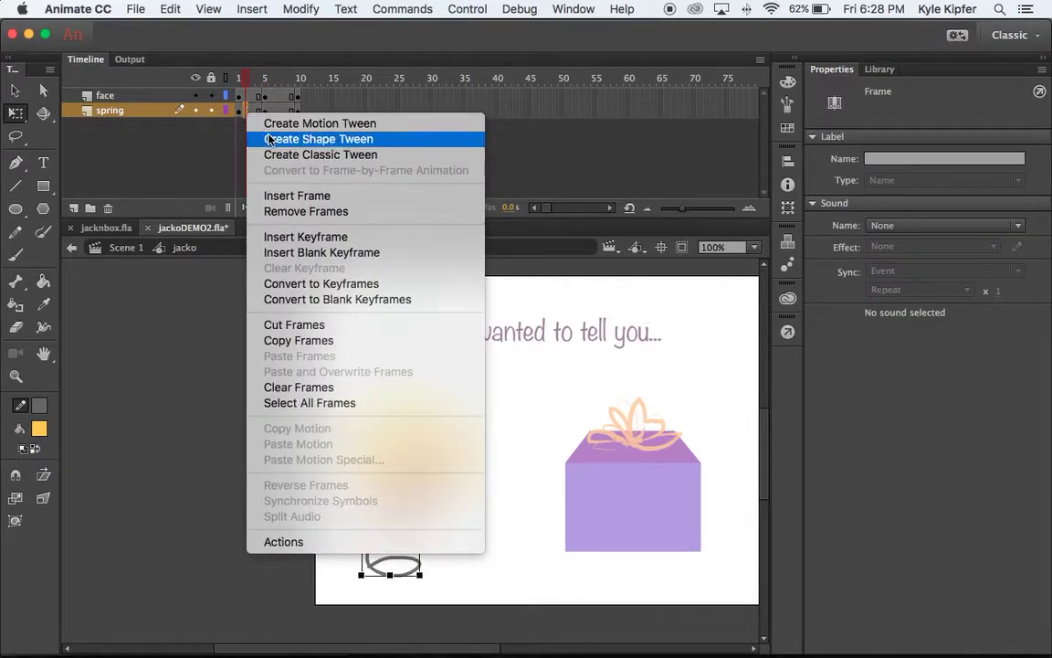
pyautogui.click(269, 139)
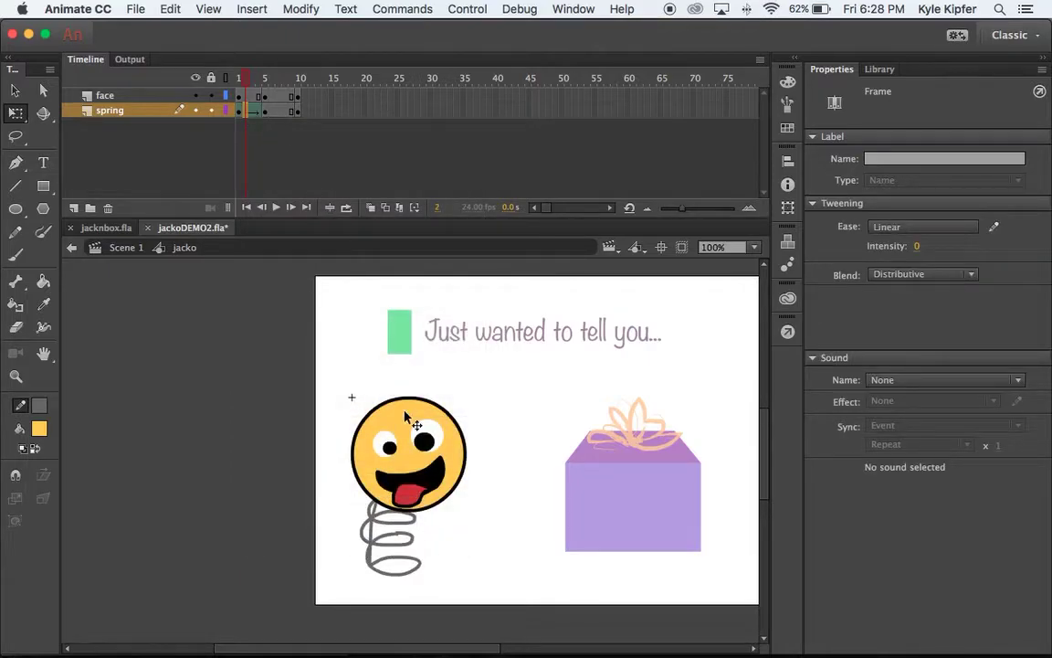
pyautogui.rightClick(281, 111)
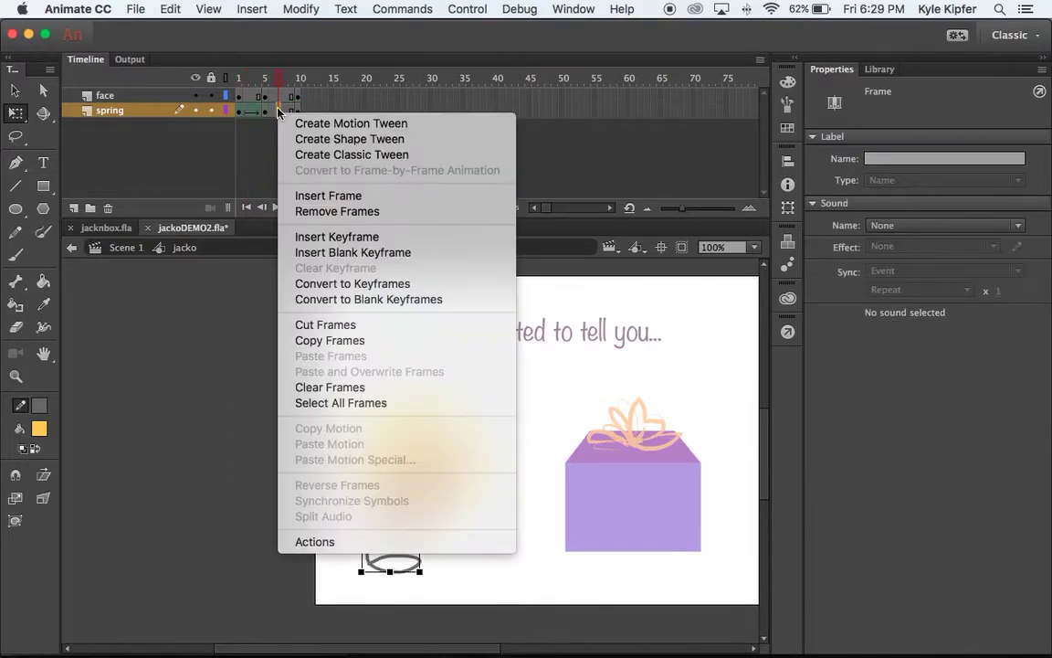
pyautogui.click(292, 137)
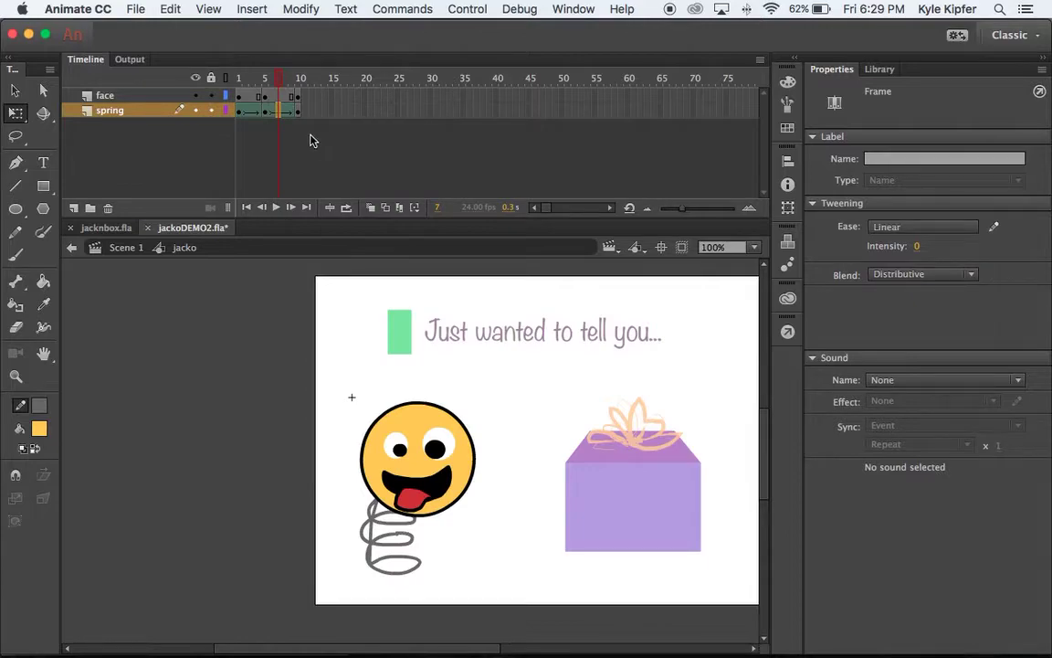
pyautogui.moveTo(273, 77)
pyautogui.mouseDown()
pyautogui.moveTo(244, 75)
pyautogui.moveTo(291, 75)
pyautogui.moveTo(260, 79)
pyautogui.mouseUp()
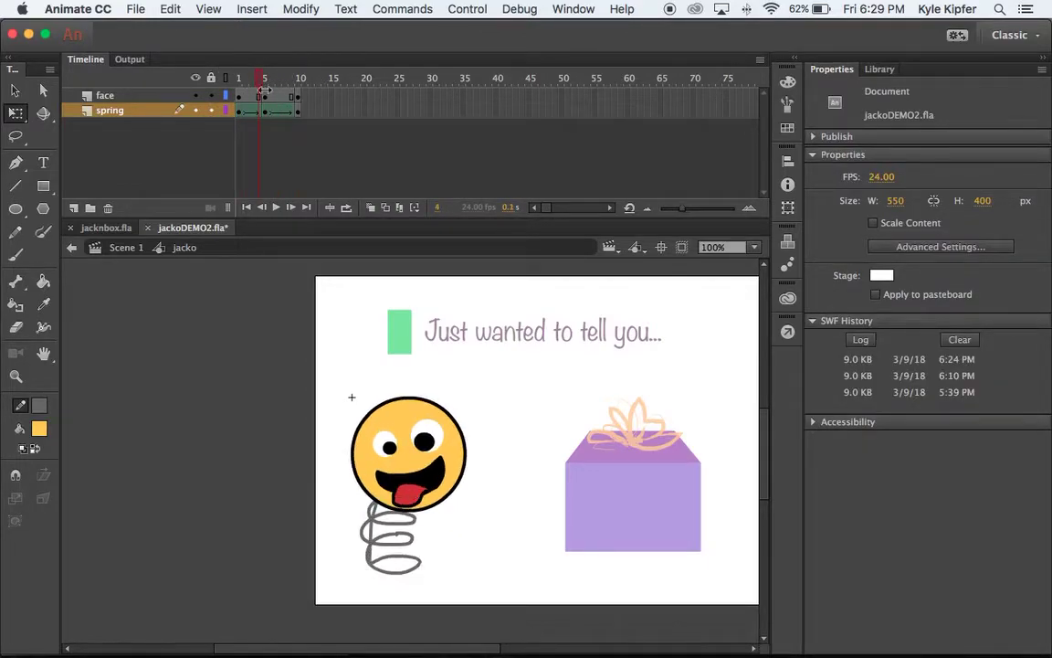
pyautogui.press('.')
pyautogui.press('.')
pyautogui.press('.')
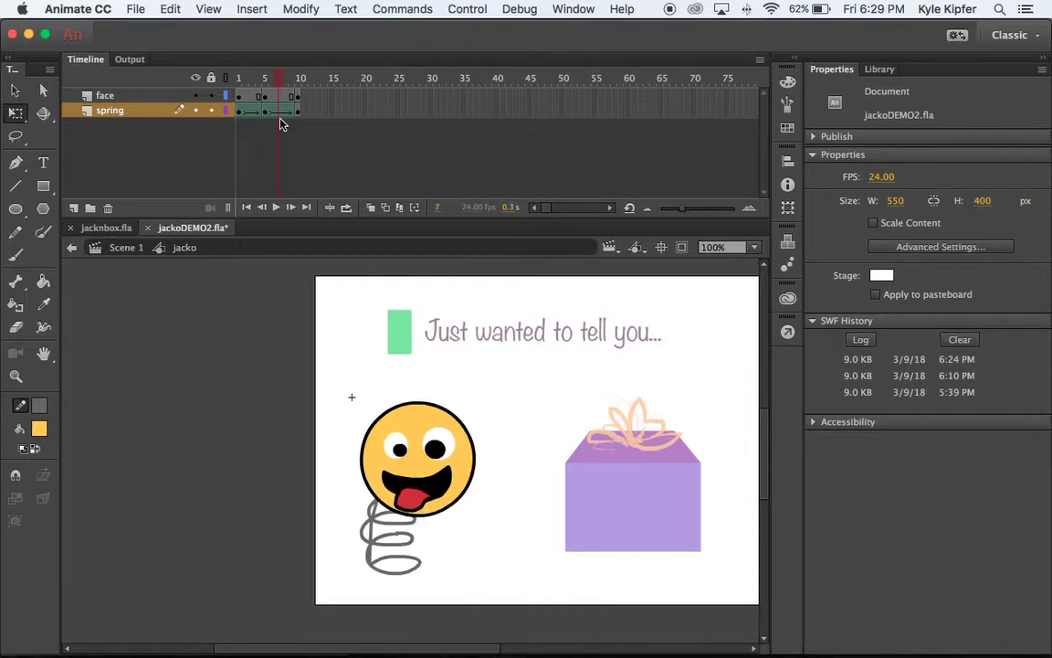
# - Undo the shape tweens on the spring layer
pyautogui.press(',')
pyautogui.press(',')
pyautogui.press(',')
pyautogui.press(',')
pyautogui.press(',')
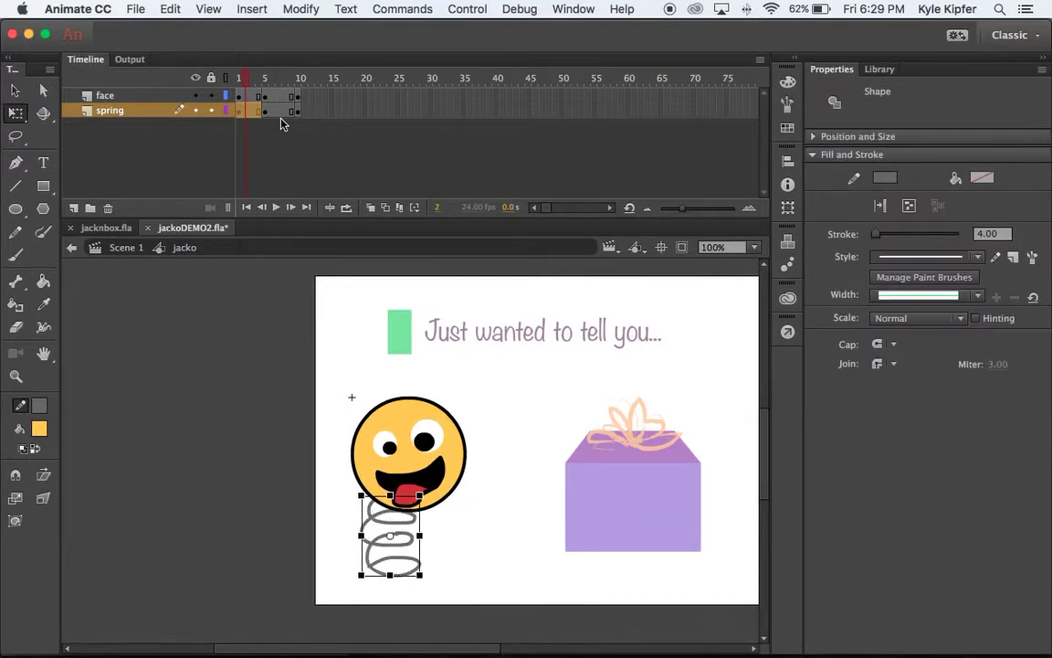
# - At frame 5, flatten the spring further with Free Transform
pyautogui.press('.')
pyautogui.press('.')
pyautogui.press('.')
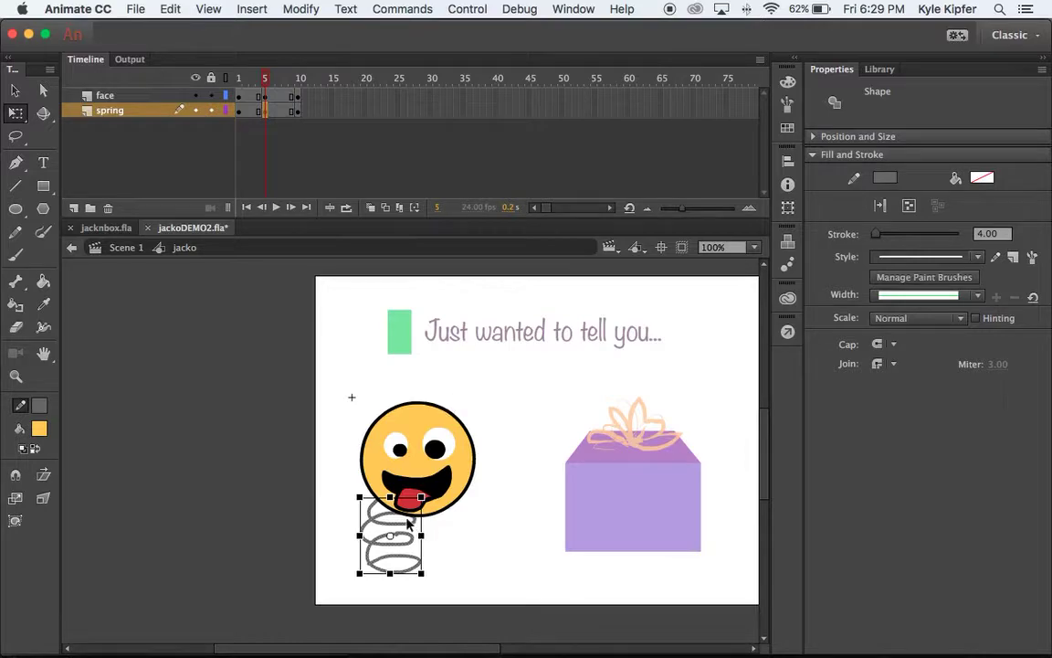
pyautogui.moveTo(389, 498); pyautogui.dragTo(389, 503)
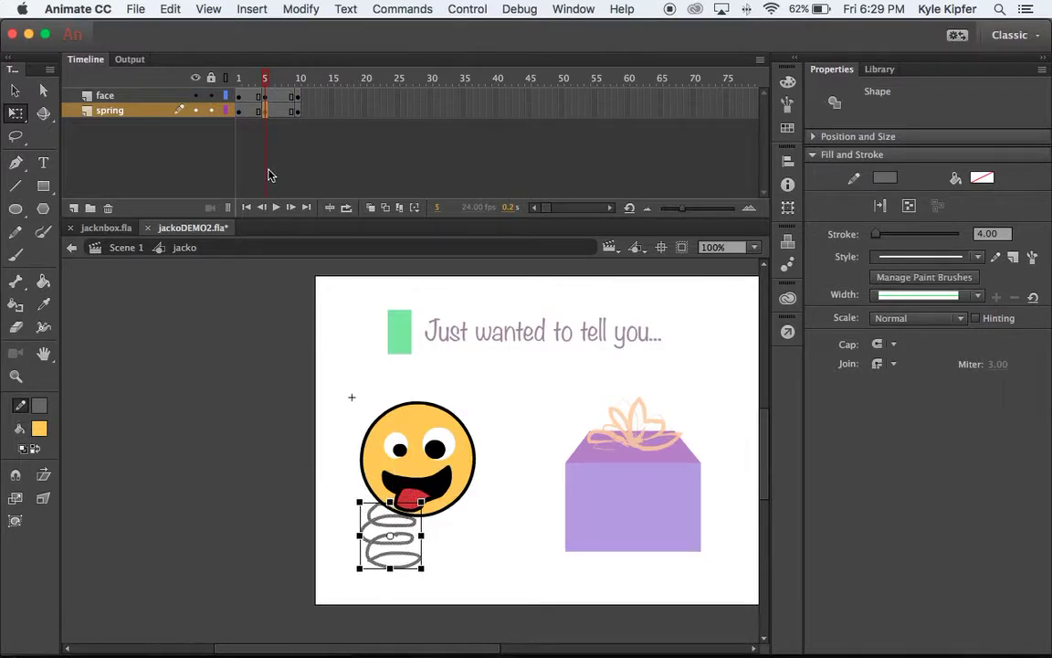
# - Try a shape tween on the spring layer between frames 1 and 5, preview it and undo it
pyautogui.rightClick(252, 110)
pyautogui.click(293, 144)
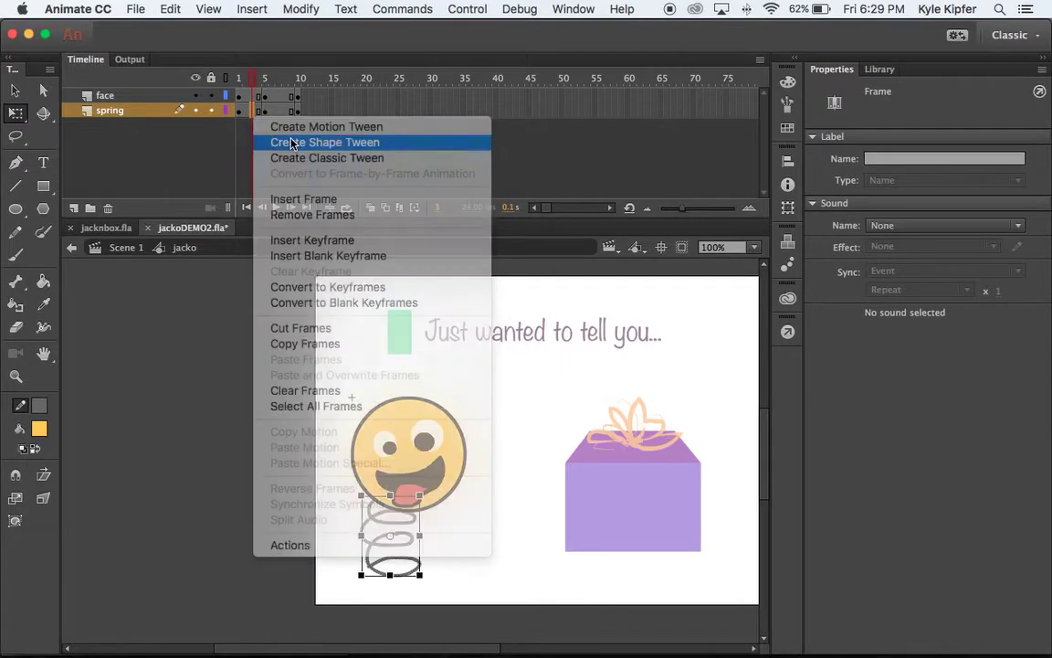
pyautogui.moveTo(251, 78); pyautogui.dragTo(228, 80)
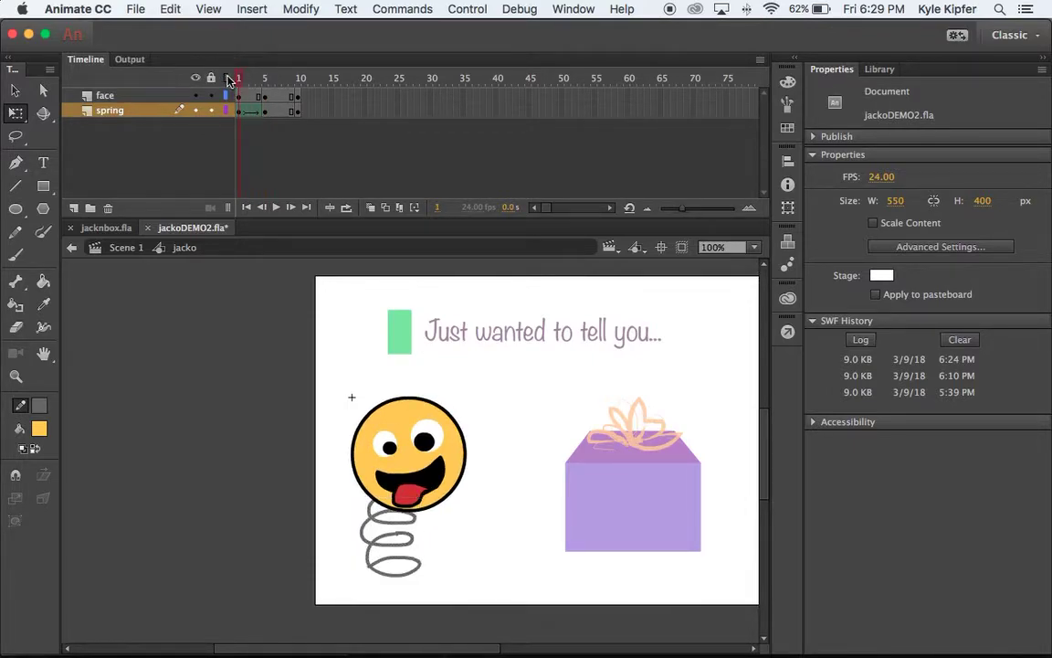
pyautogui.click(270, 111)
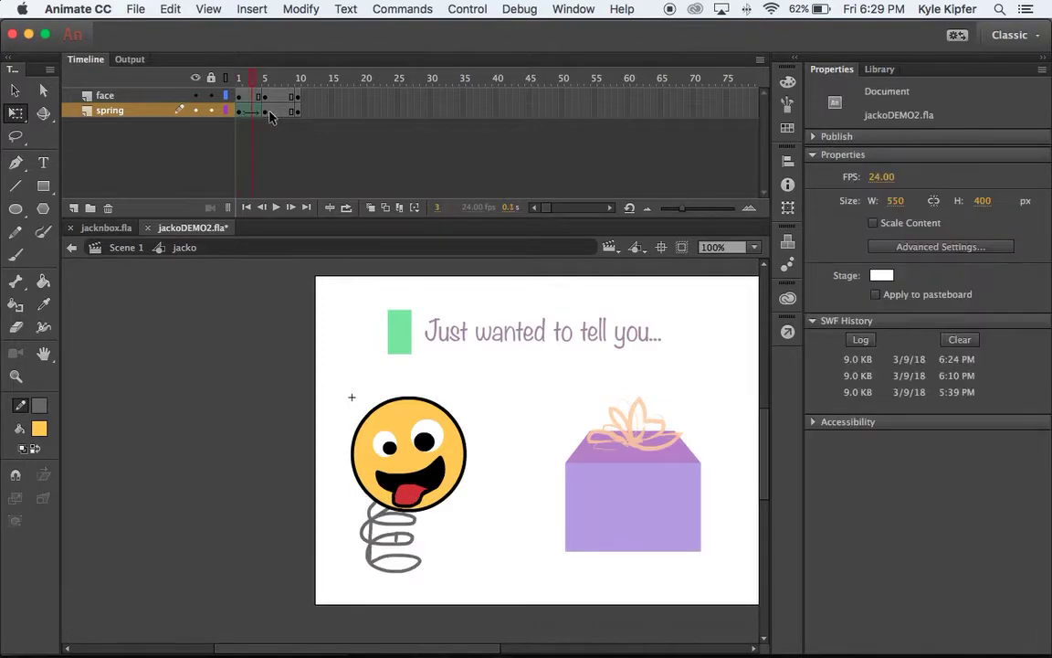
pyautogui.click(270, 115)
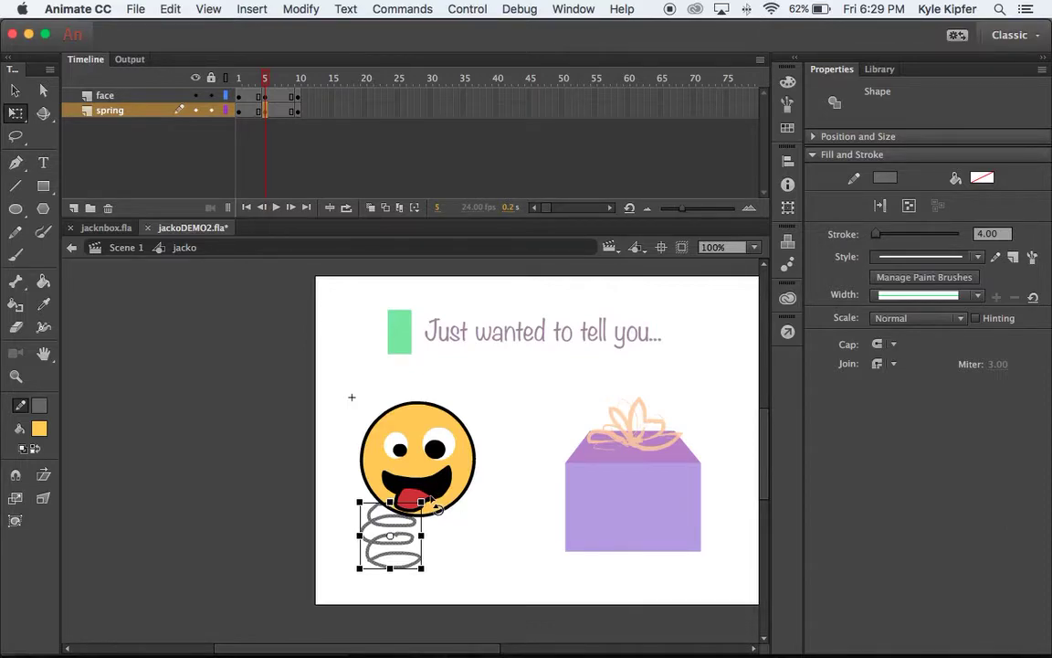
# - Flatten the spring a bit more at frame 5 and create shape tweens between its keyframes at frames 1, 5 and 10
pyautogui.moveTo(391, 504); pyautogui.dragTo(391, 507)
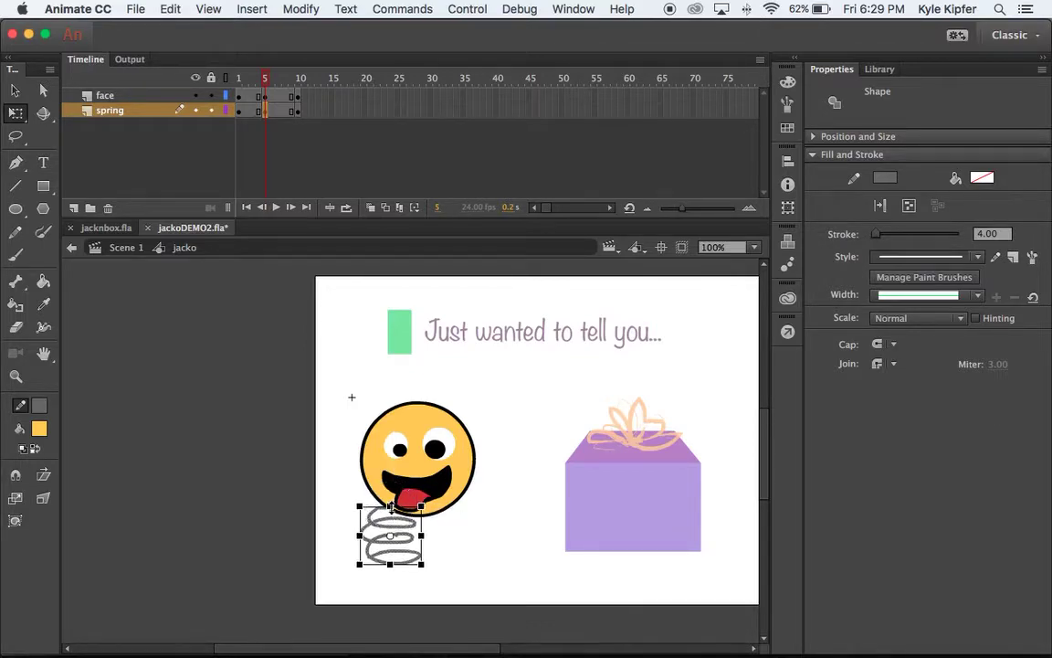
pyautogui.rightClick(247, 112)
pyautogui.click(286, 141)
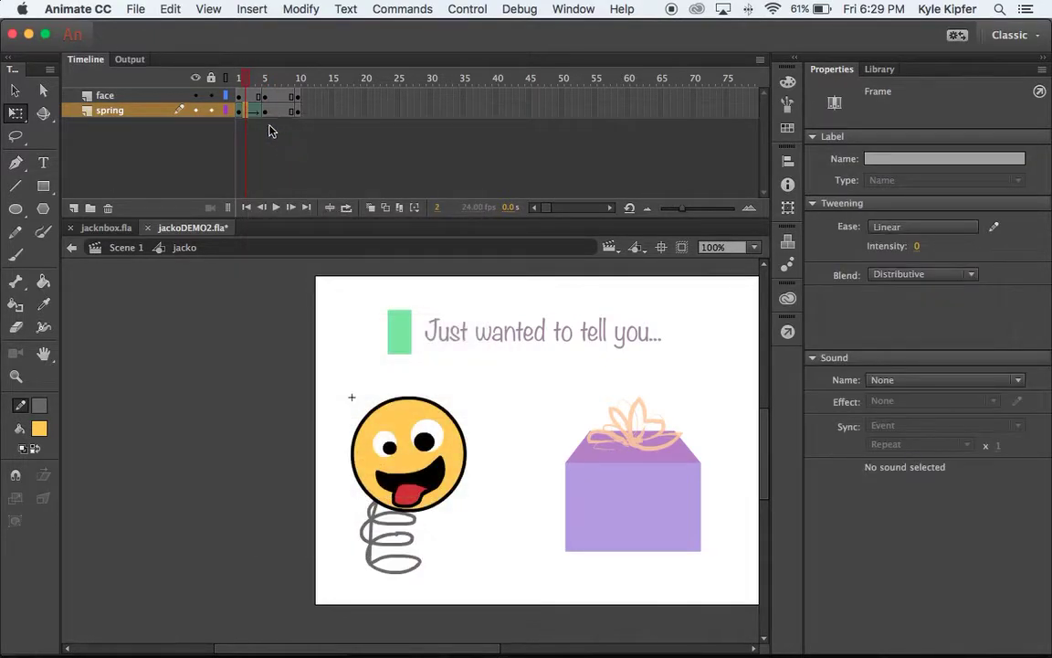
pyautogui.moveTo(236, 78); pyautogui.dragTo(272, 80)
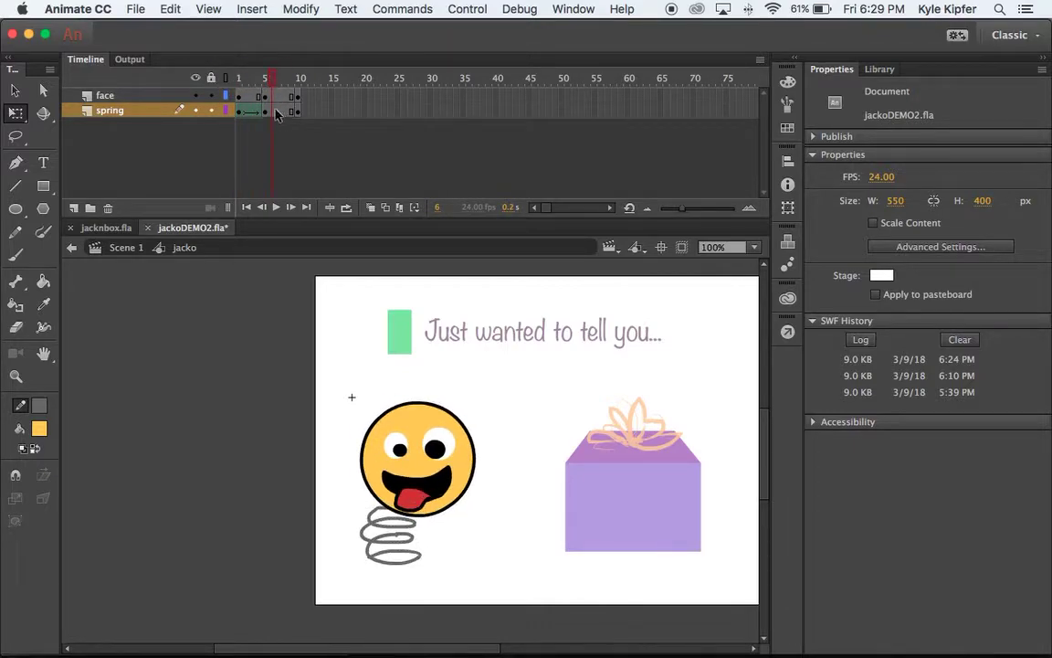
pyautogui.rightClick(278, 111)
pyautogui.click(312, 140)
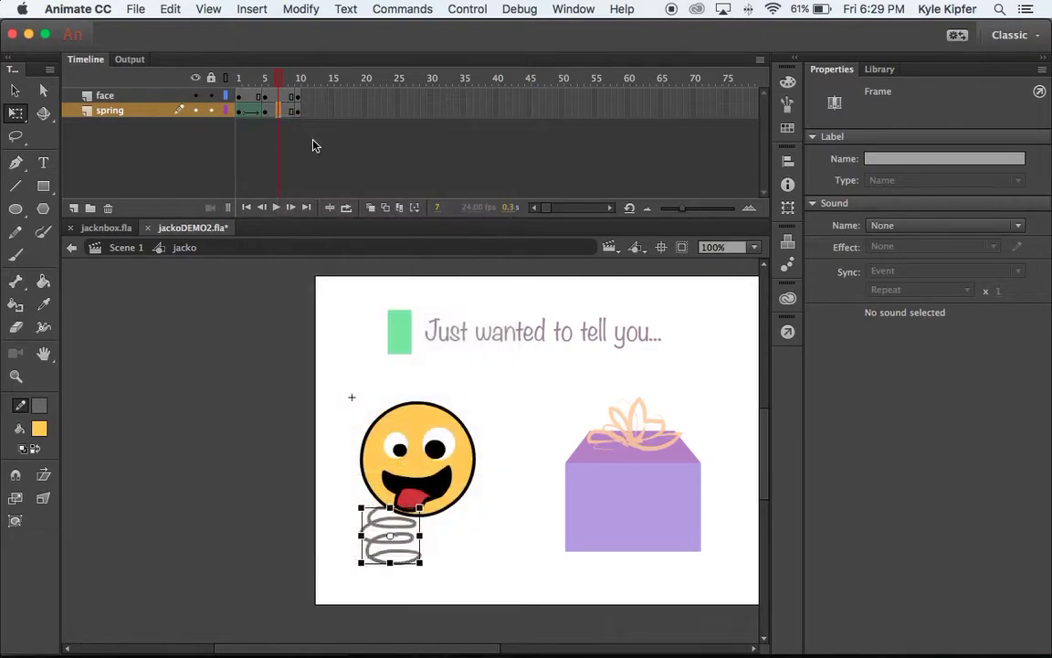
# - Create classic tweens on the face layer between frames 1, 5 and 10, and preview the wobble
pyautogui.rightClick(253, 98)
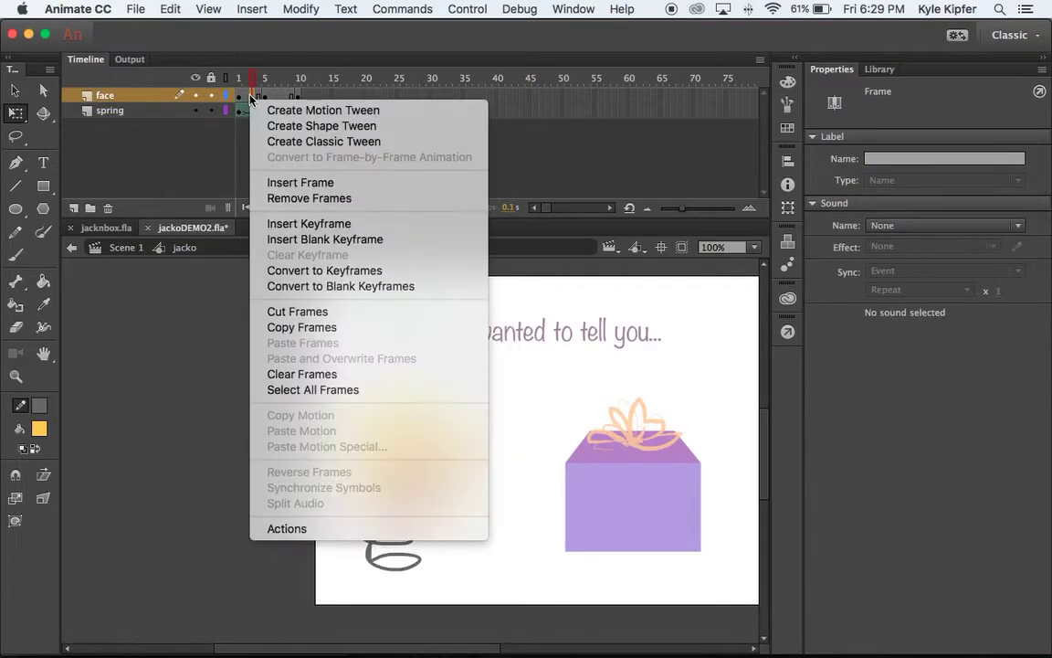
pyautogui.click(309, 143)
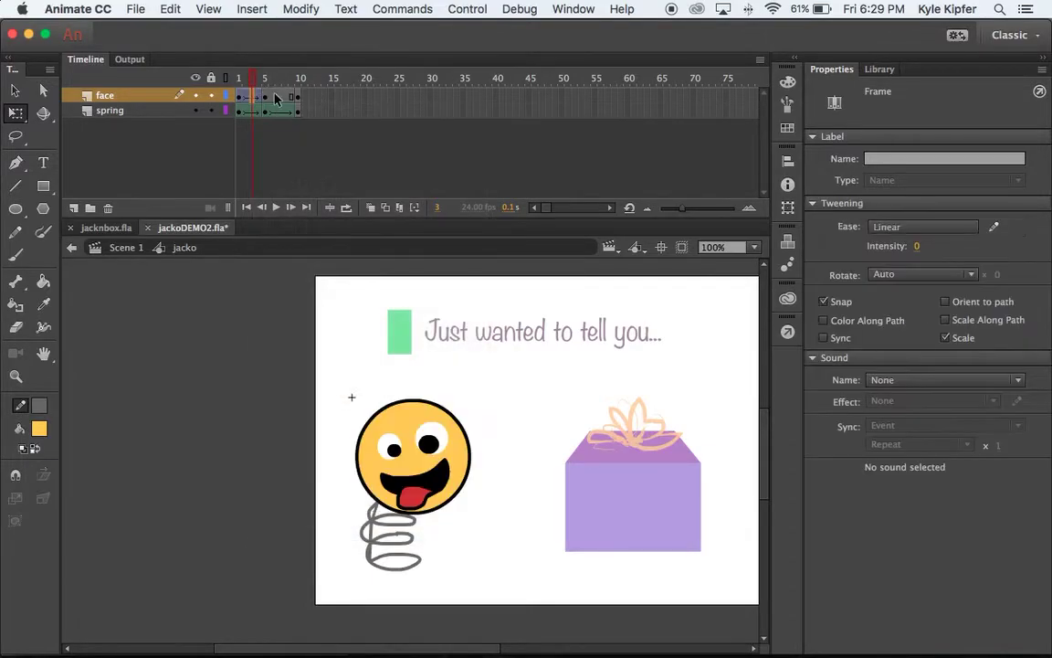
pyautogui.rightClick(280, 102)
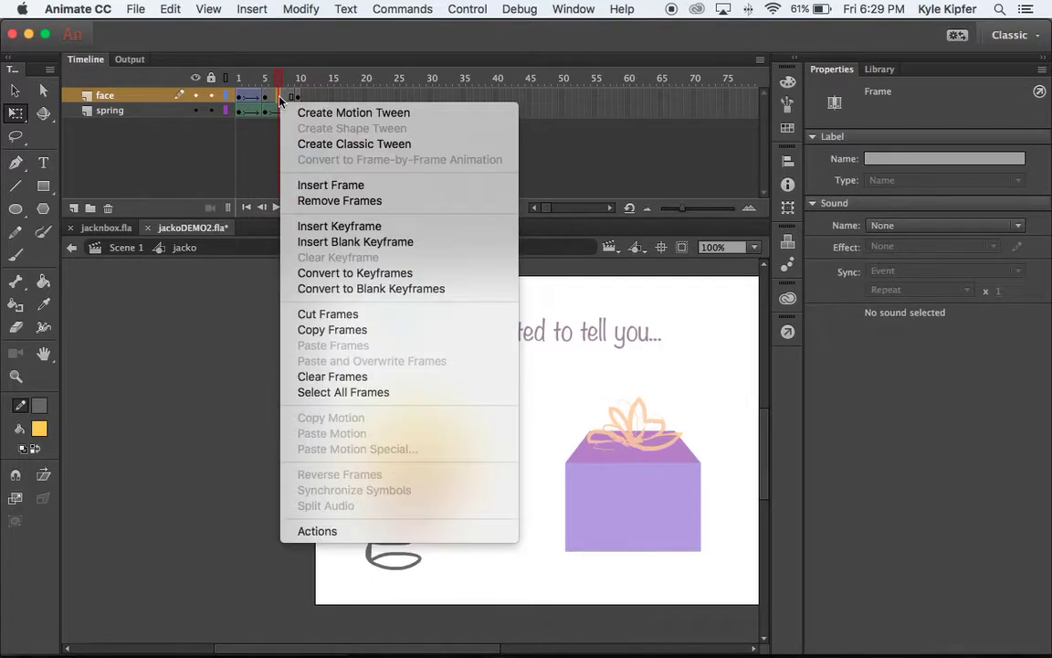
pyautogui.click(309, 143)
pyautogui.moveTo(278, 76); pyautogui.dragTo(234, 78)
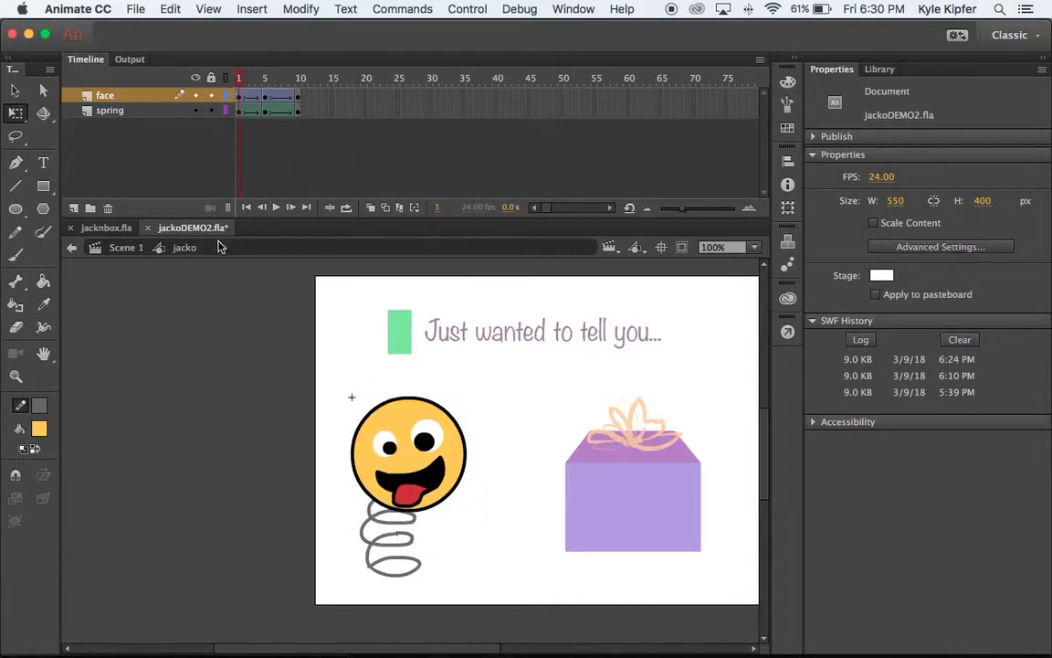
# - Return to Scene 1 and move the jacko instance behind the gift box, with its face above the lid
pyautogui.click(123, 248)
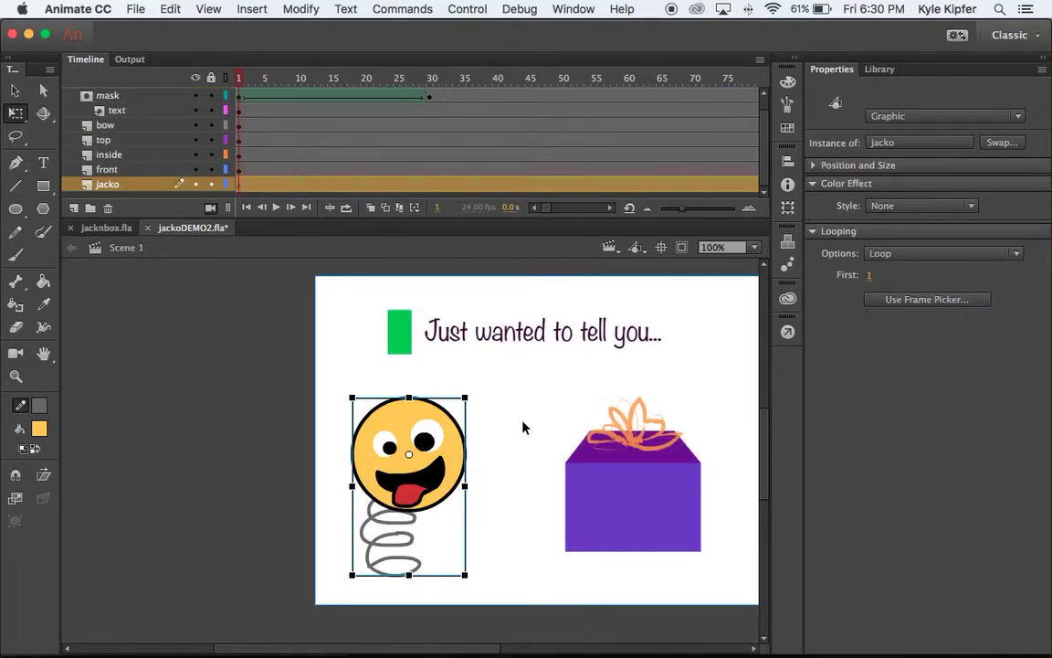
pyautogui.moveTo(450, 406); pyautogui.dragTo(505, 439)
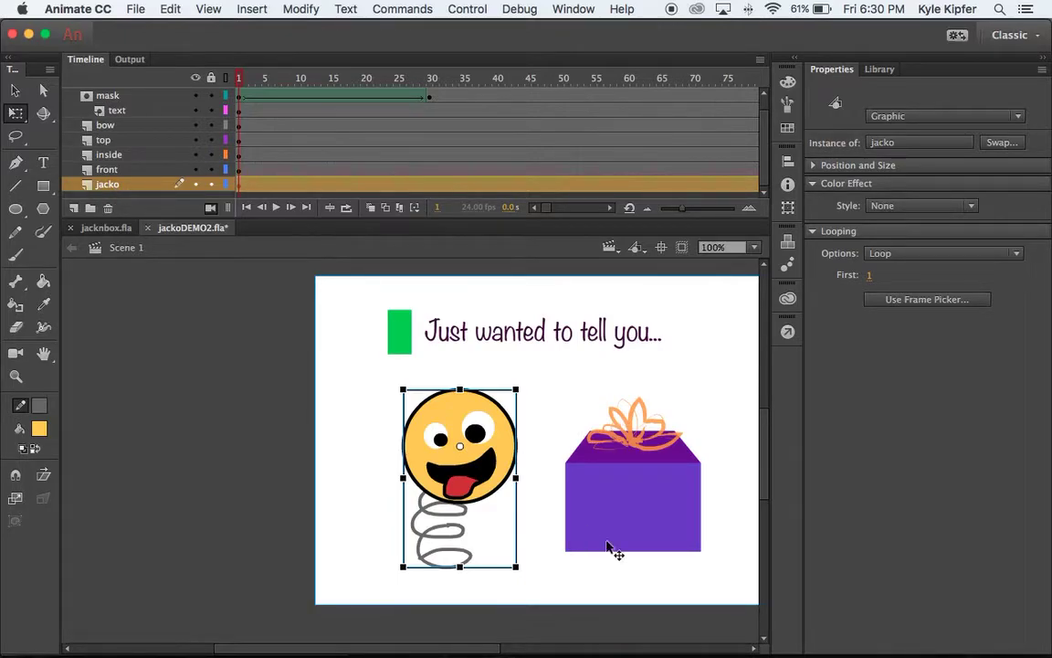
pyautogui.hscroll(5, 626, 504)
pyautogui.hscroll(-3, 626, 505)
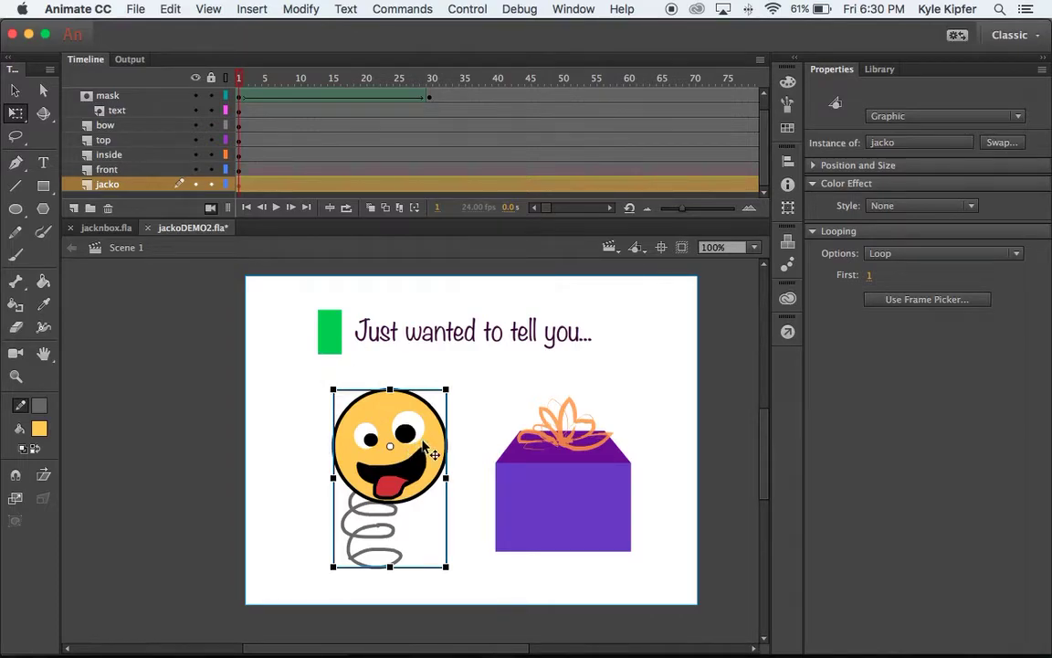
pyautogui.moveTo(429, 453); pyautogui.dragTo(598, 418)
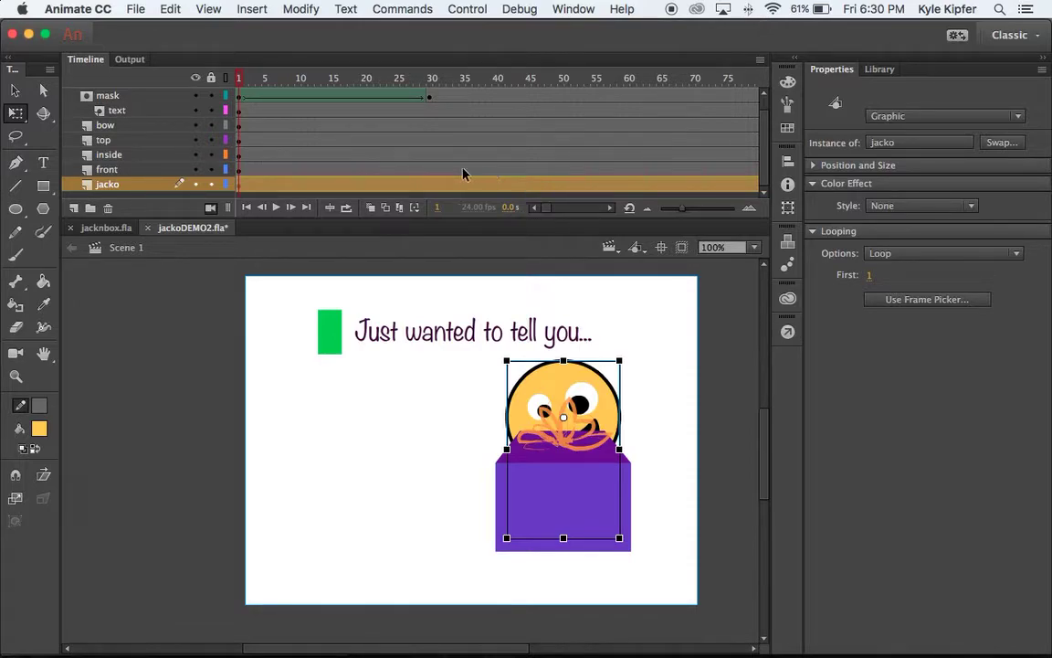
# - Move the inside layer below the jacko layer at the end of the layer stack
pyautogui.press('c')
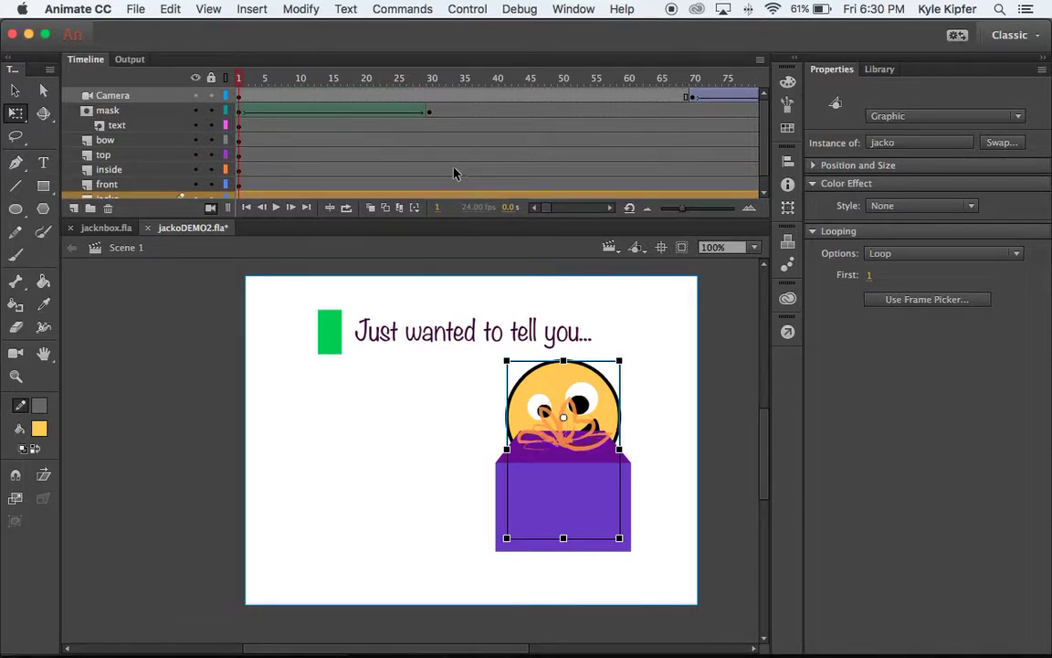
pyautogui.scroll(-1, 125, 174)
pyautogui.click(119, 156)
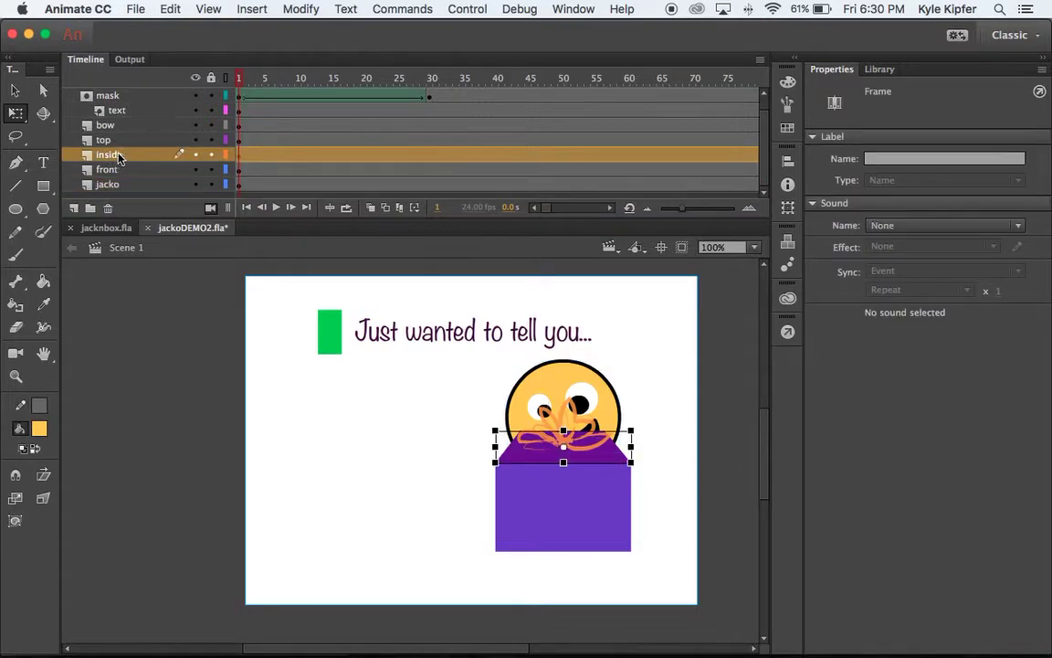
pyautogui.moveTo(127, 158); pyautogui.dragTo(123, 198)
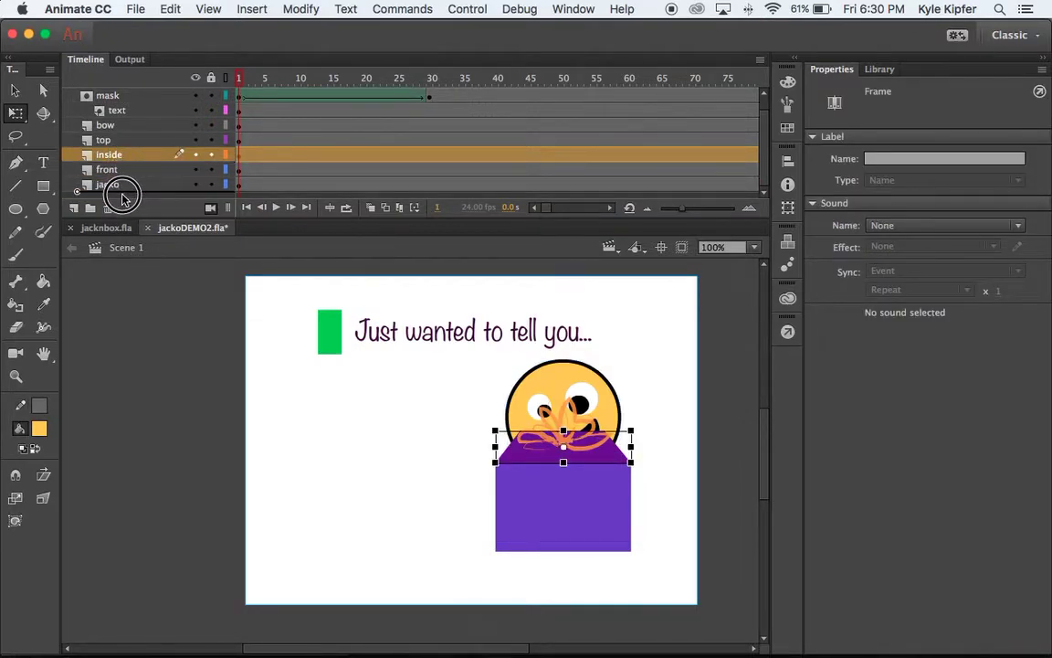
pyautogui.moveTo(123, 197); pyautogui.dragTo(123, 193)
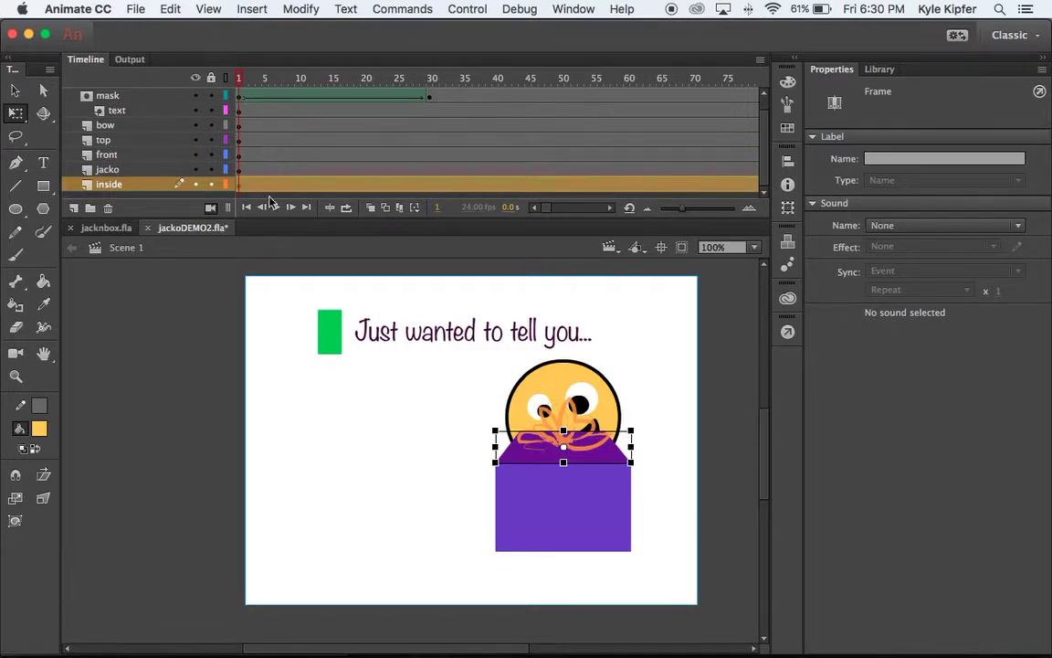
# - Check how jacko sits in the open box at frame 120, where the lid's tween ends, and return to frame 1
pyautogui.click(594, 388)
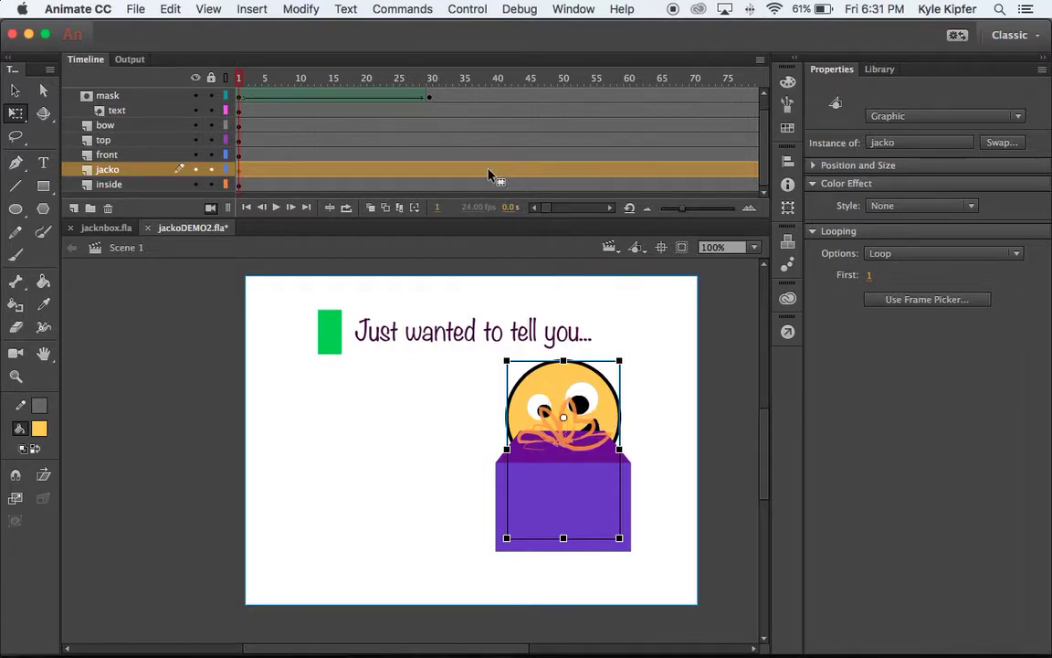
pyautogui.scroll(1, 488, 172)
pyautogui.hscroll(10, 489, 173)
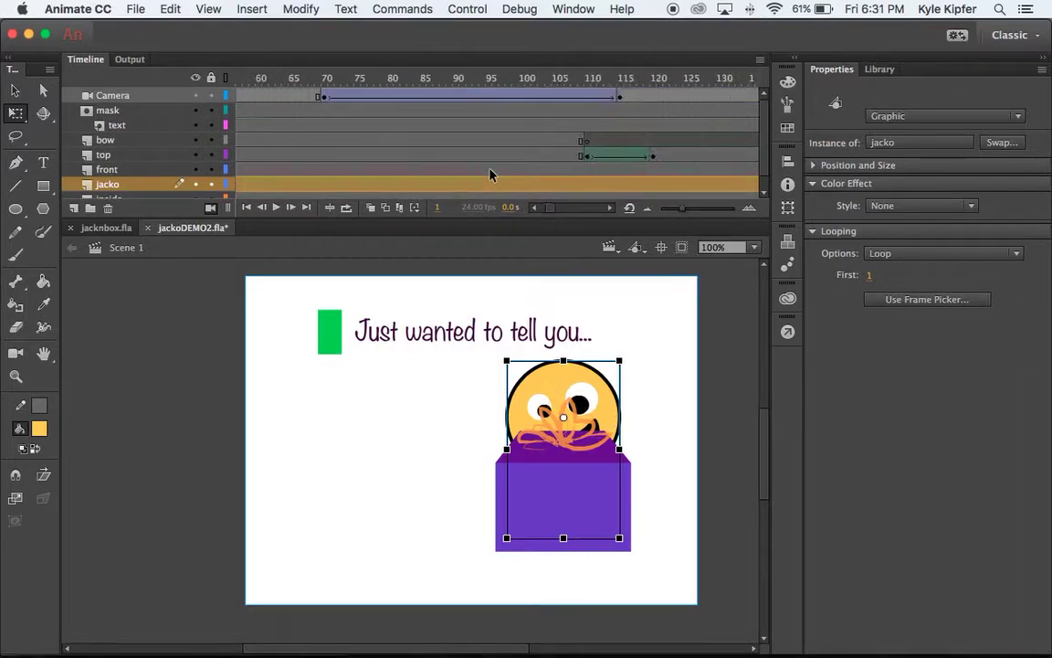
pyautogui.hscroll(4, 488, 172)
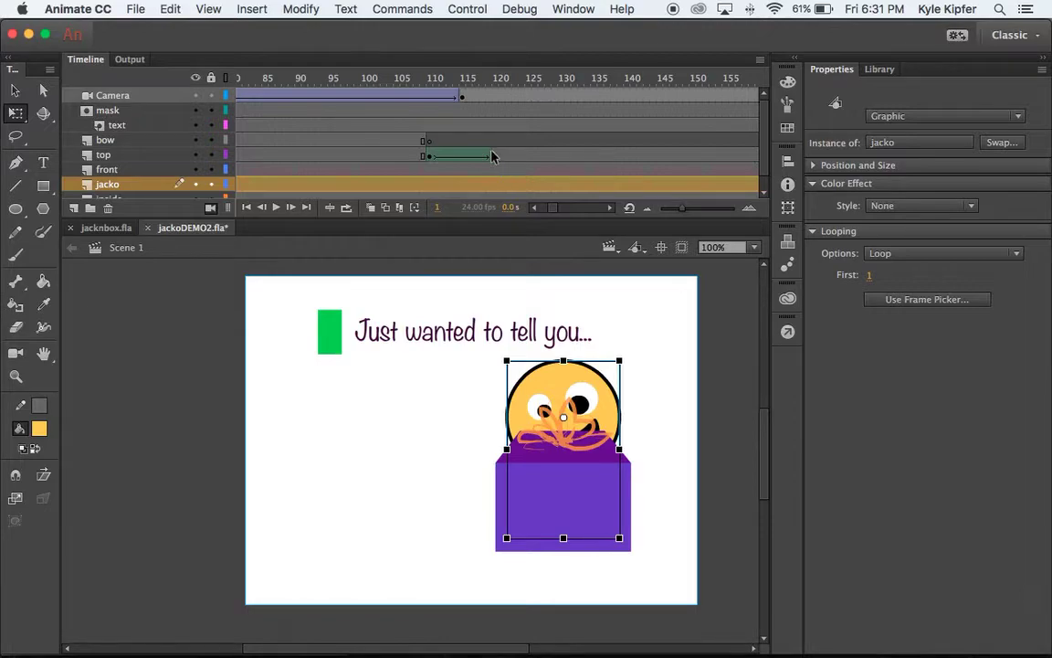
pyautogui.click(494, 156)
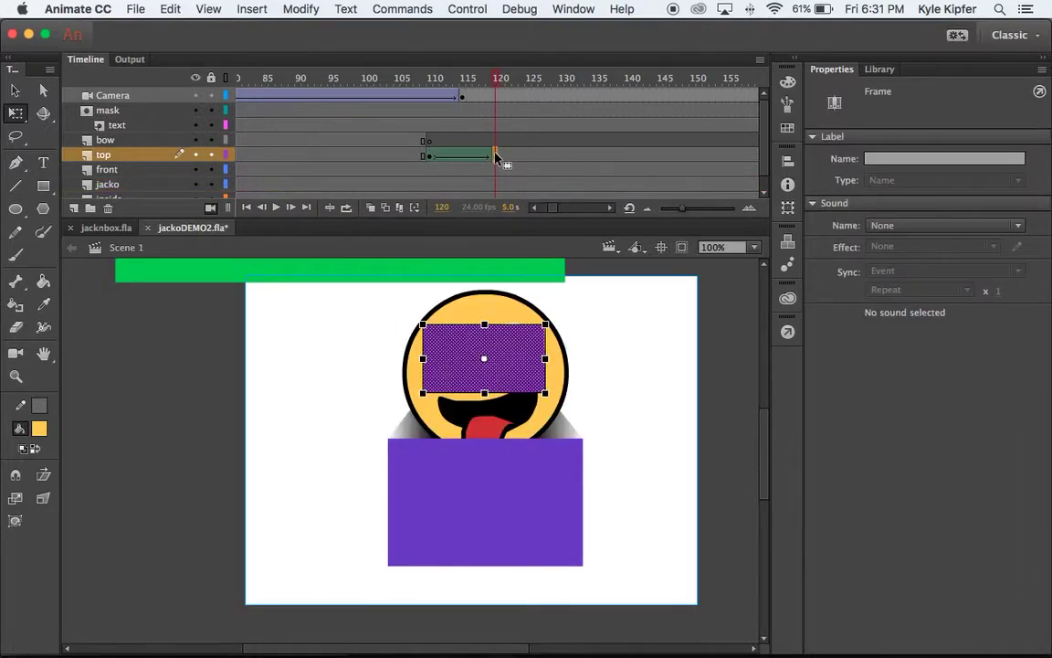
pyautogui.moveTo(495, 75); pyautogui.dragTo(183, 56)
# - Make the timeline area taller so that all layers from Camera to inside fit in it
pyautogui.scroll(-1, 269, 153)
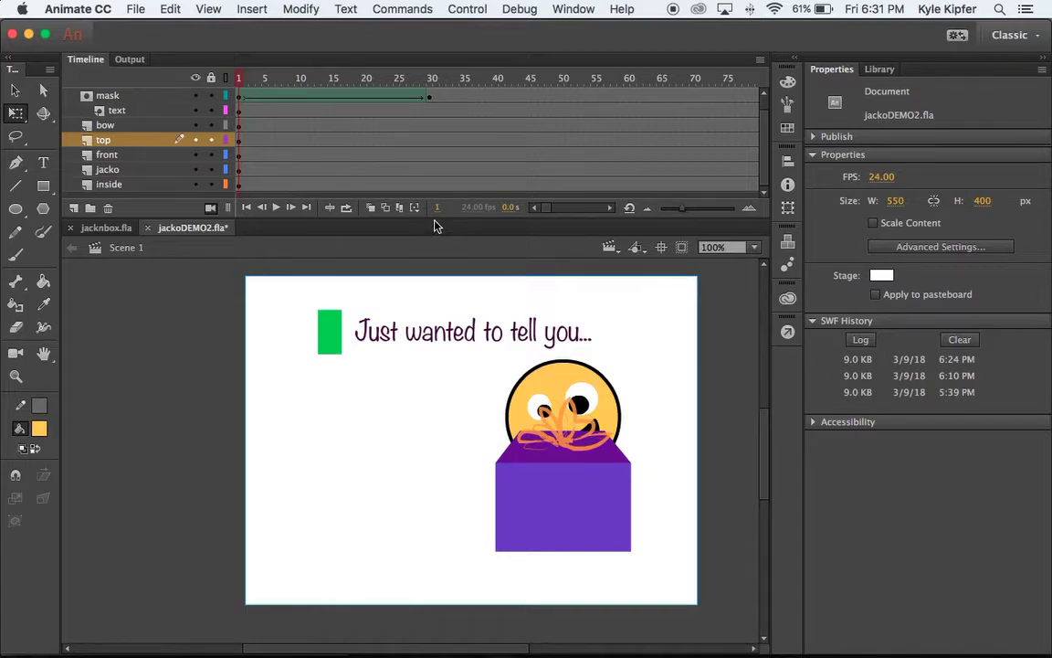
pyautogui.moveTo(431, 220); pyautogui.dragTo(434, 238)
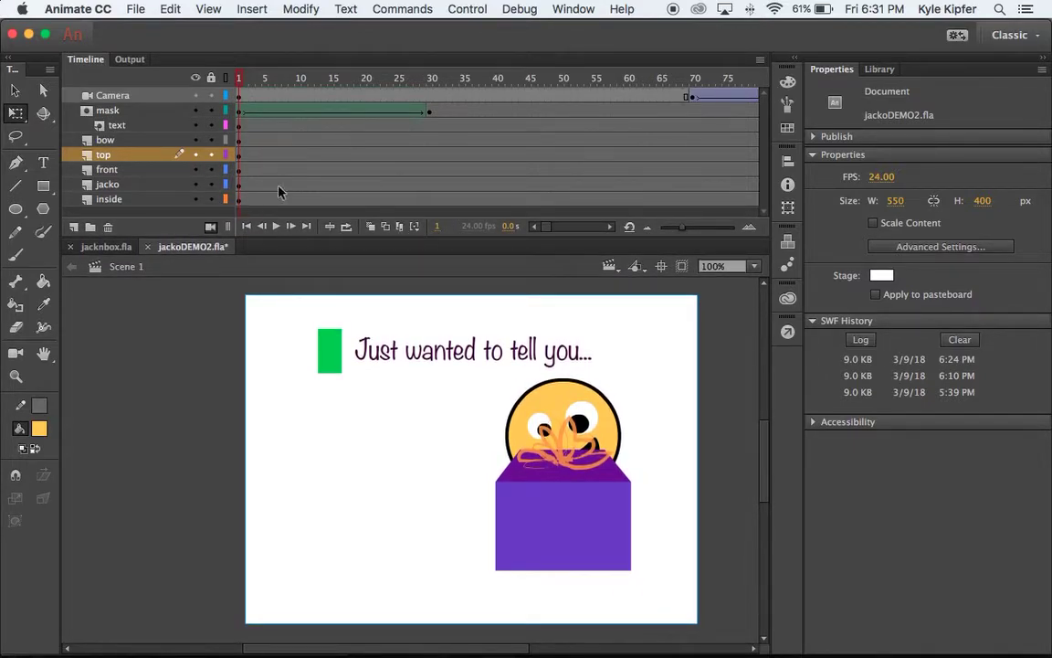
# - Shrink the jacko instance at frame 1 and nudge it down so it hides completely behind the box front
pyautogui.click(241, 184)
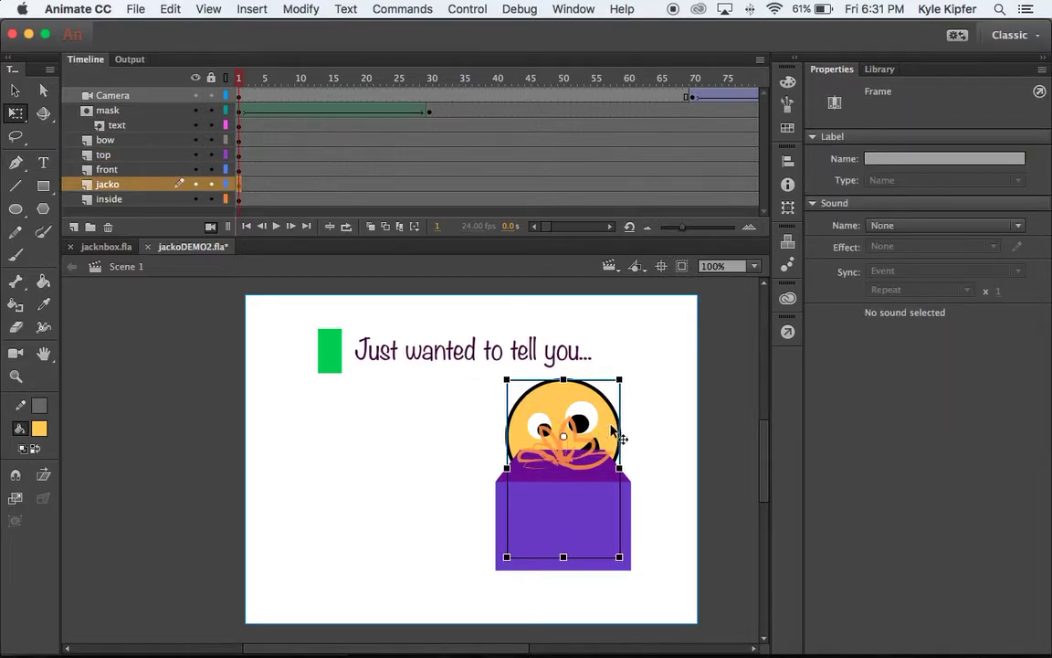
pyautogui.moveTo(622, 375); pyautogui.dragTo(540, 482)
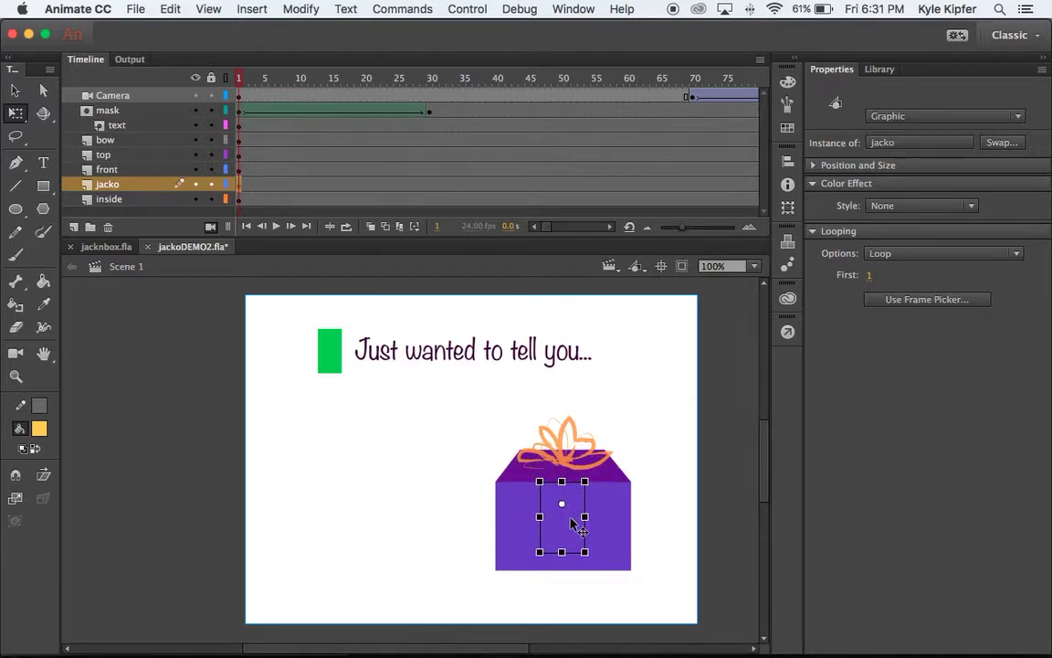
pyautogui.press('Down')
pyautogui.press('Down')
pyautogui.press('Down')
pyautogui.press('Down')
pyautogui.press('Down')
pyautogui.press('Down')
pyautogui.press('Down')
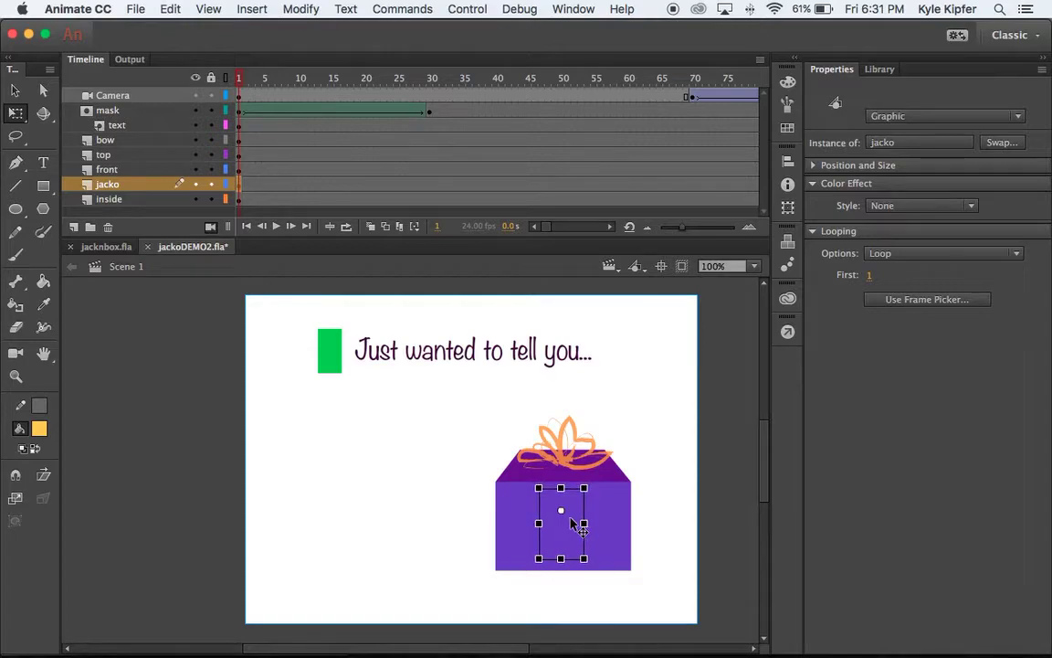
pyautogui.press('Down')
pyautogui.press('Down')
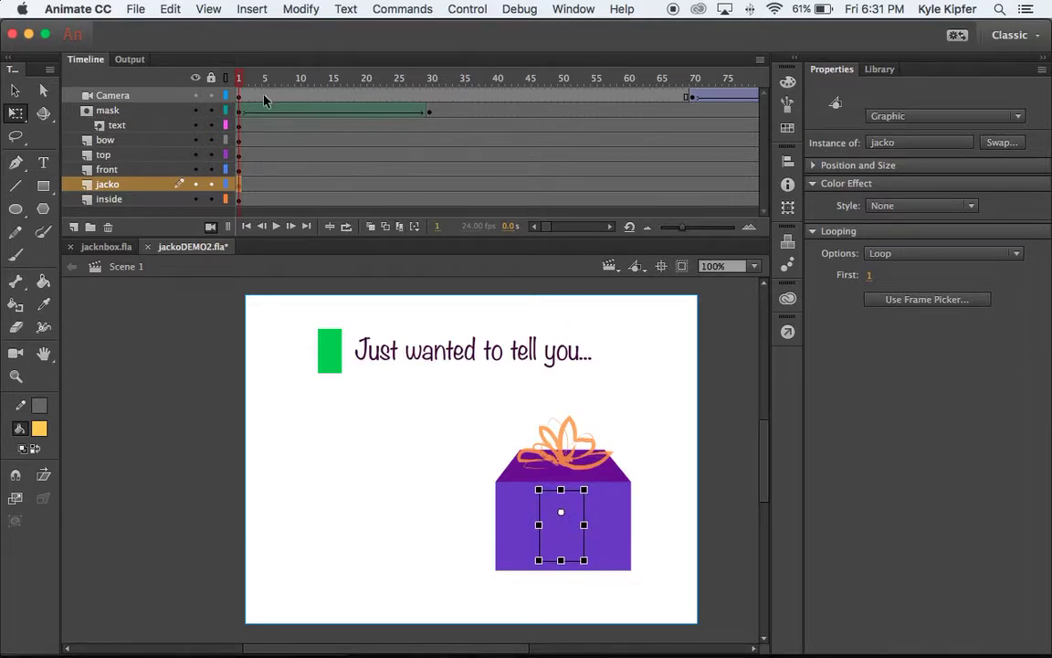
# - Insert keyframes on the jacko layer at frame 120, where the lid's tween ends, and at frame 126
pyautogui.hscroll(5, 555, 184)
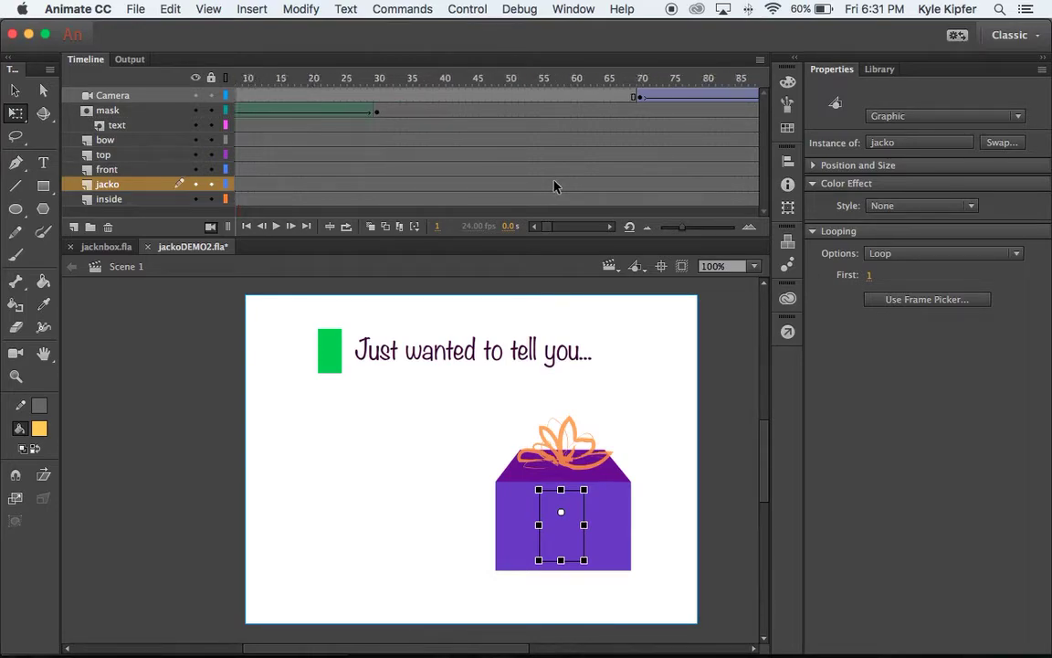
pyautogui.hscroll(10, 554, 185)
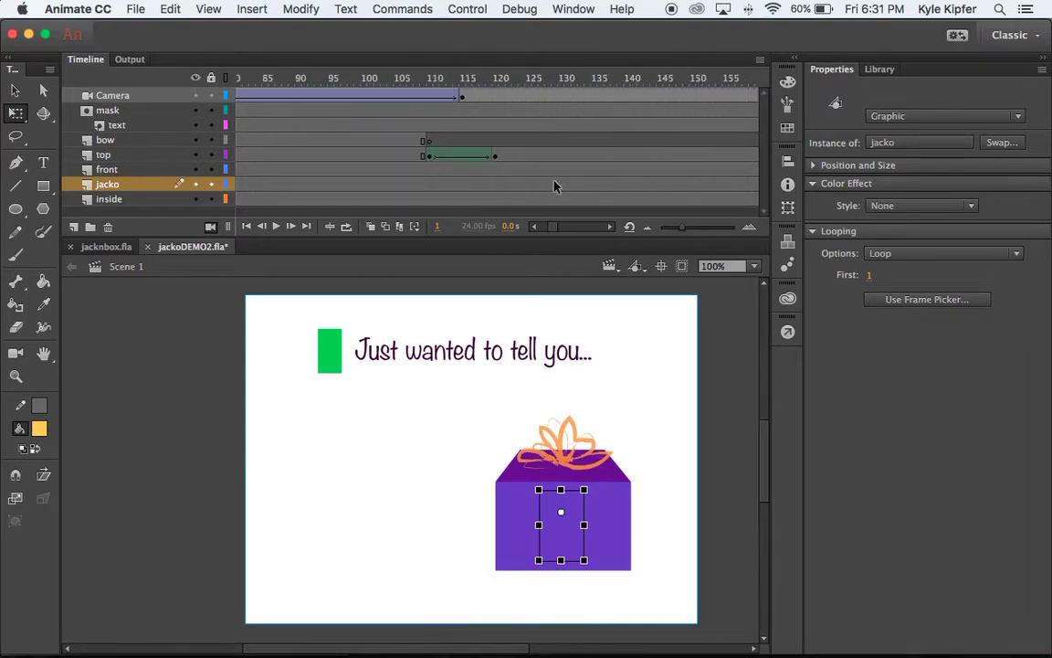
pyautogui.hscroll(-3, 554, 186)
pyautogui.hscroll(-2, 440, 192)
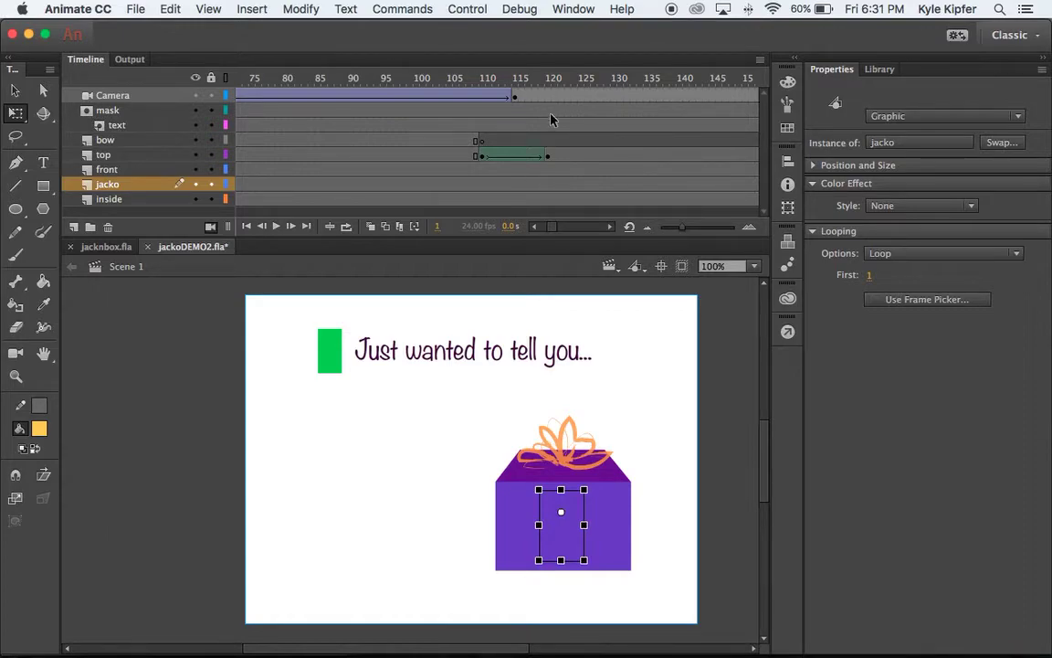
pyautogui.click(548, 181)
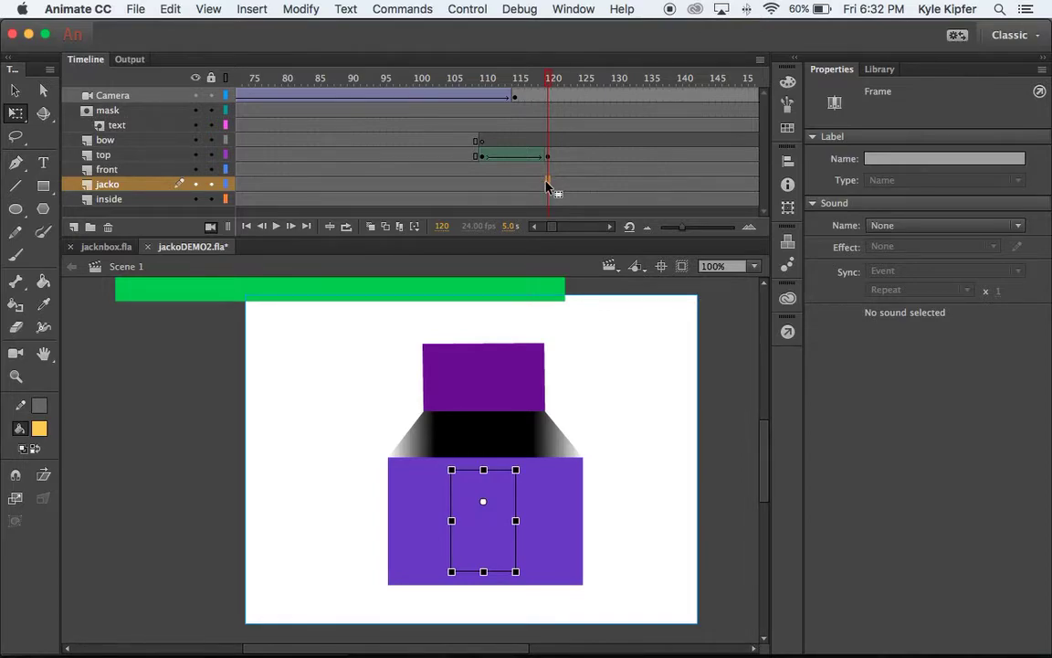
pyautogui.press('F6')
pyautogui.click(587, 184)
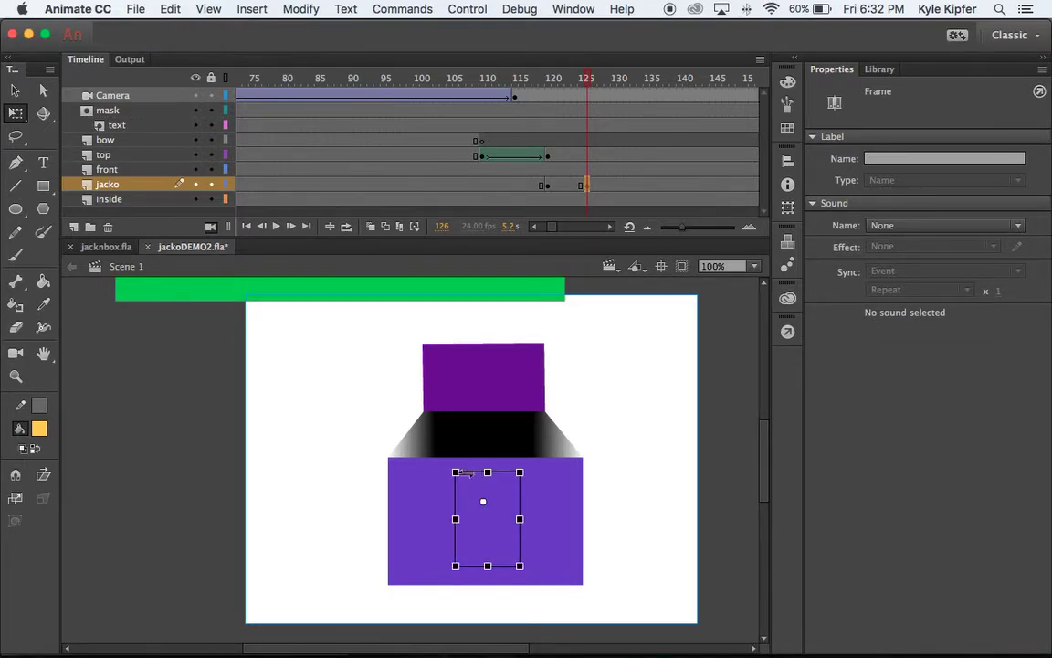
# - Enlarge jacko at frame 126 to roughly twice its size and raise it until its eyes rise above the box front
pyautogui.click(547, 184)
pyautogui.click(586, 184)
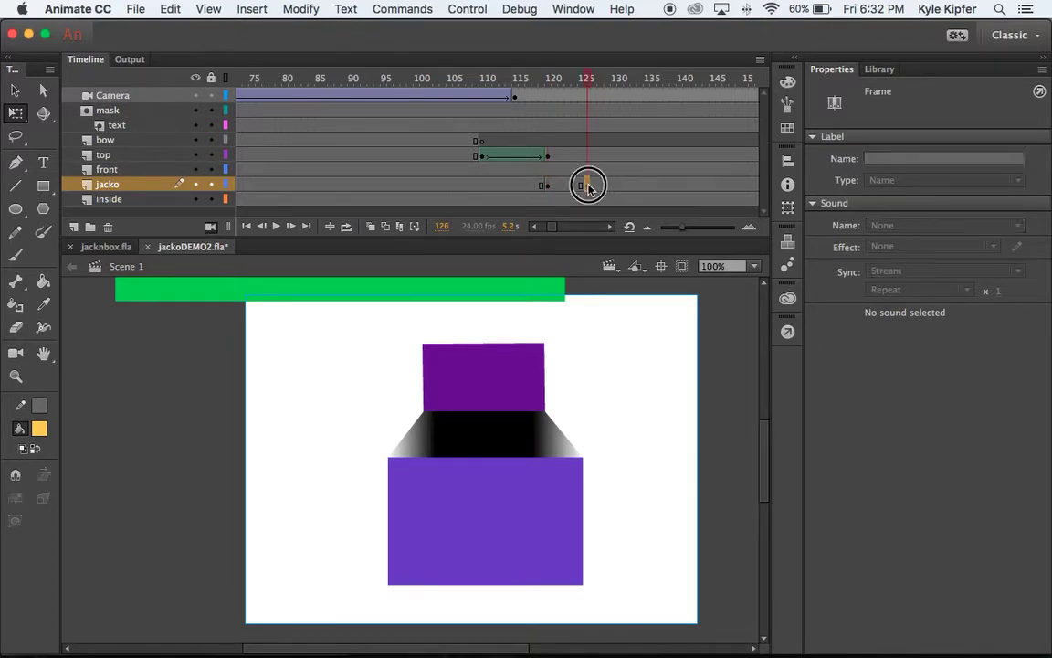
pyautogui.moveTo(517, 477); pyautogui.dragTo(559, 415)
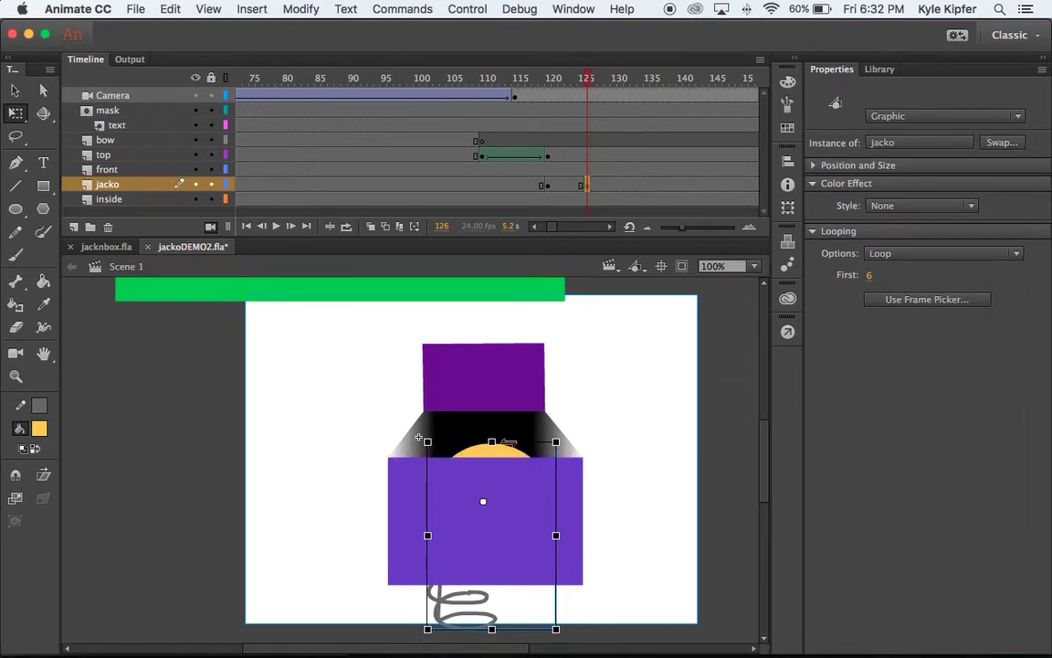
pyautogui.click(14, 90)
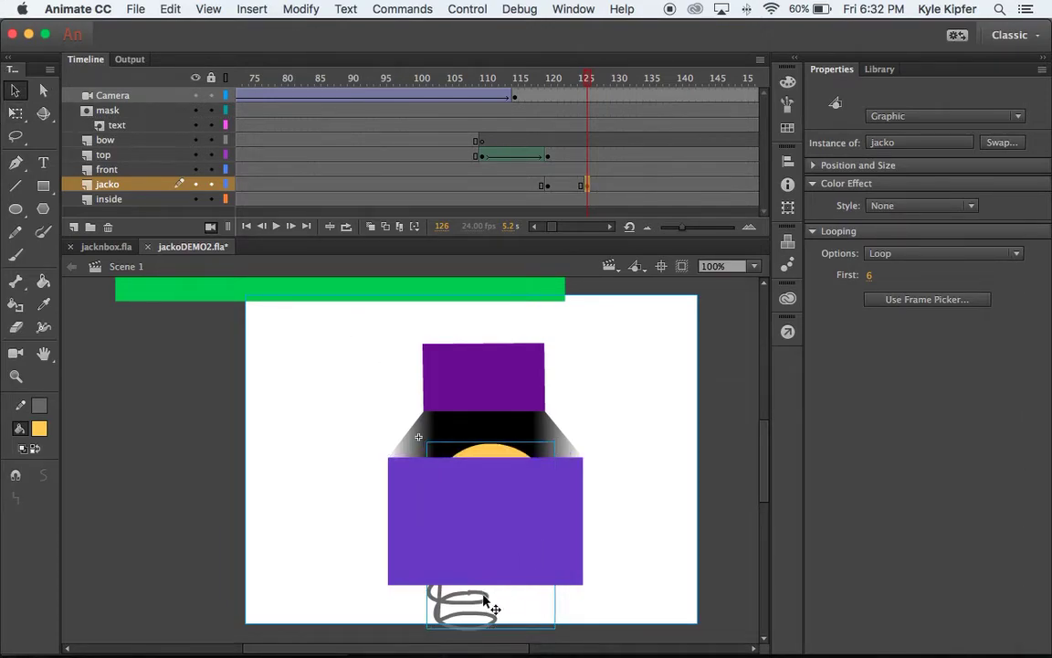
pyautogui.hotkey('shift', 'Up')
pyautogui.hotkey('shift', 'Up')
pyautogui.hotkey('shift', 'Up')
pyautogui.hotkey('shift', 'Up')
pyautogui.hotkey('shift', 'Up')
pyautogui.hotkey('shift', 'Up')
pyautogui.hotkey('shift', 'Up')
pyautogui.hotkey('shift', 'Up')
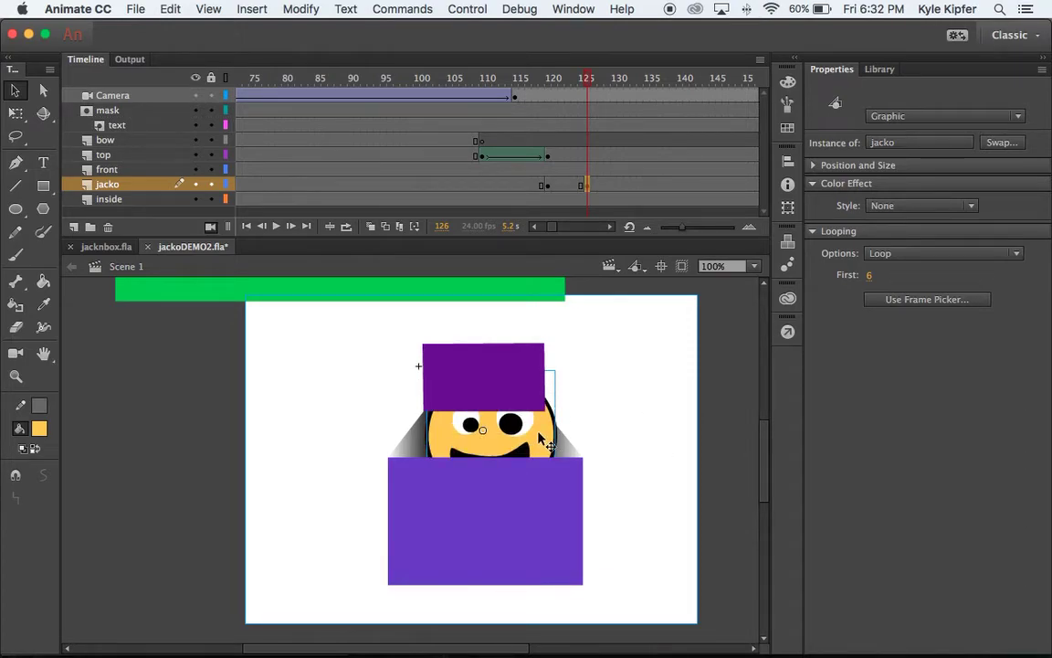
# - Move the top layer below the jacko layer, directly above the inside layer
pyautogui.click(125, 157)
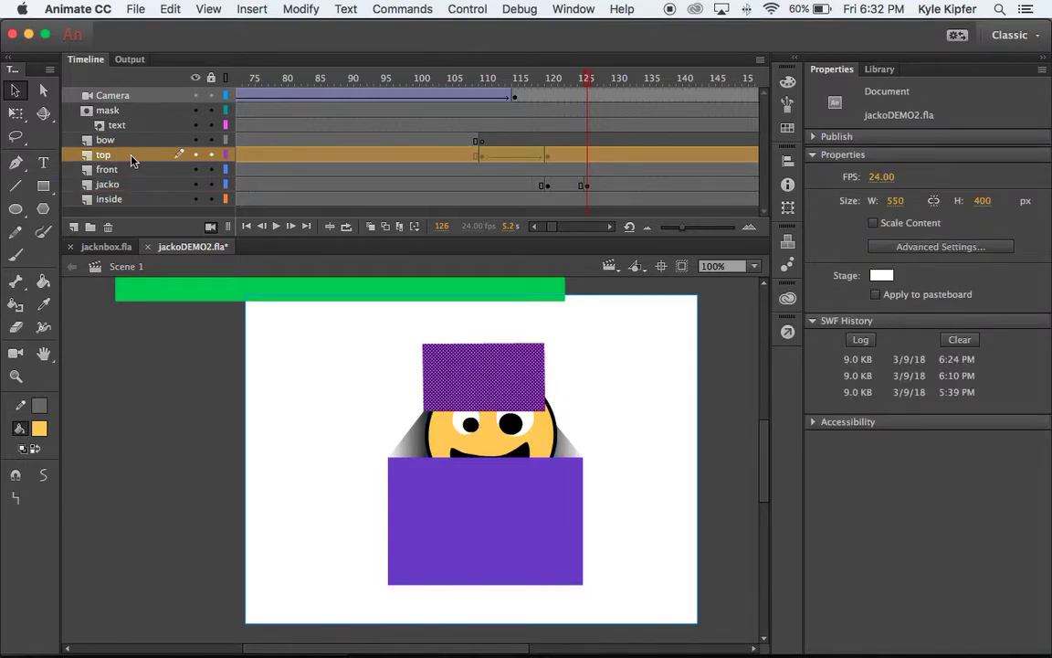
pyautogui.click(125, 159)
pyautogui.moveTo(125, 160); pyautogui.dragTo(127, 198)
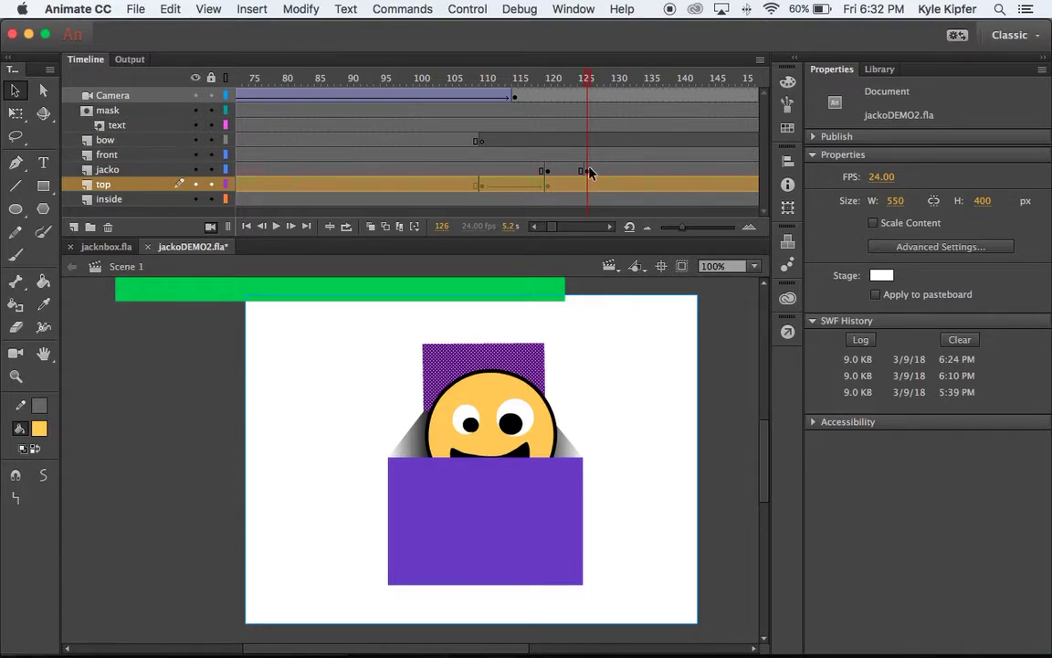
# - Move jacko at frame 126 up and slightly right so its whole face clears the box front
pyautogui.click(549, 171)
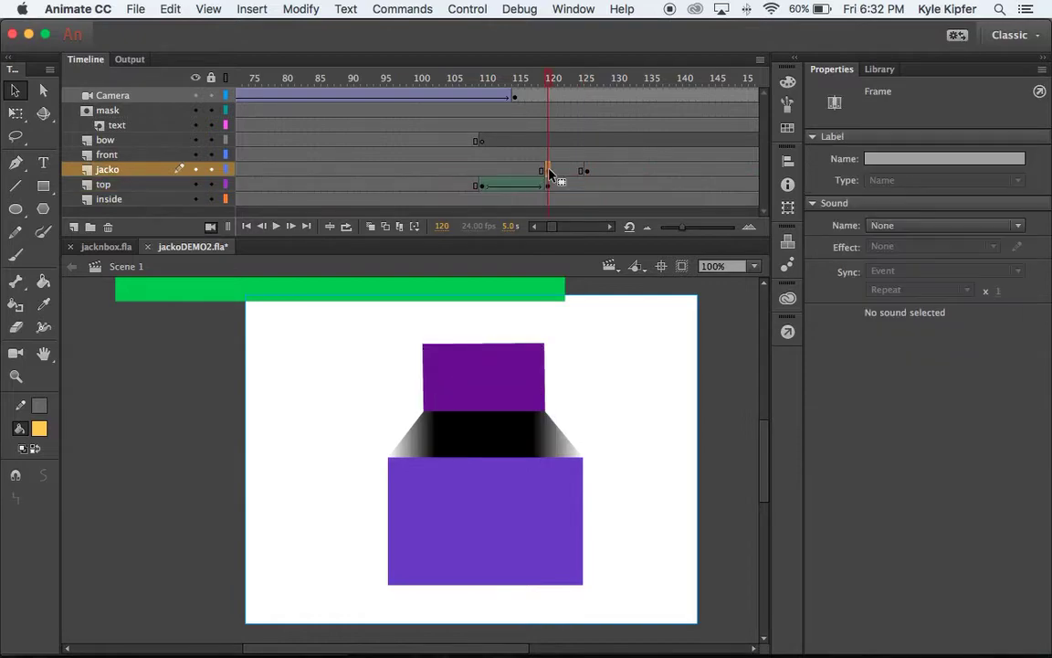
pyautogui.click(587, 171)
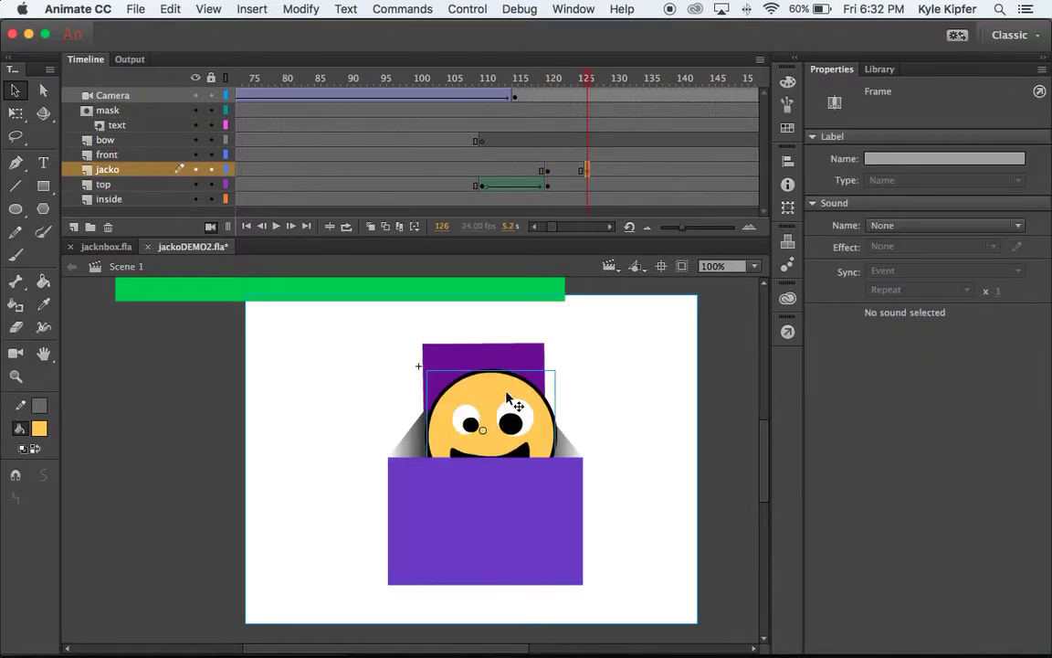
pyautogui.moveTo(507, 393); pyautogui.dragTo(529, 336)
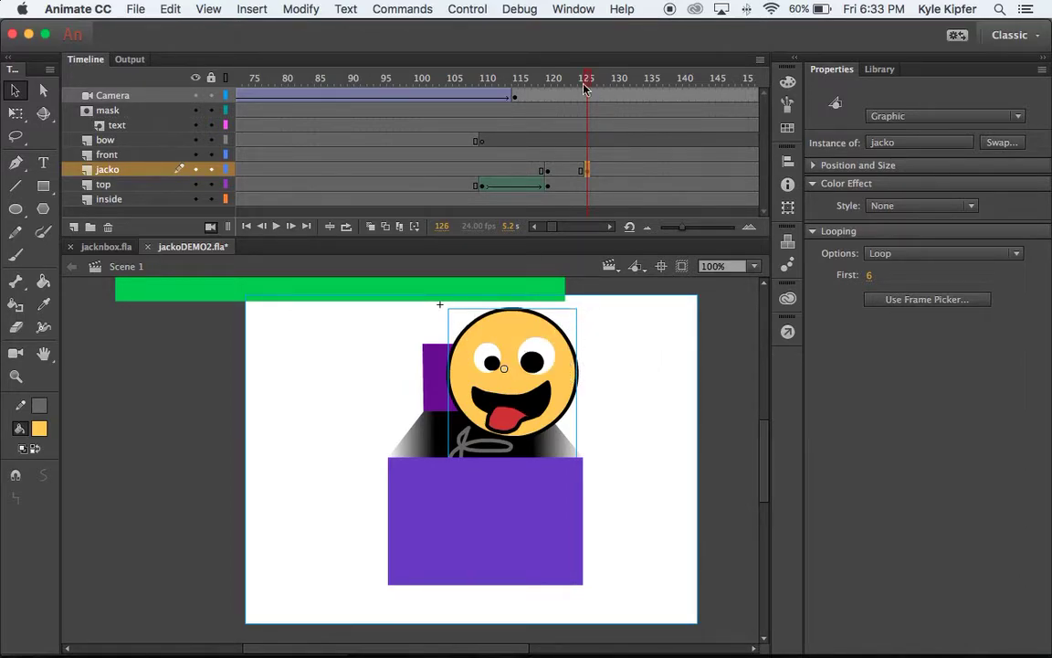
# - Create a classic tween on the jacko layer between frames 120 and 126 and scrub through the pop-out motion
pyautogui.click(546, 170)
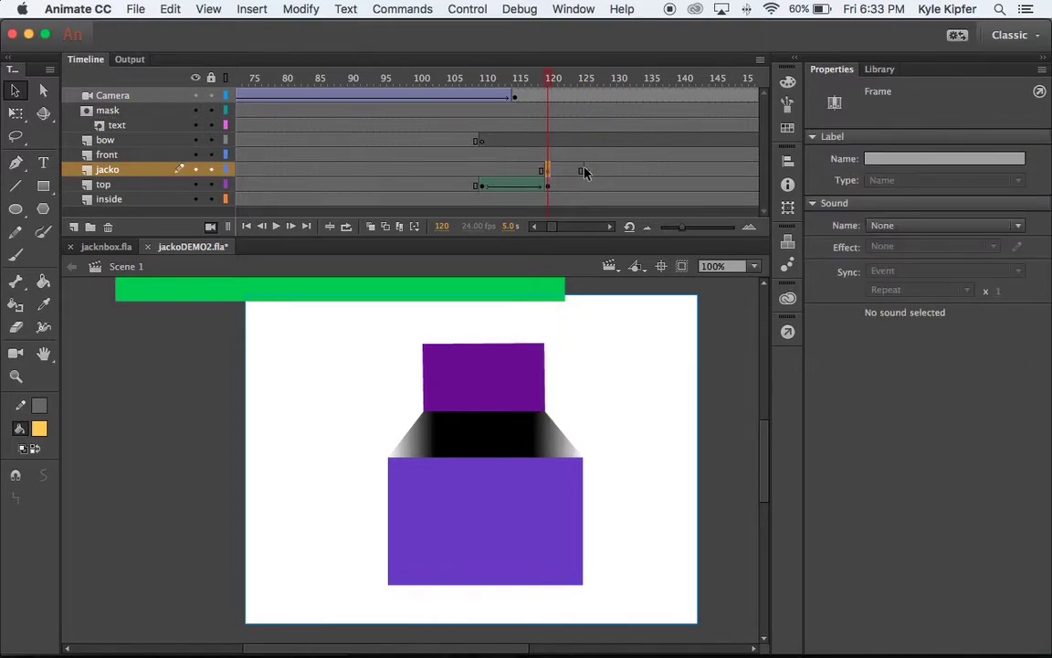
pyautogui.click(586, 170)
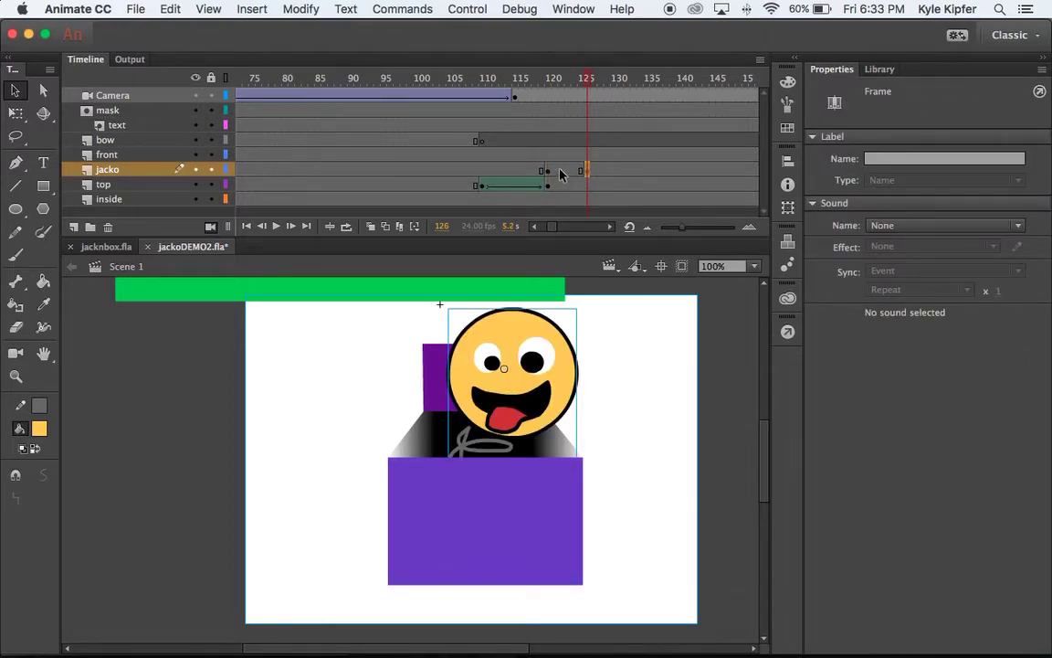
pyautogui.rightClick(560, 171)
pyautogui.click(592, 214)
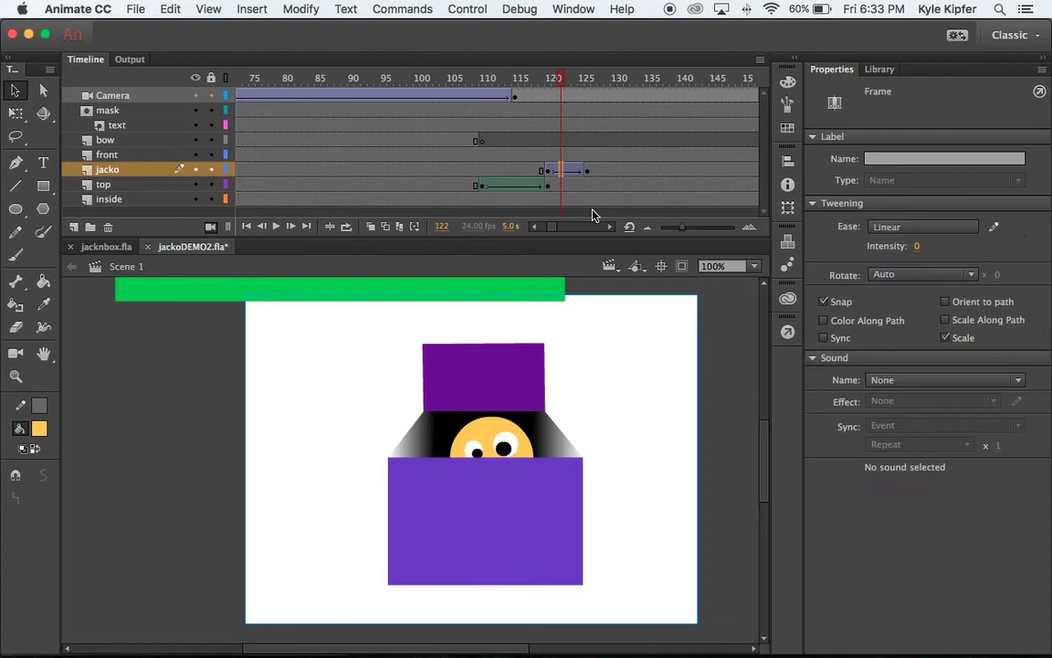
pyautogui.moveTo(557, 77); pyautogui.dragTo(595, 92)
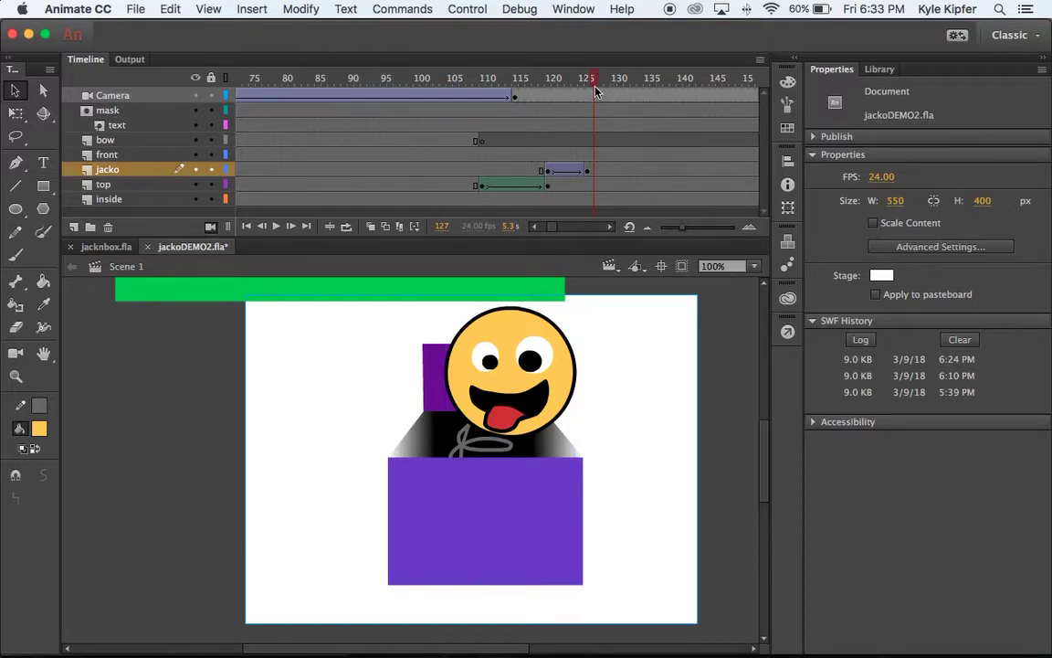
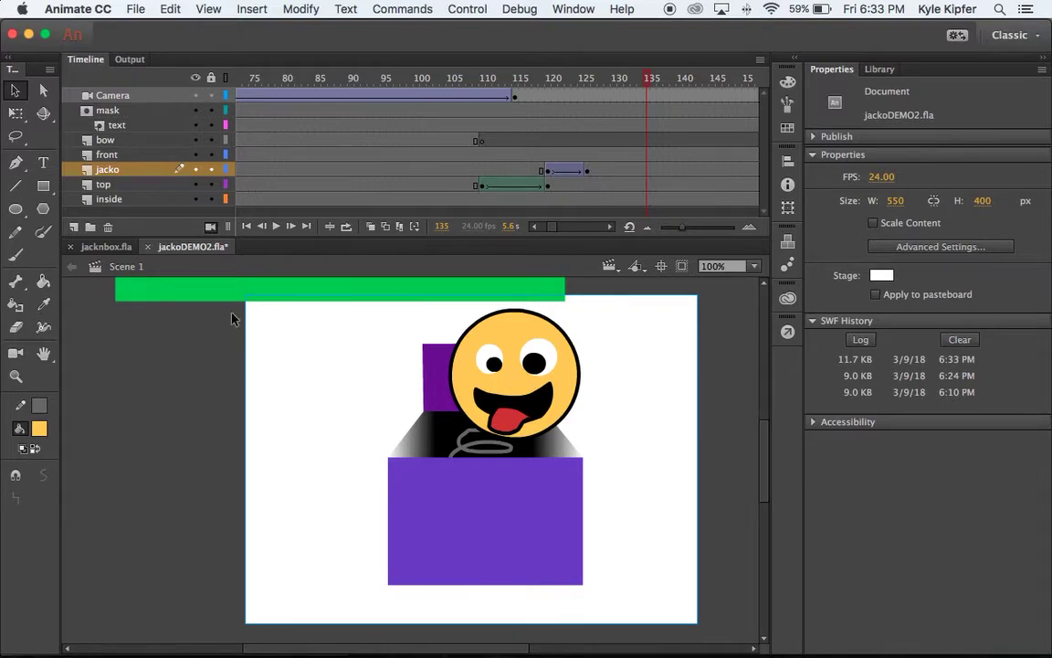
# - Add a keyframe at frame 126 of the bow layer and place two-line static text "APRIL FOOLS!" at the stage's upper left
pyautogui.click(42, 164)
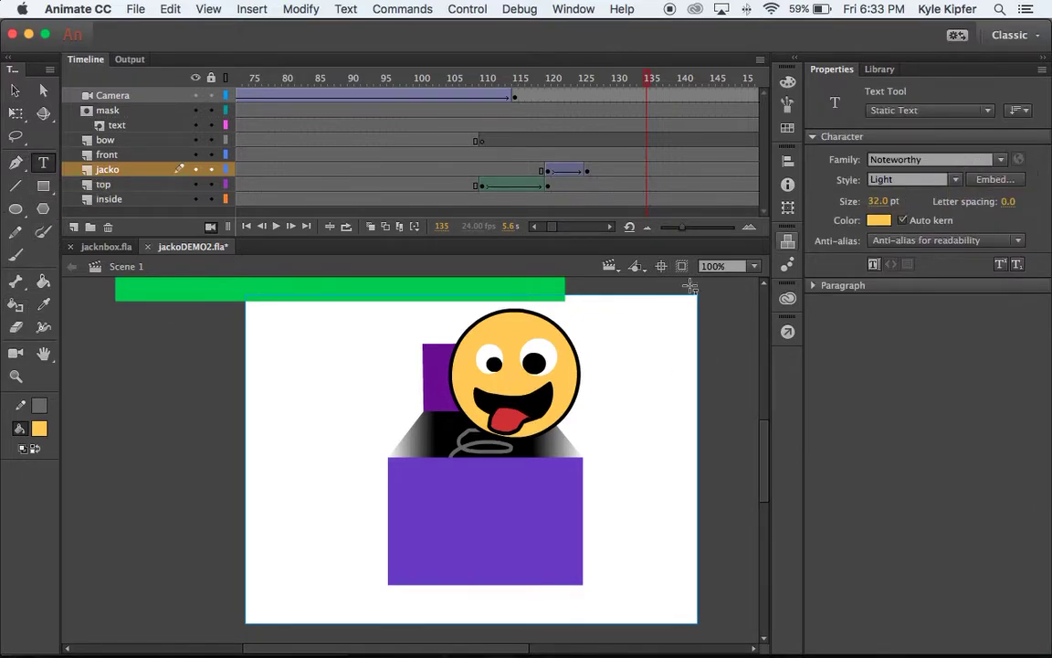
pyautogui.click(274, 345)
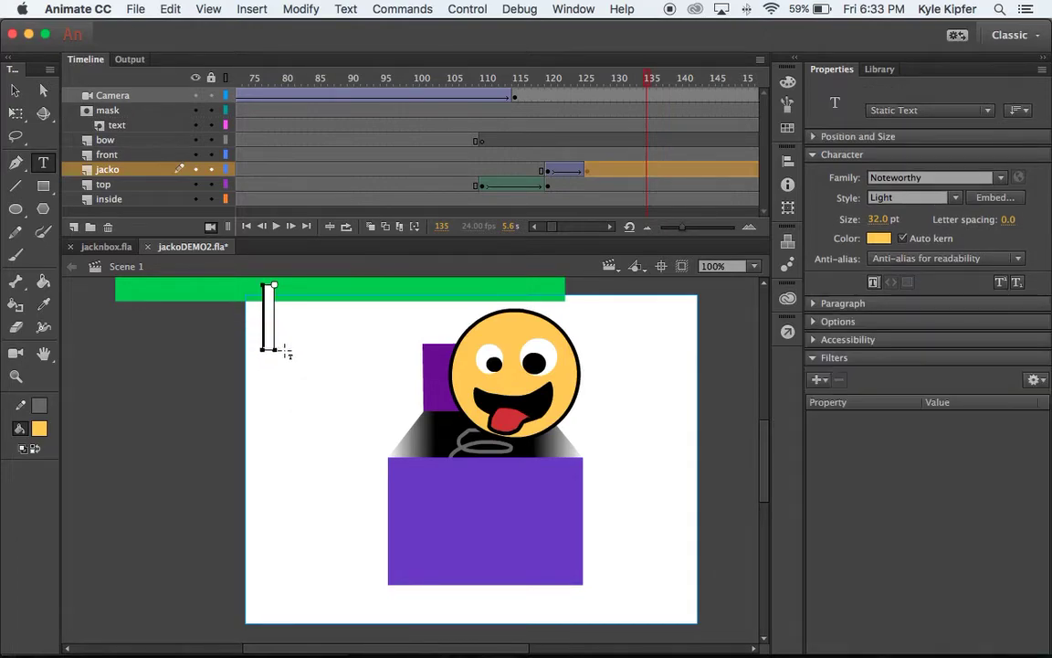
pyautogui.press('Escape')
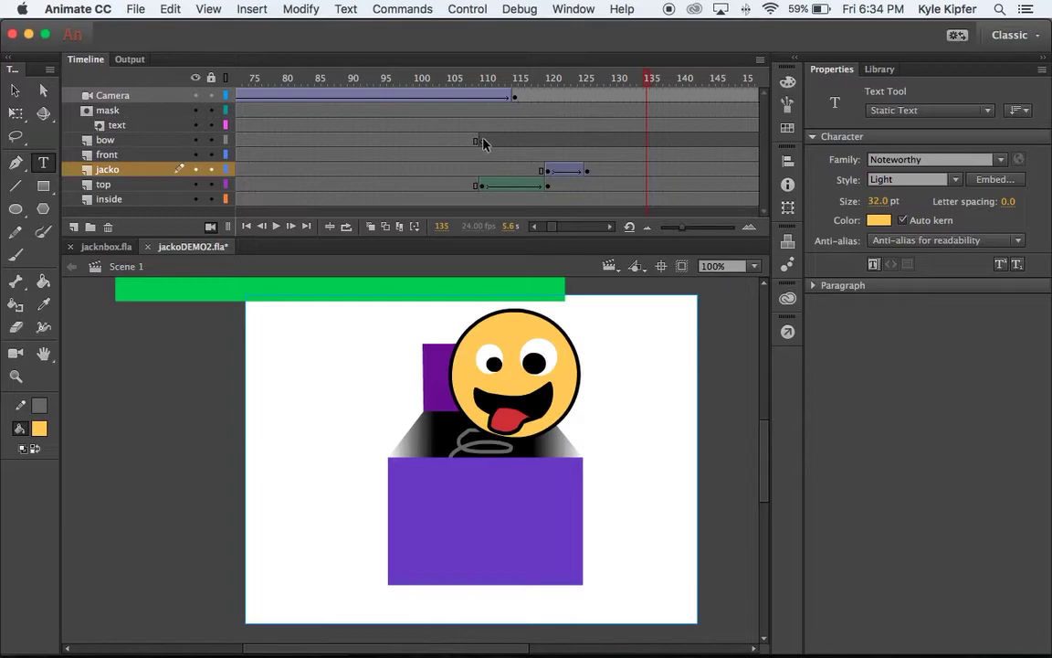
pyautogui.click(586, 141)
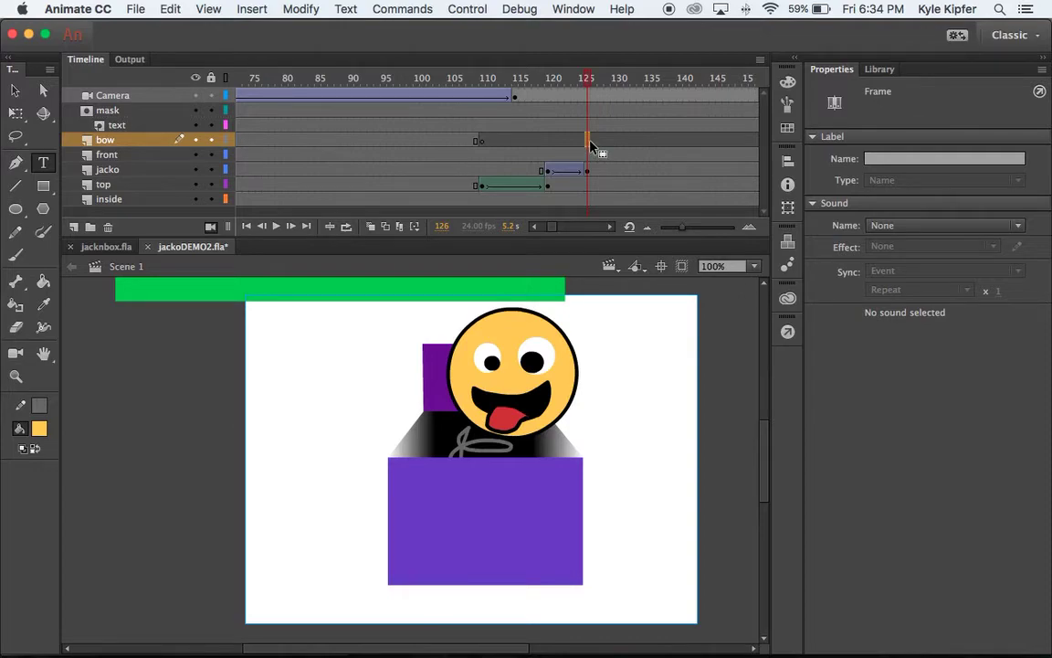
pyautogui.moveTo(586, 77)
pyautogui.mouseDown()
pyautogui.moveTo(548, 78)
pyautogui.moveTo(586, 77)
pyautogui.mouseUp()
pyautogui.click(589, 142)
pyautogui.moveTo(259, 279); pyautogui.dragTo(406, 422)
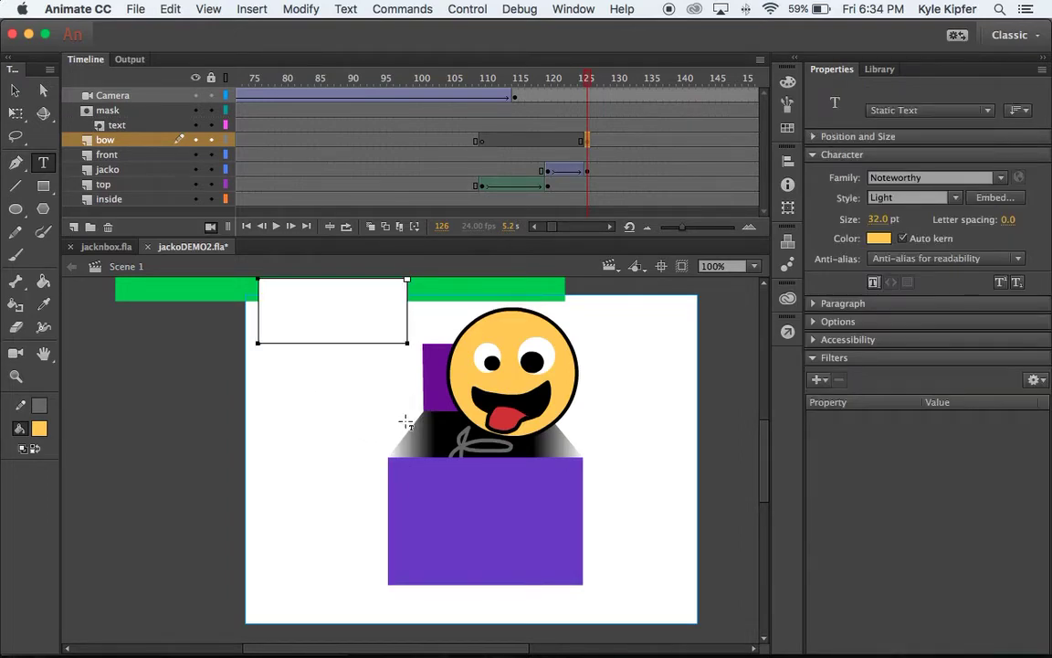
pyautogui.write('APRIL')
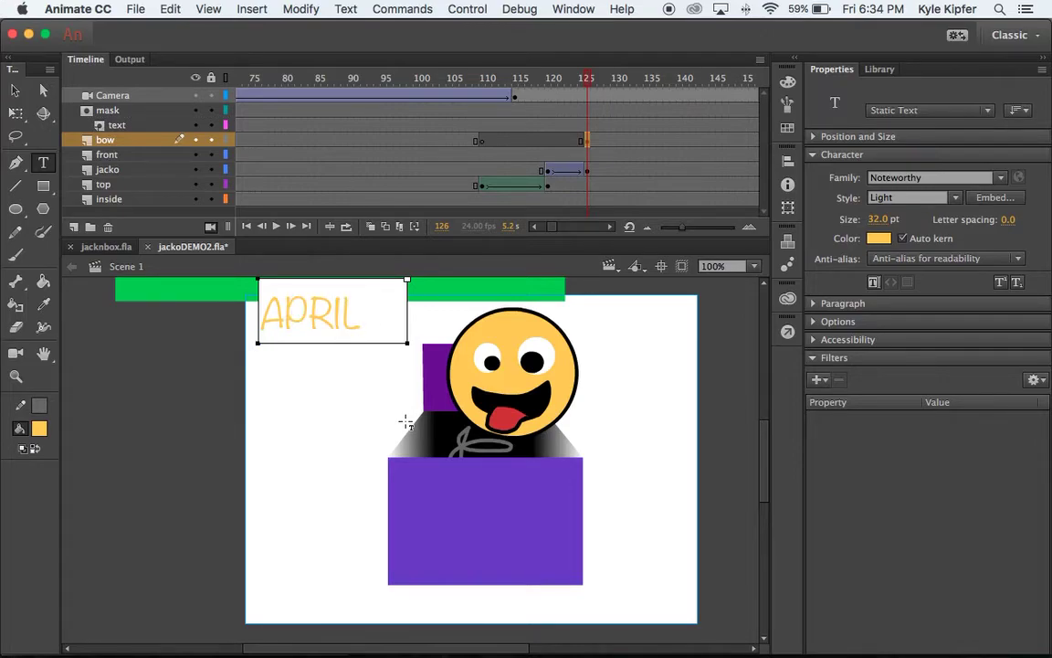
pyautogui.press('Return')
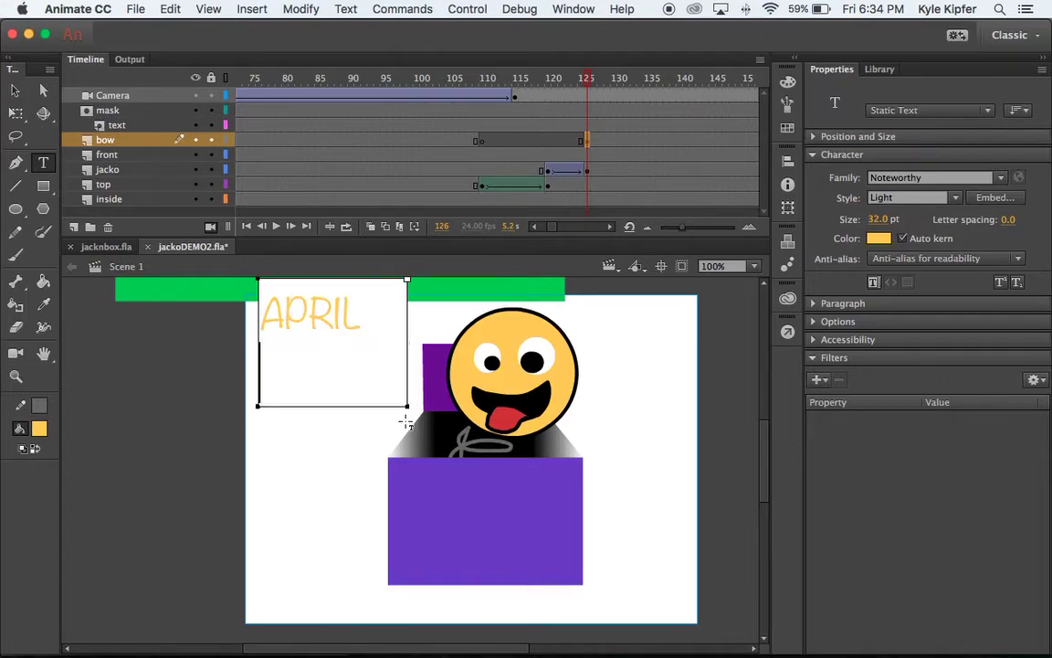
pyautogui.write('FOOLS!')
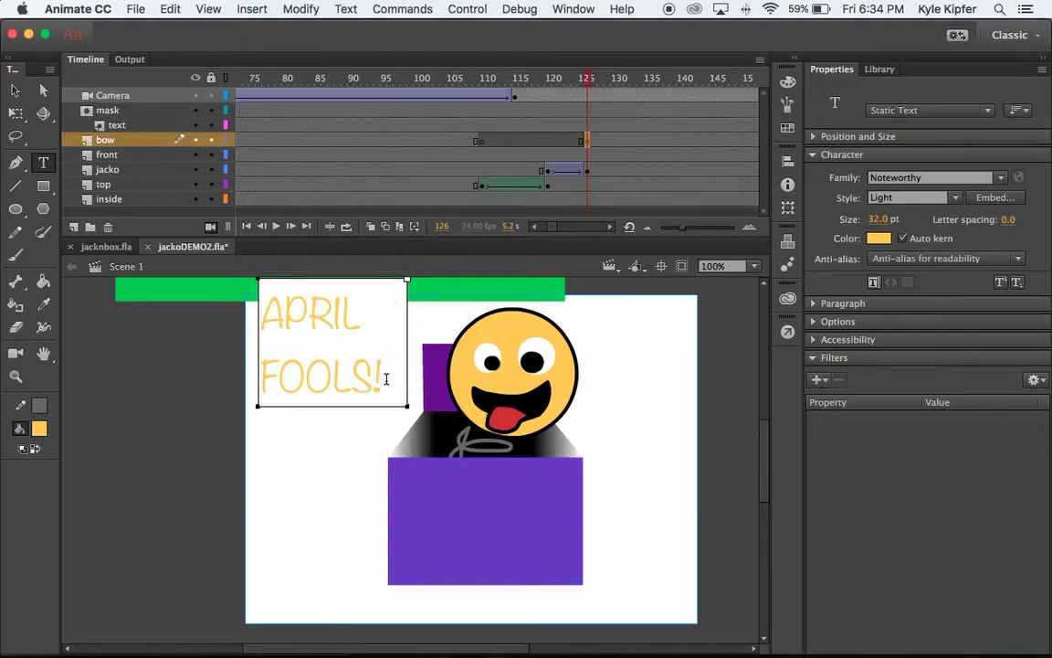
# - Change the font of the whole APRIL FOOLS! text to Ruthless Wreckin TWO
pyautogui.moveTo(384, 371); pyautogui.dragTo(240, 291)
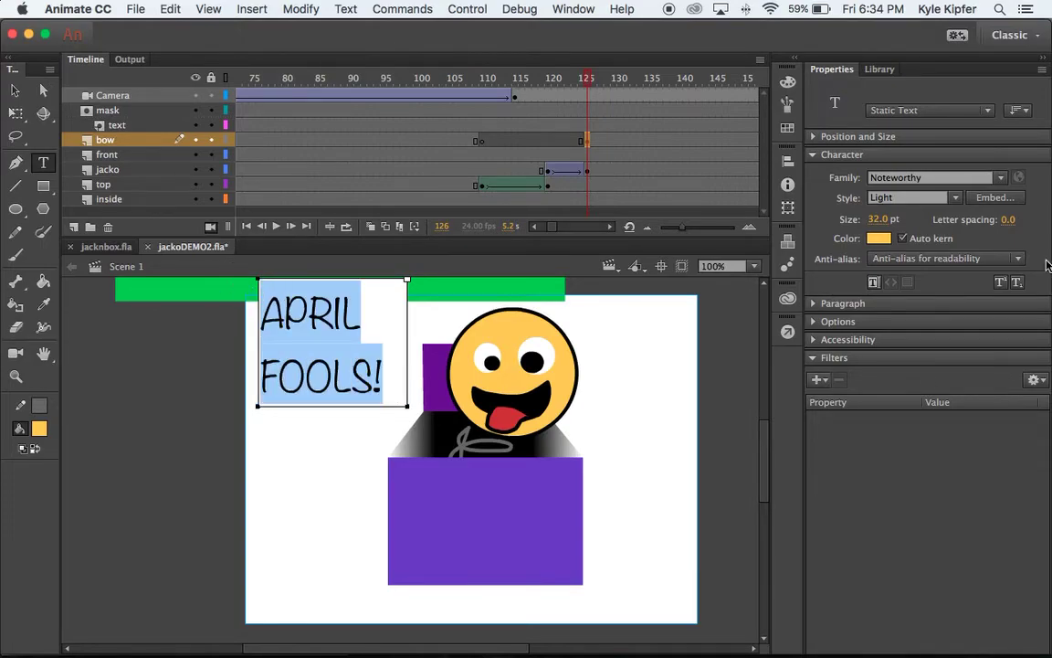
pyautogui.click(1004, 180)
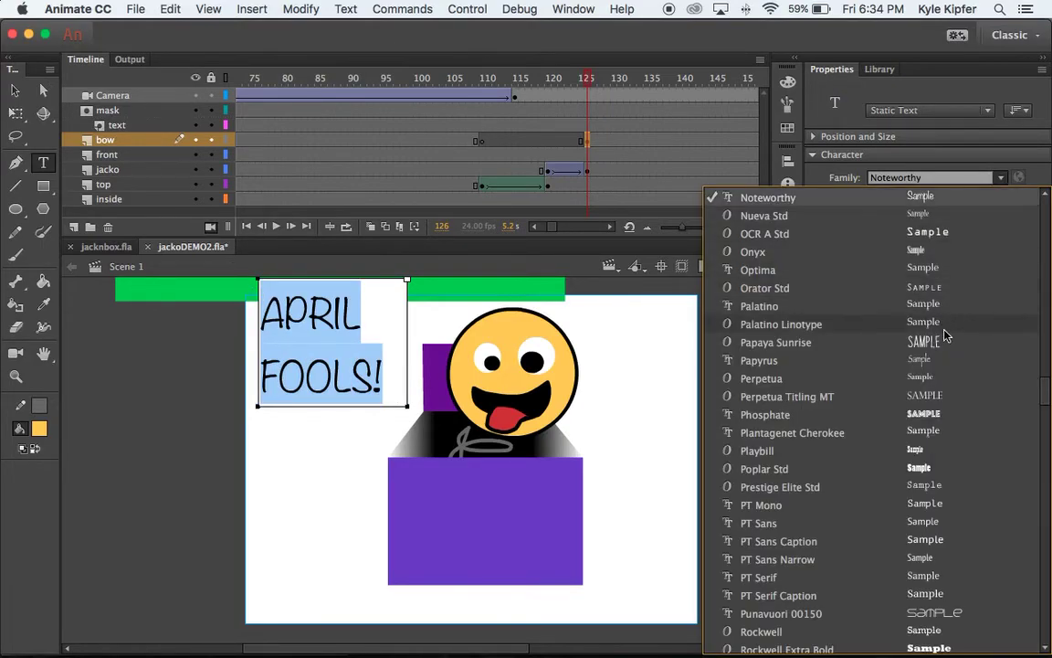
pyautogui.scroll(-5, 852, 341)
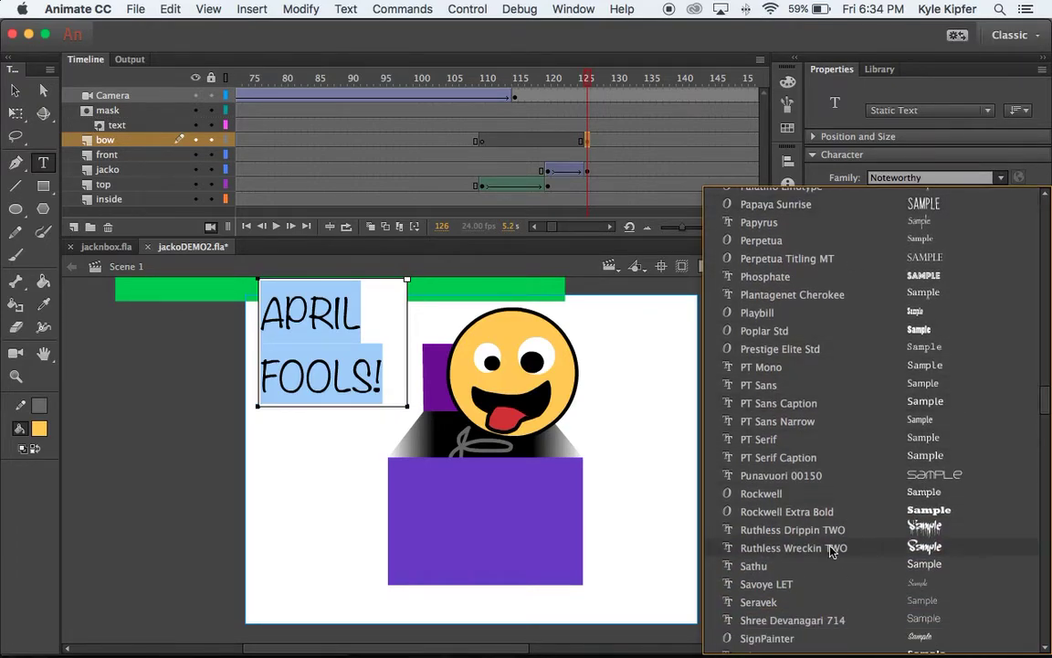
pyautogui.click(832, 549)
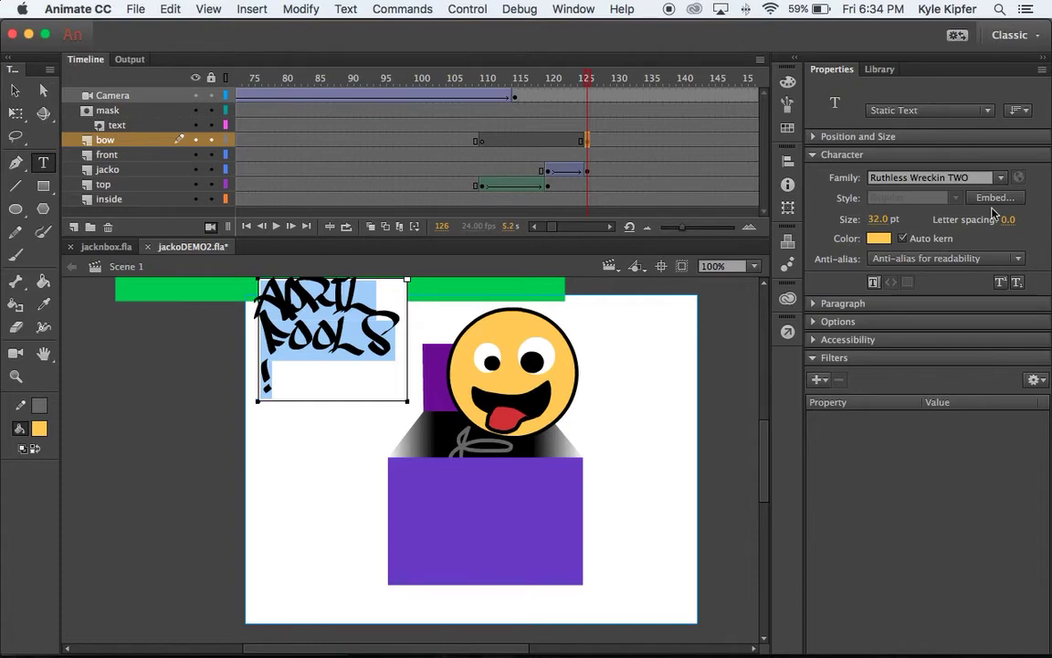
# - Try the Rockwell Extra Bold font on the APRIL FOOLS! text
pyautogui.click(1001, 177)
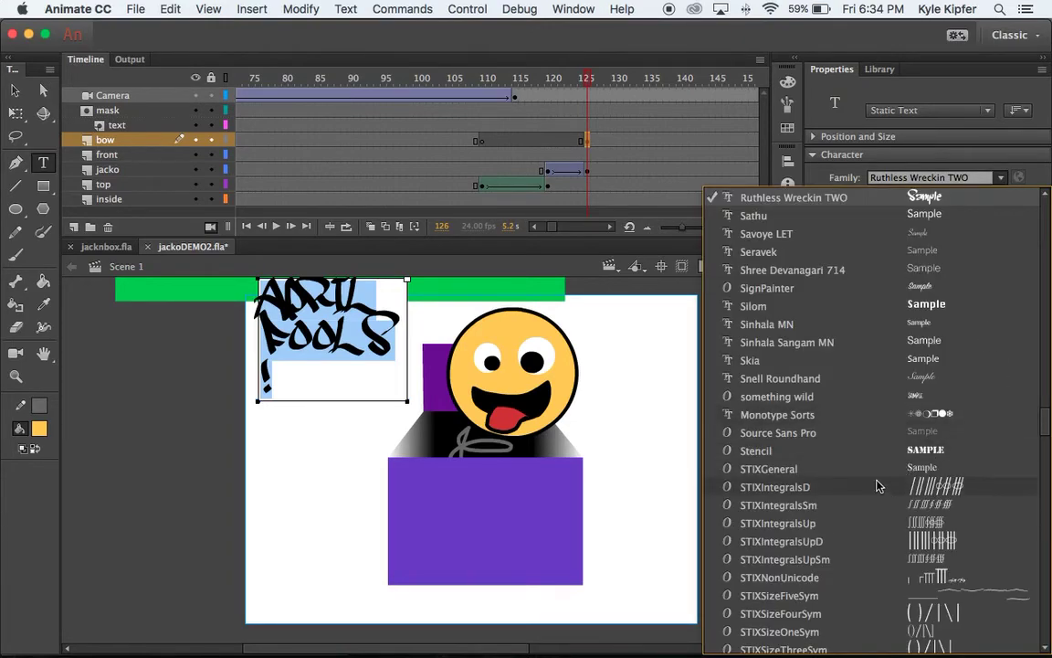
pyautogui.scroll(1, 834, 416)
pyautogui.scroll(4, 834, 417)
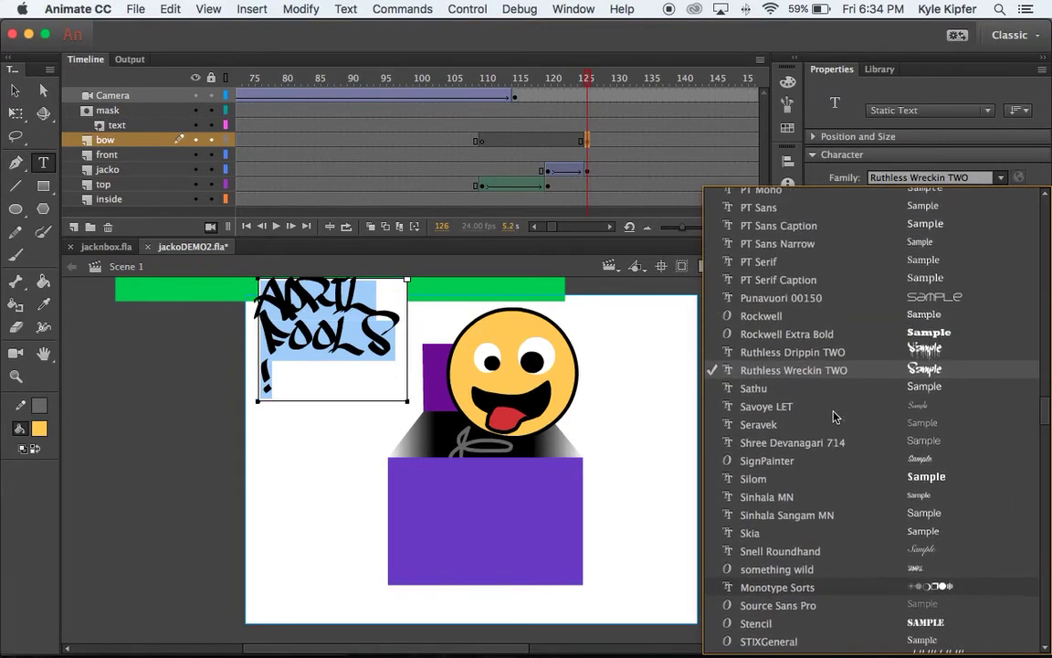
pyautogui.click(808, 336)
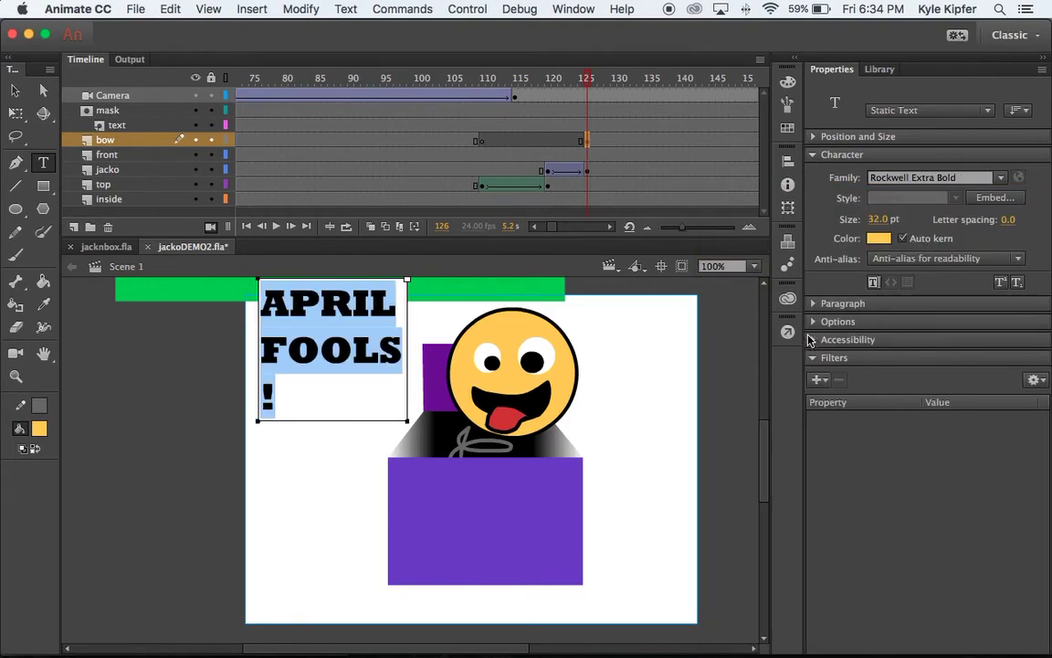
# - Change the font of the APRIL FOOLS! text to Nosegrind Demo
pyautogui.click(995, 177)
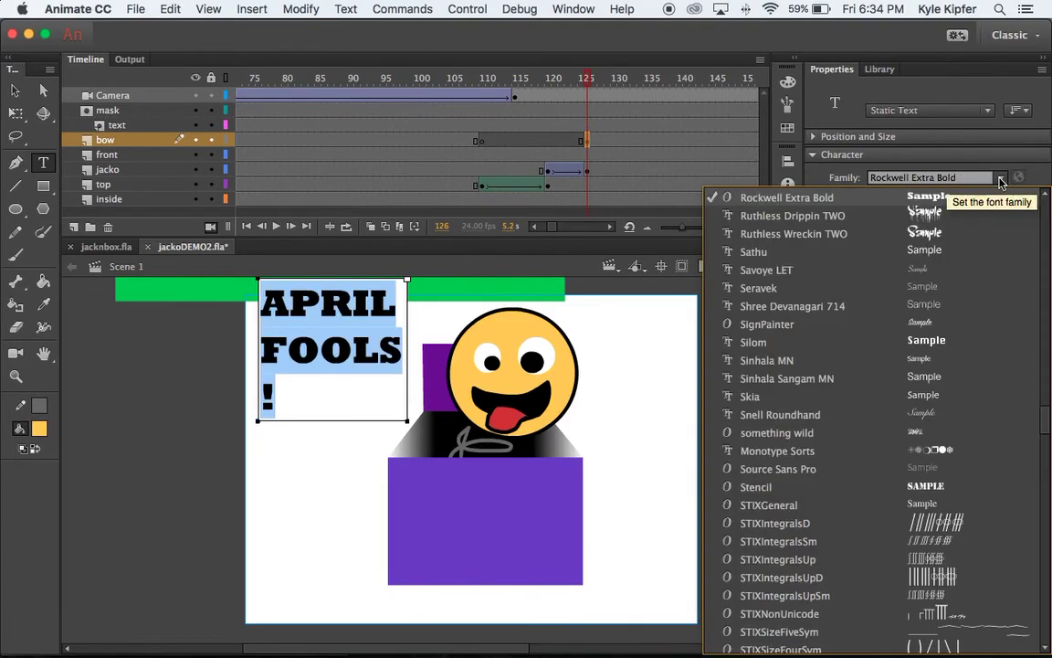
pyautogui.scroll(10, 821, 290)
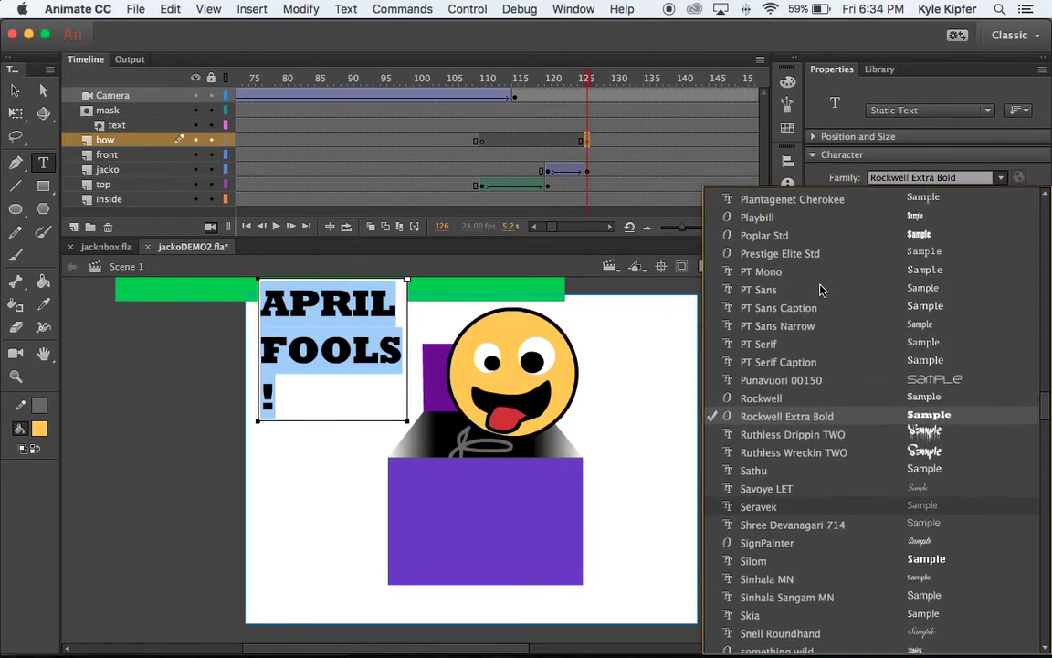
pyautogui.scroll(1, 820, 292)
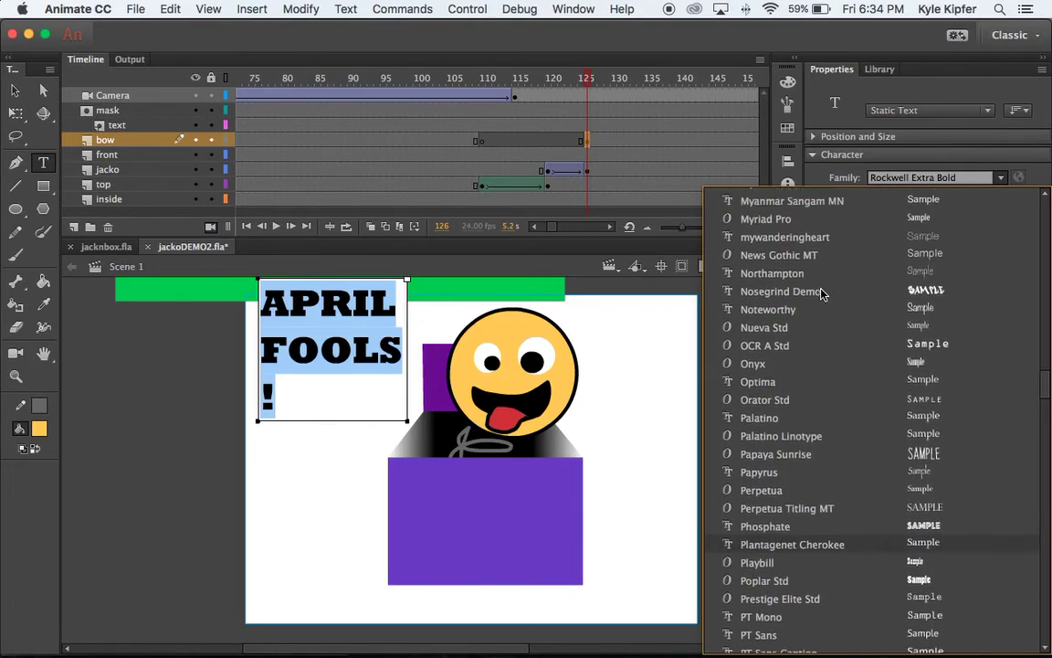
pyautogui.click(820, 292)
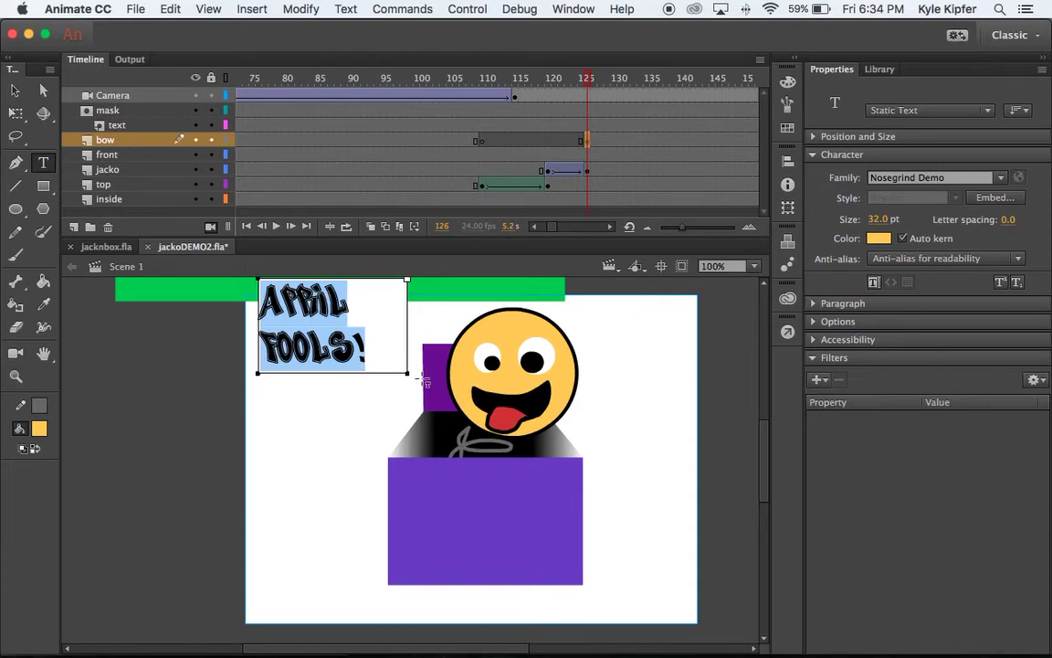
# - Select the whole APRIL FOOLS! text and recolor it medium blue from the default swatches
pyautogui.click(14, 90)
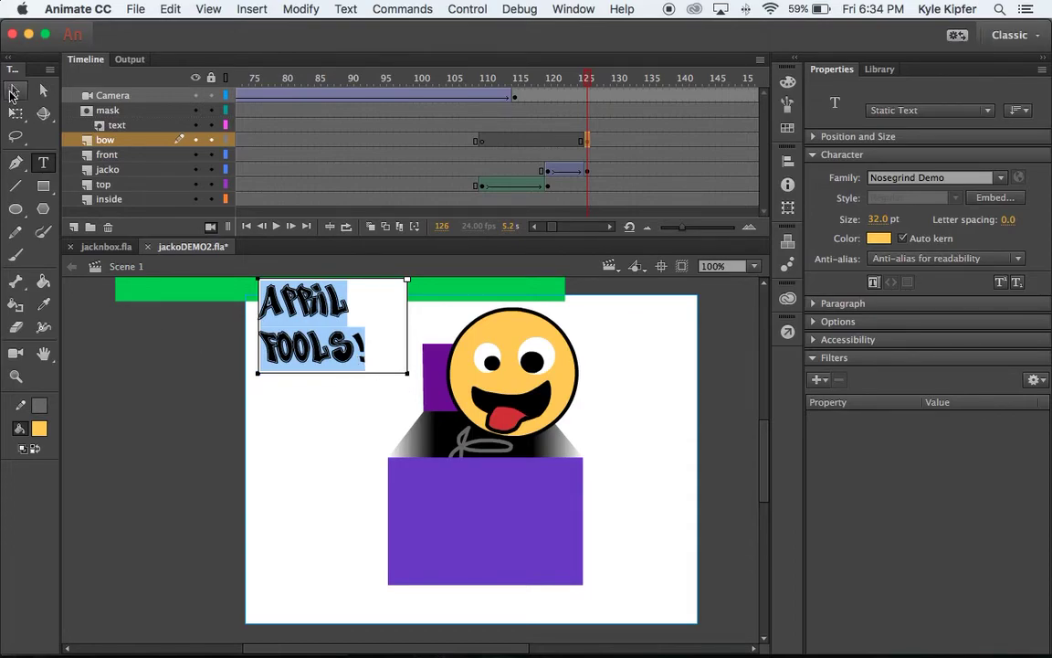
pyautogui.doubleClick(355, 349)
pyautogui.moveTo(365, 349); pyautogui.dragTo(234, 277)
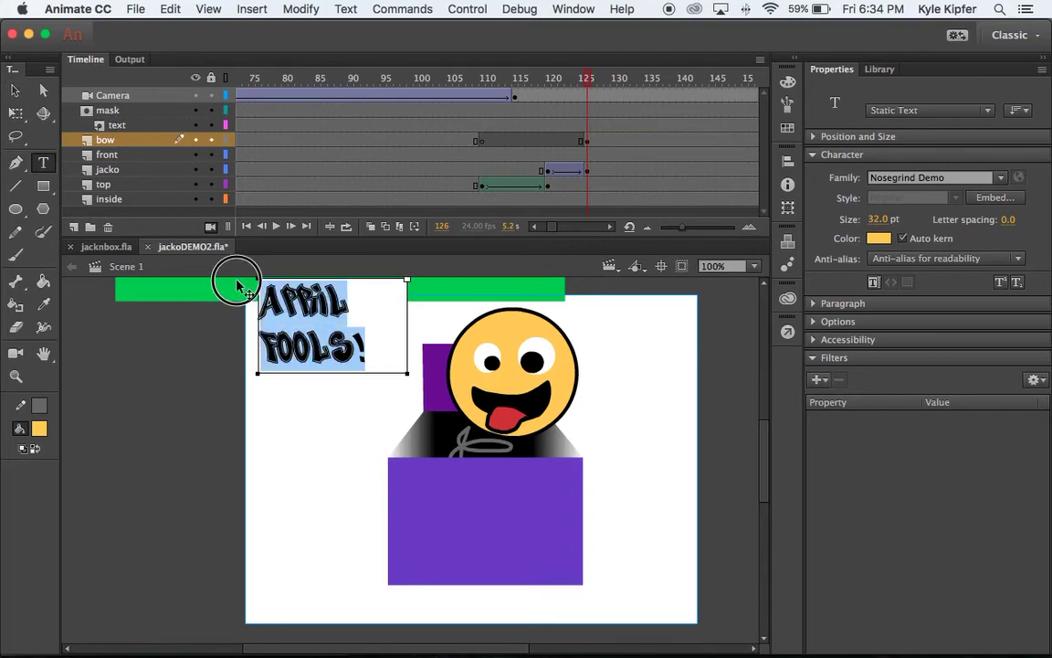
pyautogui.click(880, 239)
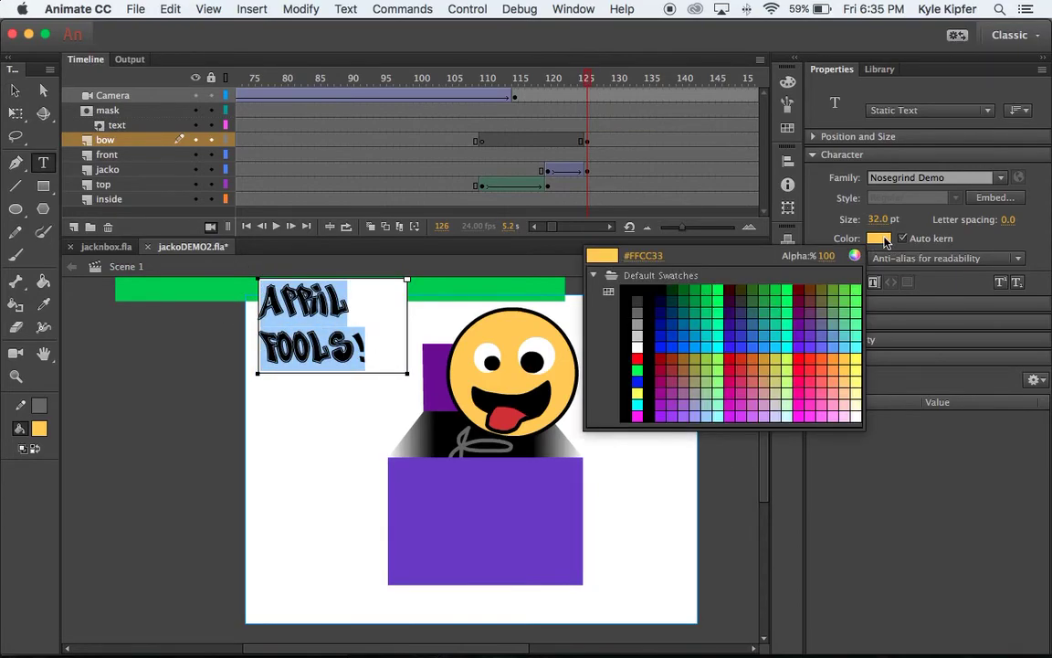
pyautogui.click(775, 330)
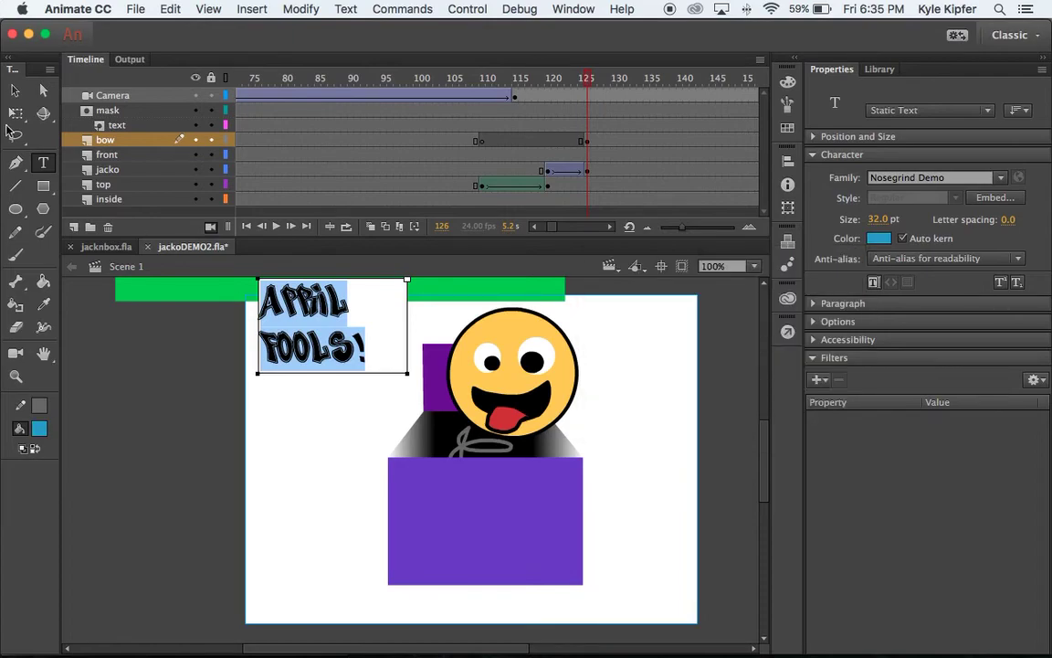
# - Enlarge the APRIL FOOLS! text with Free Transform and position it fully inside the stage's upper left, beside jacko's face
pyautogui.click(15, 89)
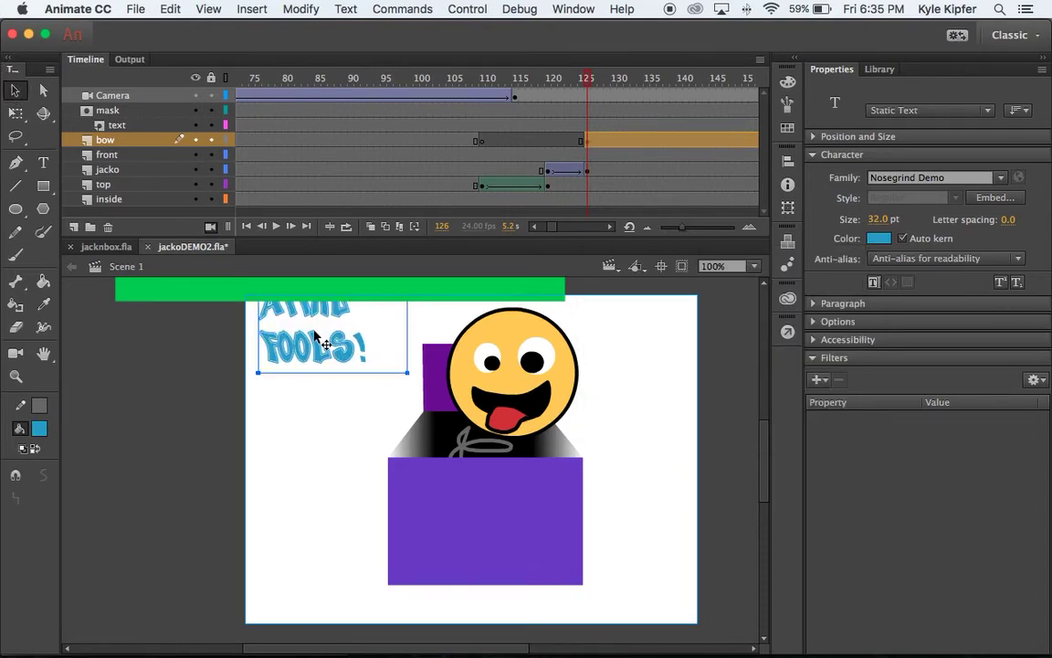
pyautogui.moveTo(320, 339); pyautogui.dragTo(338, 399)
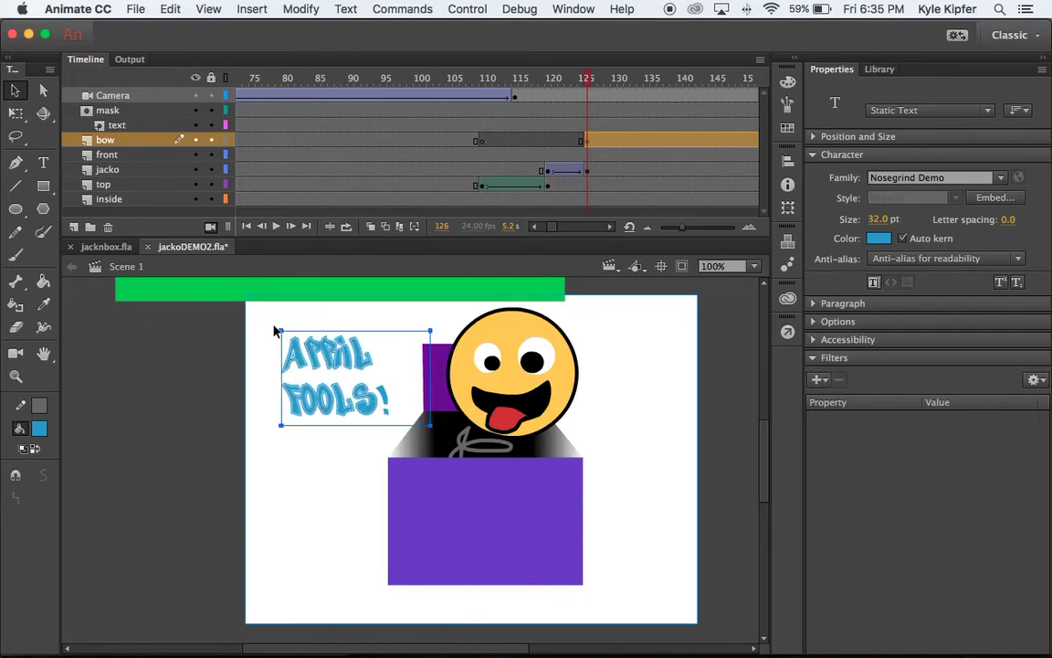
pyautogui.click(14, 113)
pyautogui.moveTo(284, 332); pyautogui.dragTo(257, 315)
pyautogui.moveTo(318, 367); pyautogui.dragTo(322, 346)
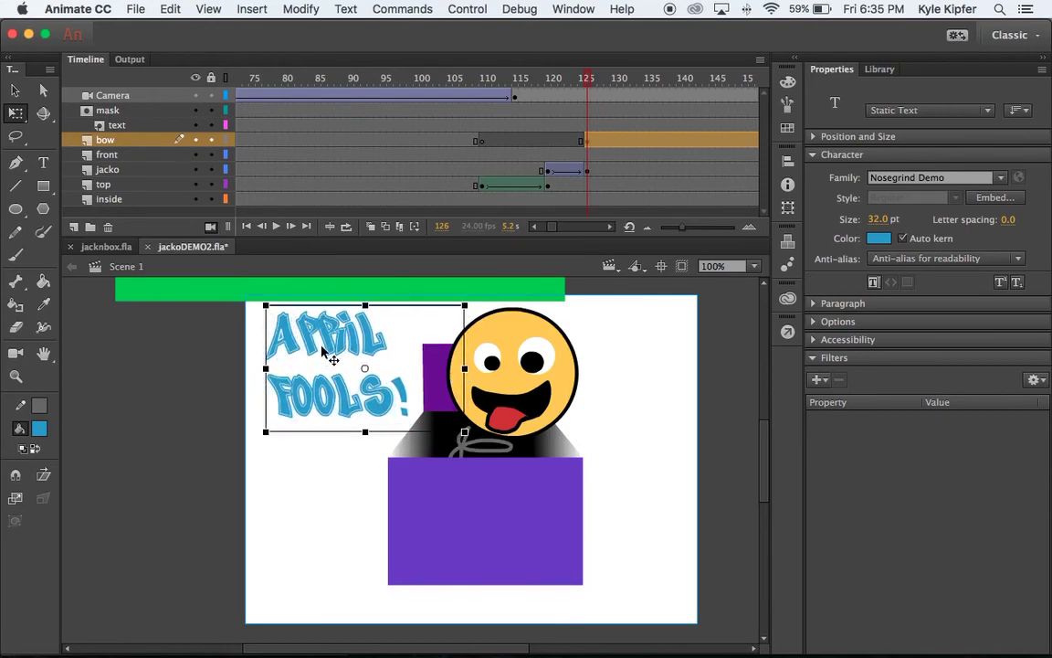
pyautogui.click(308, 484)
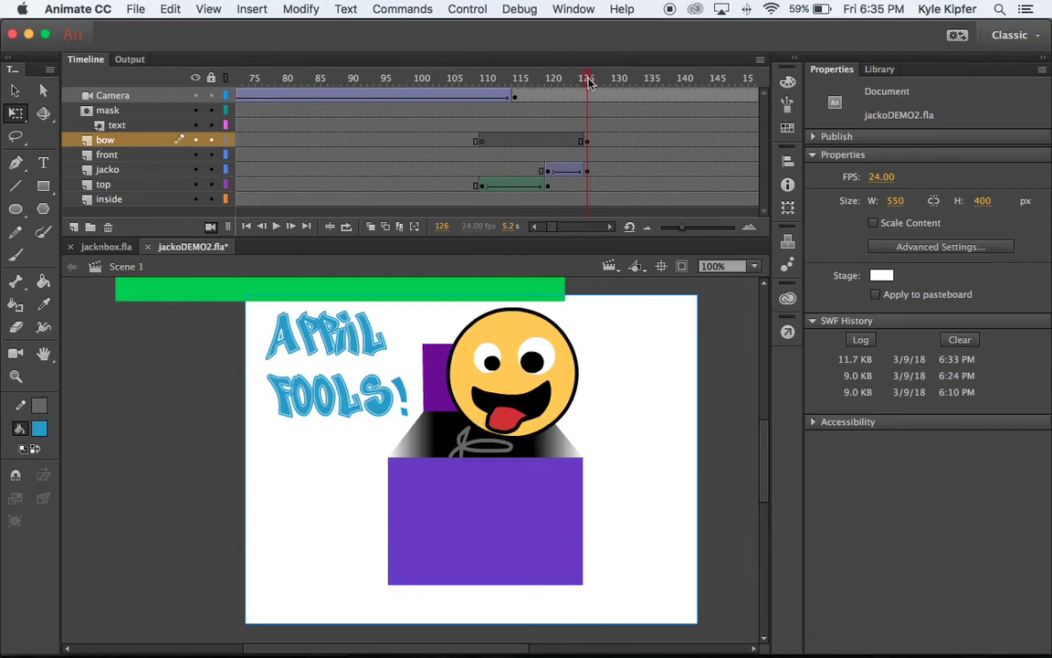
# - Scrub the animation from frame 126 to 135, test the movie to watch the whole card, and close the preview
pyautogui.moveTo(589, 82); pyautogui.dragTo(646, 82)
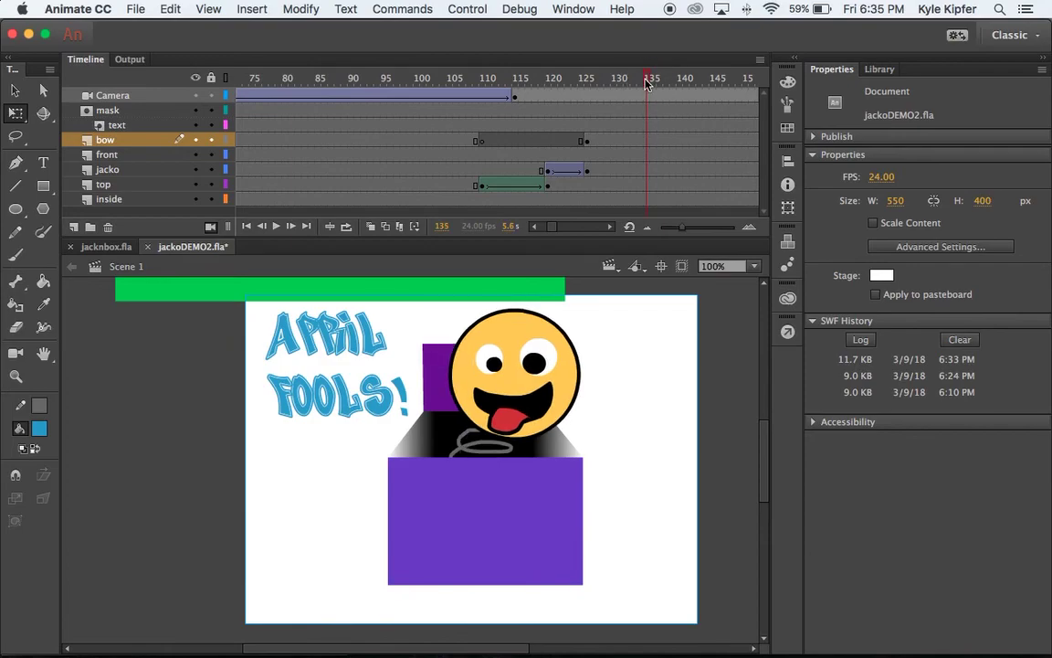
pyautogui.press('super+Return')
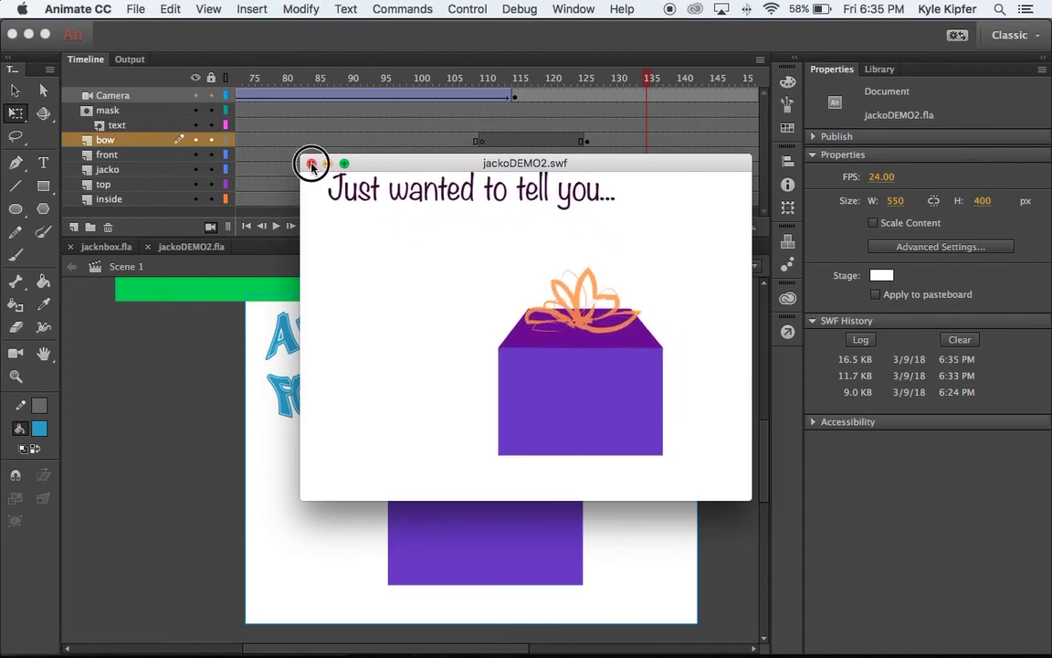
pyautogui.click(311, 164)
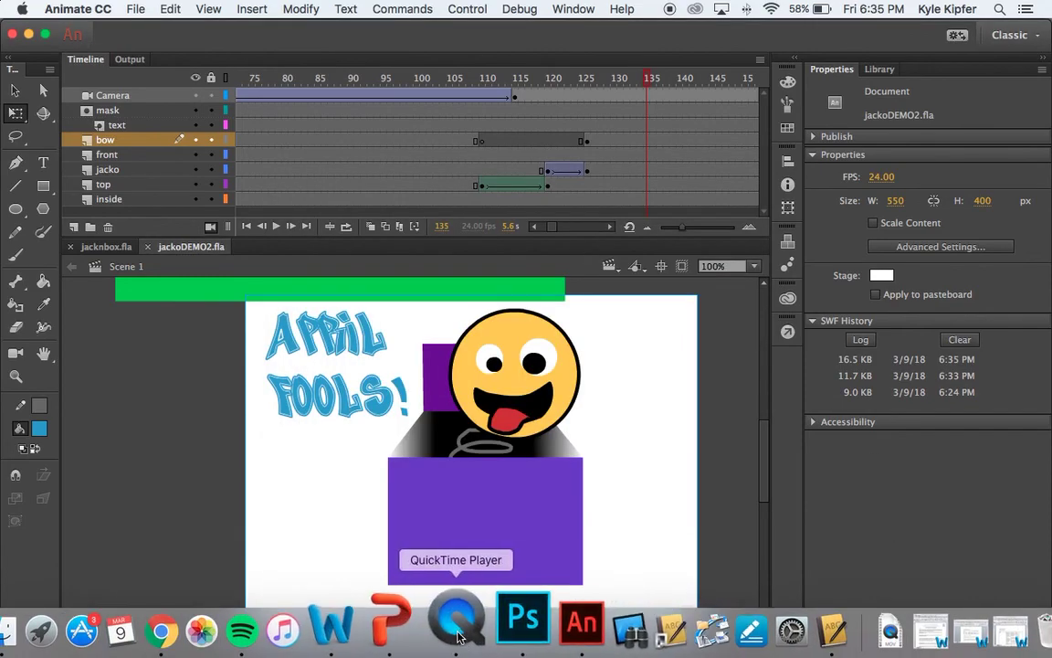